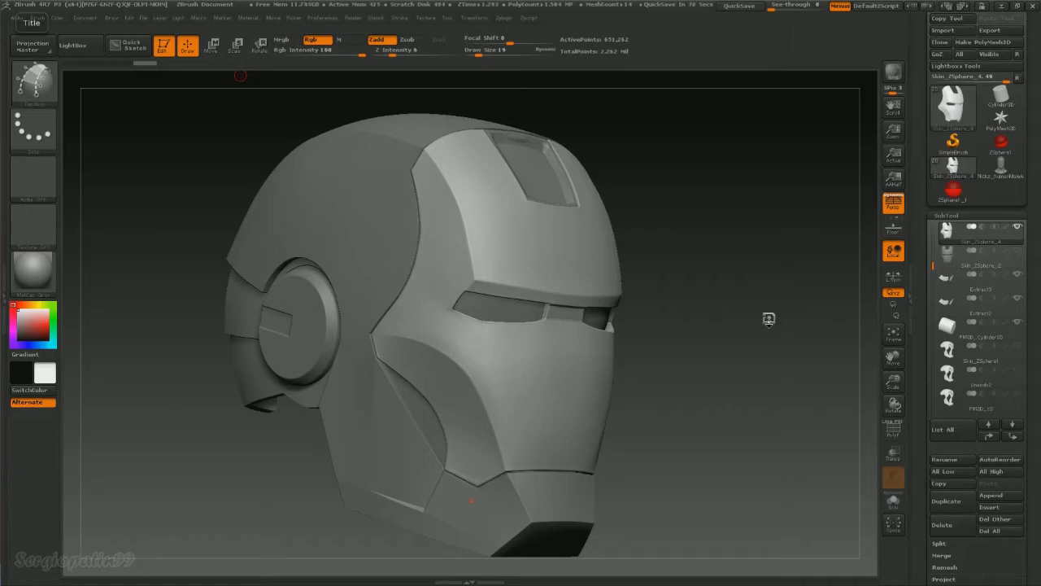
# Solo the Skin_ZSphere_2 faceplate for comparison, then make Skin_ZSphere_4 the active subtool.
pyautogui.moveTo(767, 314); pyautogui.dragTo(767, 316)
pyautogui.press('Down')
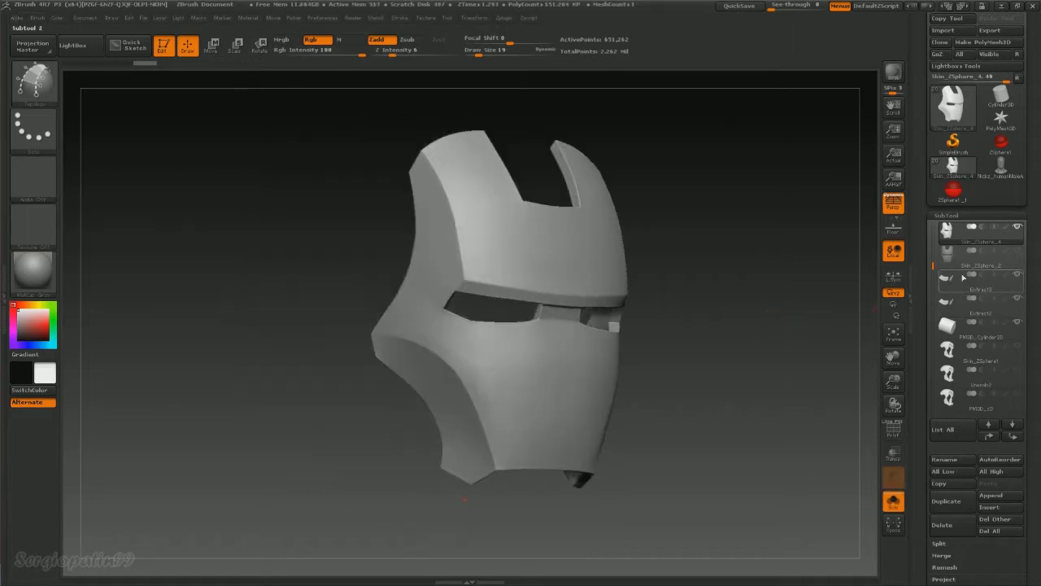
pyautogui.moveTo(778, 315)
pyautogui.mouseDown()
pyautogui.moveTo(723, 353)
pyautogui.moveTo(656, 332)
pyautogui.moveTo(739, 295)
pyautogui.mouseUp()
pyautogui.click(946, 230)
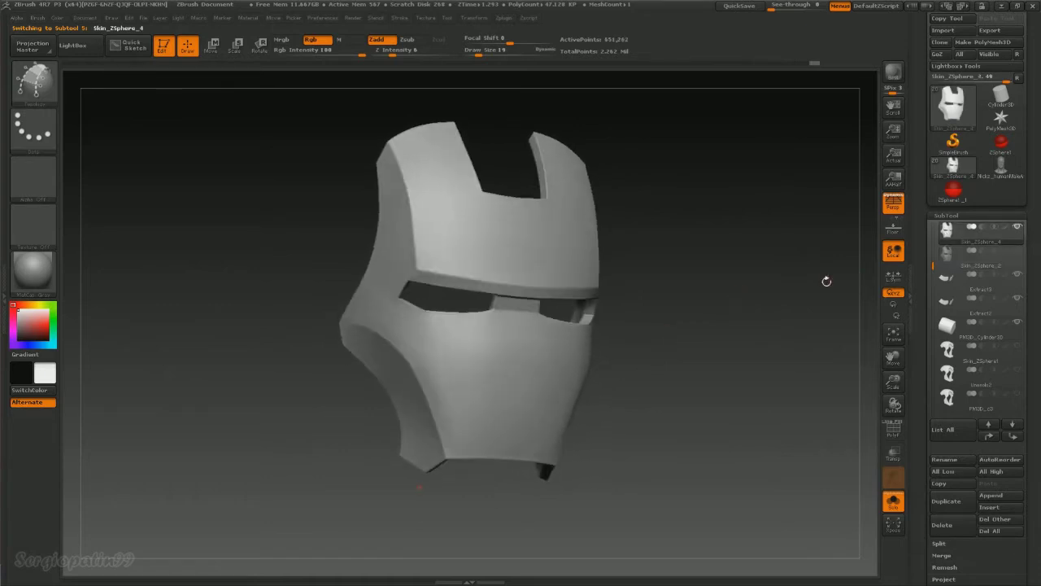
# Reselect Skin_ZSphere_2, turn it front-on, and load a fresh ZSphere from Lightbox Tools.
pyautogui.click(946, 253)
pyautogui.moveTo(708, 328)
pyautogui.mouseDown()
pyautogui.moveTo(670, 325)
pyautogui.moveTo(659, 302)
pyautogui.moveTo(675, 309)
pyautogui.moveTo(663, 313)
pyautogui.mouseUp()
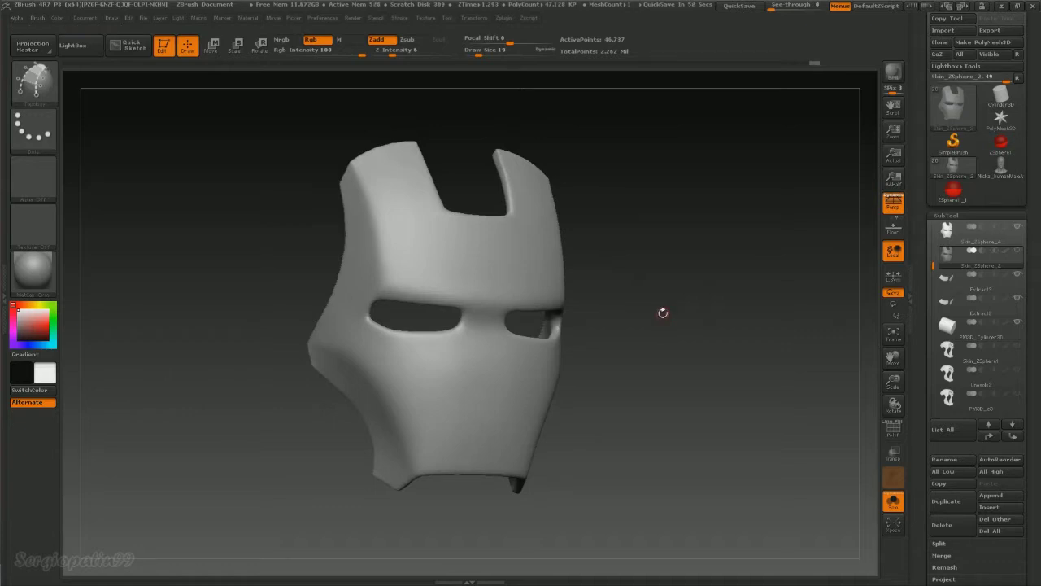
pyautogui.click(997, 147)
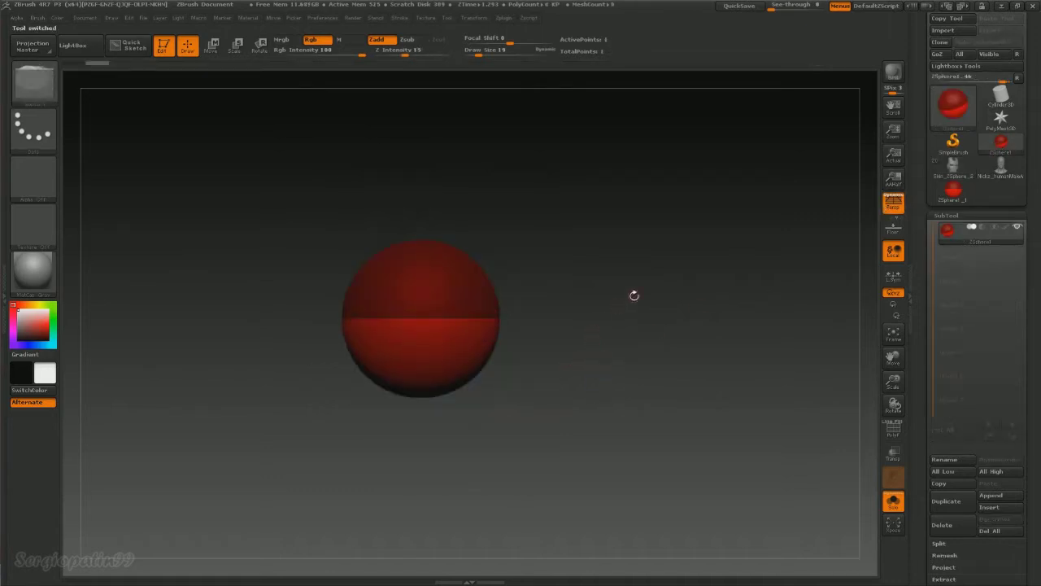
# In Tool > Rigging, use Select Mesh to assign Skin_ZSphere_2 as the ZSphere's rigging mesh.
pyautogui.click(1001, 147)
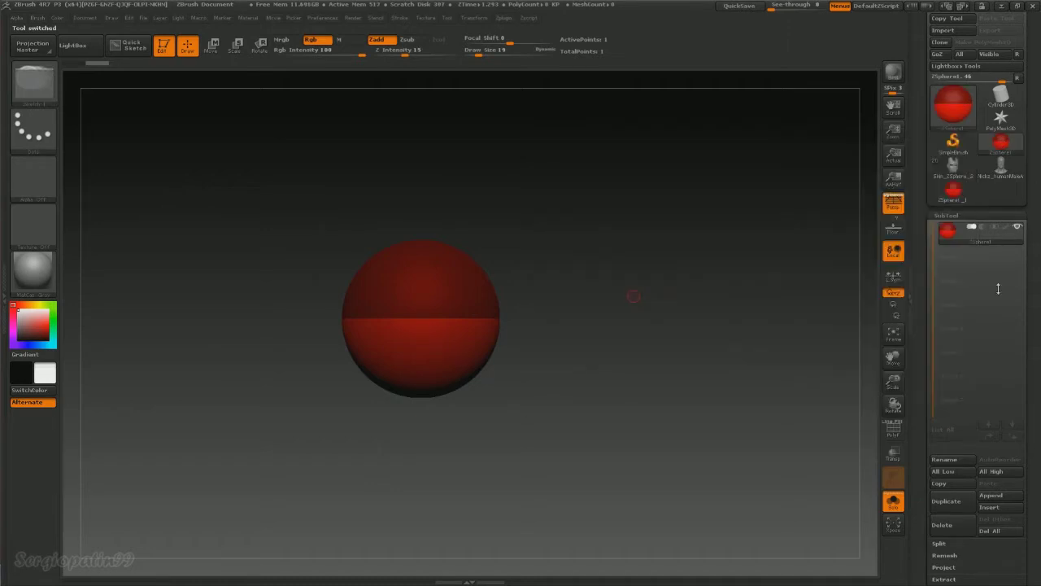
pyautogui.scroll(-5, 932, 298)
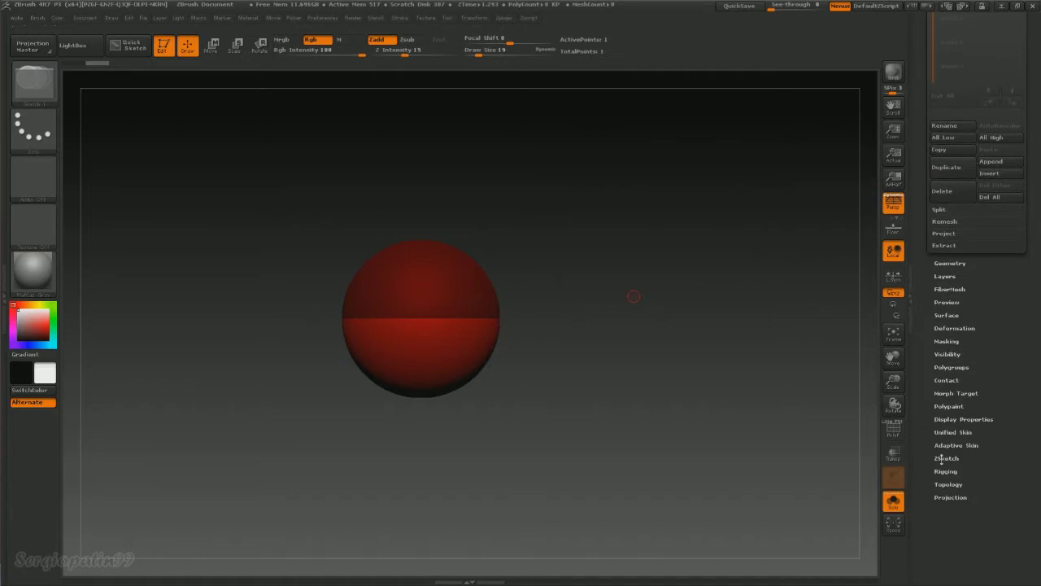
pyautogui.click(948, 471)
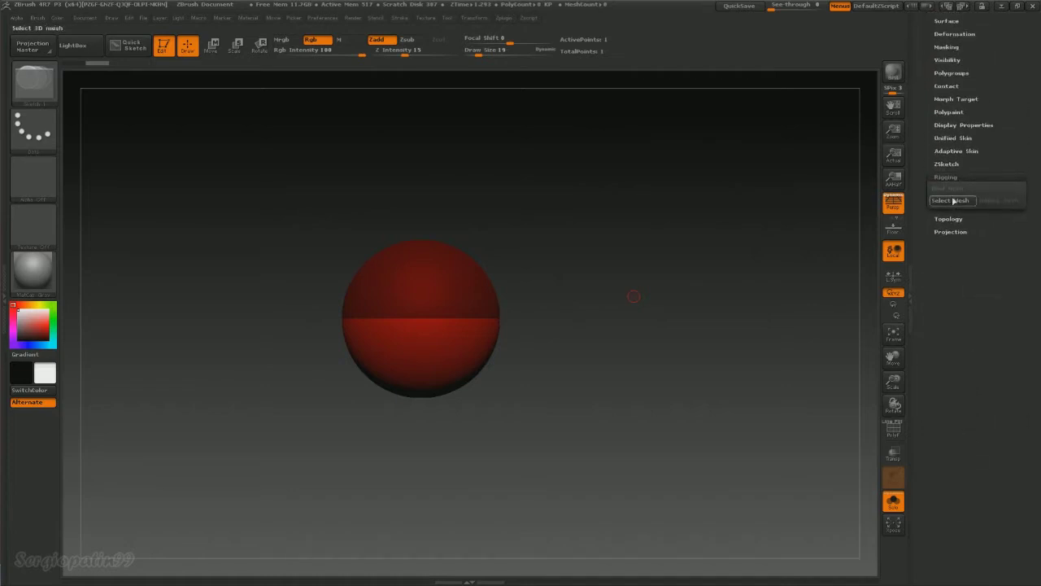
pyautogui.click(957, 202)
pyautogui.click(952, 201)
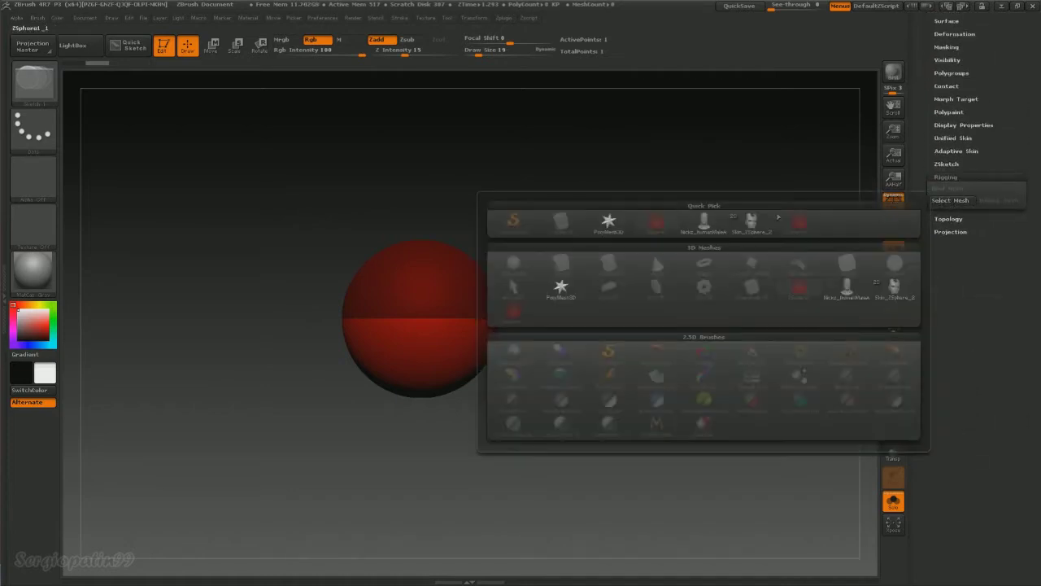
pyautogui.moveTo(752, 223)
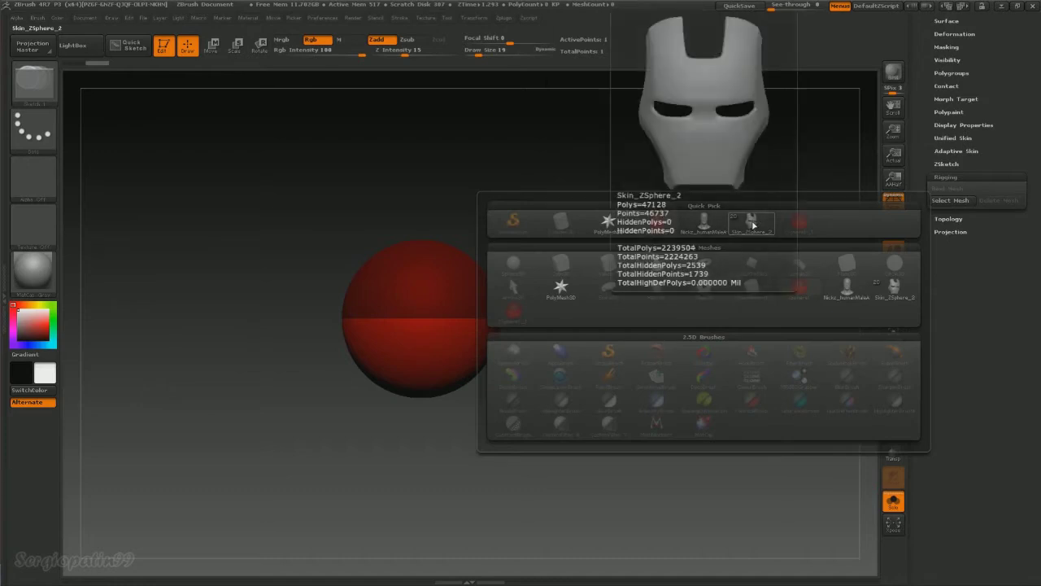
pyautogui.click(753, 224)
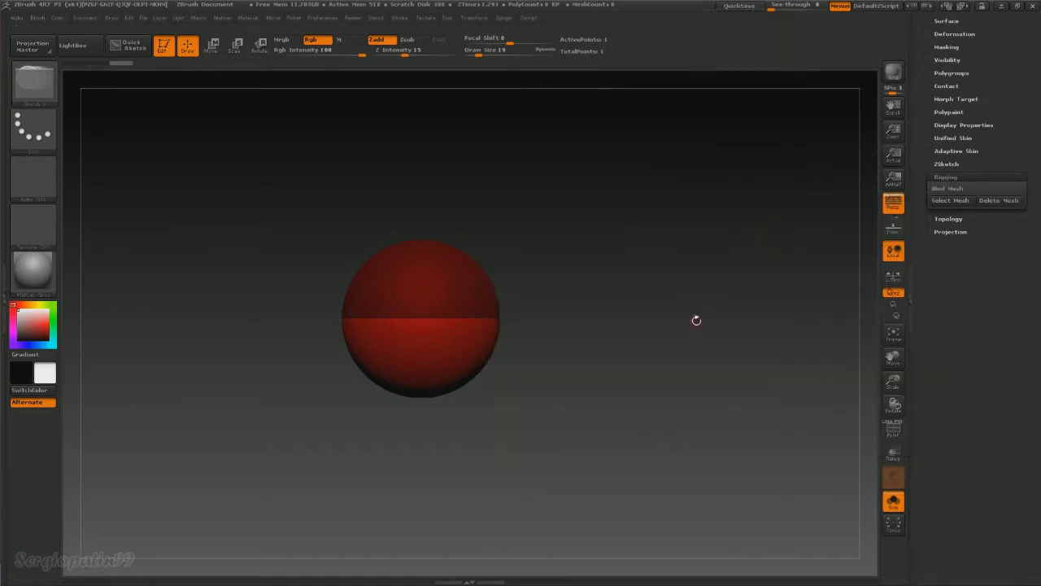
pyautogui.click(960, 189)
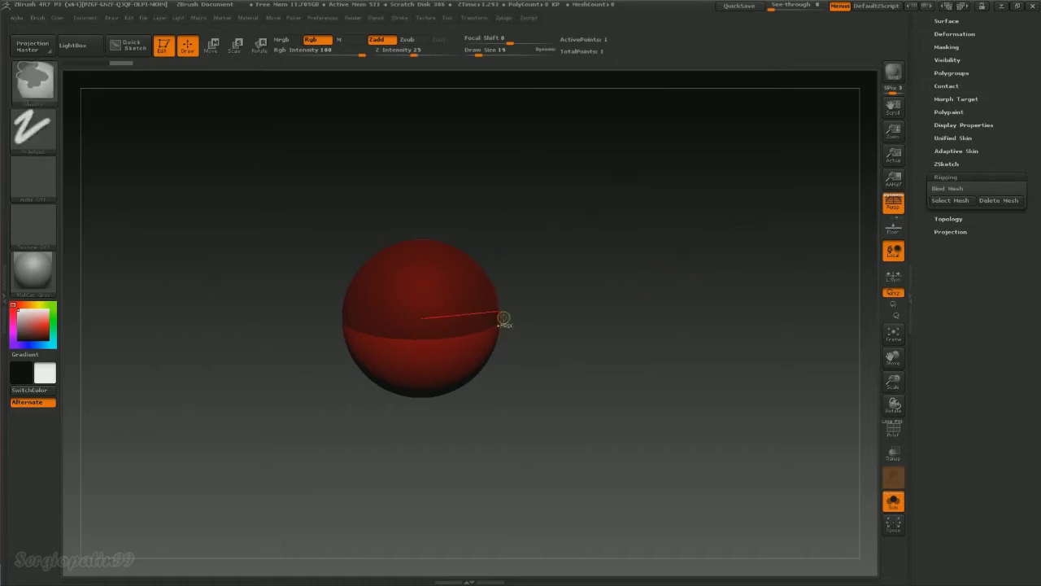
# Zoom out, pan and rotate so the Skin_ZSphere_2 faceplate frames the red ZSphere front-on.
pyautogui.keyDown('alt'); pyautogui.moveTo(483, 288); pyautogui.dragTo(481, 200); pyautogui.keyUp('alt')
pyautogui.keyDown('alt'); pyautogui.moveTo(452, 311); pyautogui.dragTo(456, 119); pyautogui.keyUp('alt')
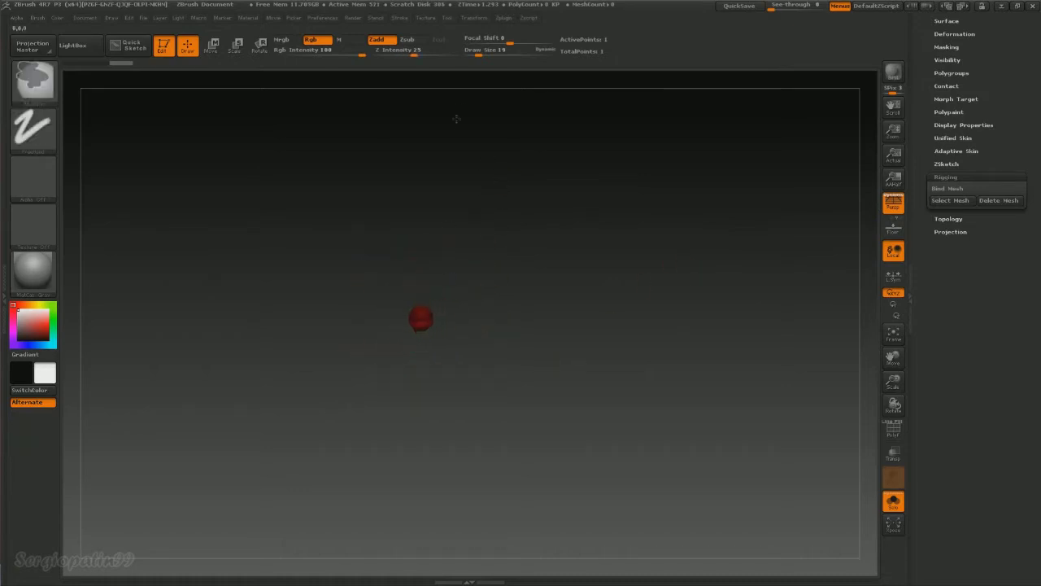
pyautogui.keyDown('alt'); pyautogui.moveTo(437, 256); pyautogui.dragTo(459, 271); pyautogui.keyUp('alt')
pyautogui.keyDown('alt'); pyautogui.moveTo(453, 501); pyautogui.dragTo(437, 463); pyautogui.keyUp('alt')
pyautogui.keyDown('shift'); pyautogui.moveTo(436, 208); pyautogui.dragTo(486, 435); pyautogui.keyUp('shift')
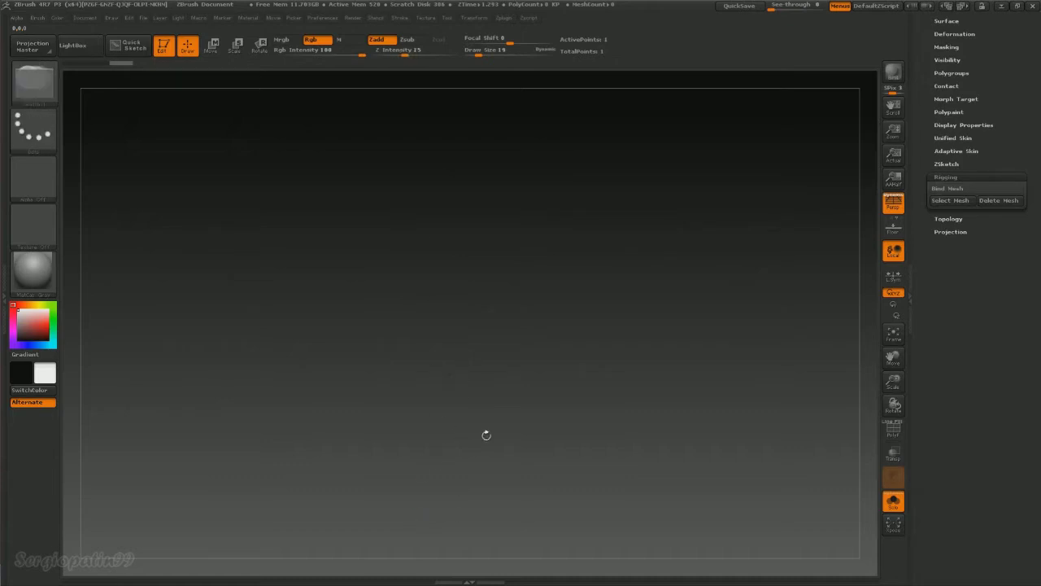
pyautogui.moveTo(590, 306)
pyautogui.mouseDown()
pyautogui.moveTo(616, 323)
pyautogui.moveTo(637, 318)
pyautogui.moveTo(611, 333)
pyautogui.moveTo(599, 325)
pyautogui.mouseUp()
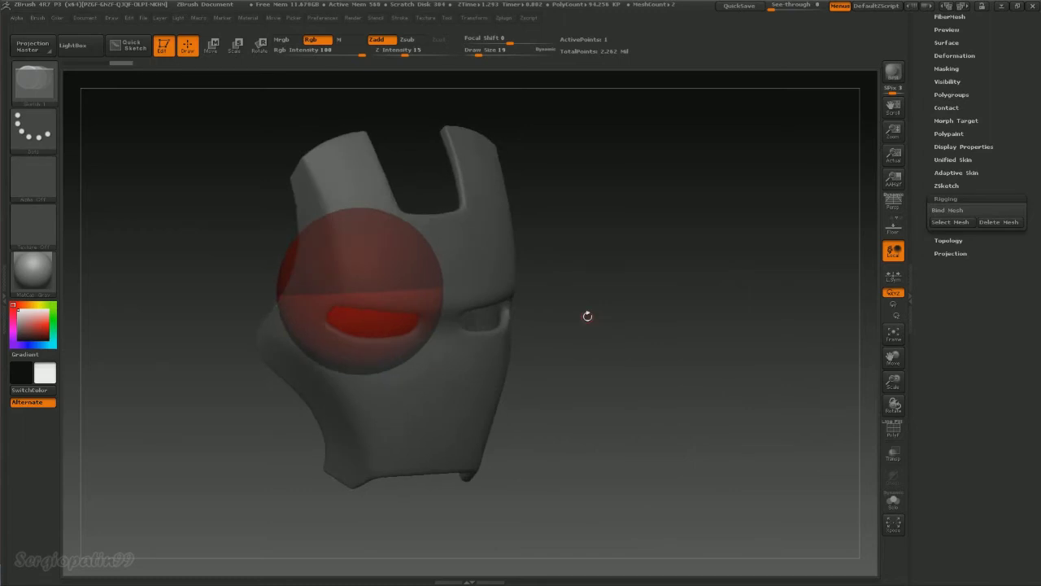
pyautogui.moveTo(587, 315)
pyautogui.mouseDown()
pyautogui.moveTo(569, 295)
pyautogui.moveTo(581, 274)
pyautogui.mouseUp()
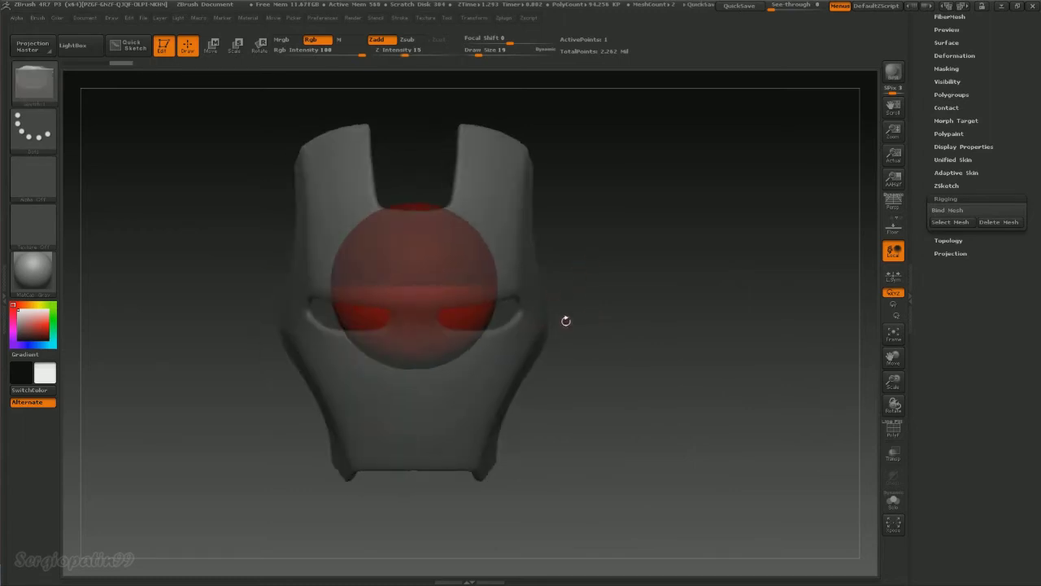
pyautogui.moveTo(578, 320)
pyautogui.mouseDown()
pyautogui.moveTo(588, 331)
pyautogui.moveTo(578, 365)
pyautogui.moveTo(621, 342)
pyautogui.moveTo(638, 364)
pyautogui.moveTo(607, 344)
pyautogui.moveTo(586, 369)
pyautogui.moveTo(581, 341)
pyautogui.moveTo(729, 277)
pyautogui.mouseUp()
pyautogui.press('f')
# Enable Edit Topology and zoom in on the faceplate's left cheek panel.
pyautogui.click(949, 240)
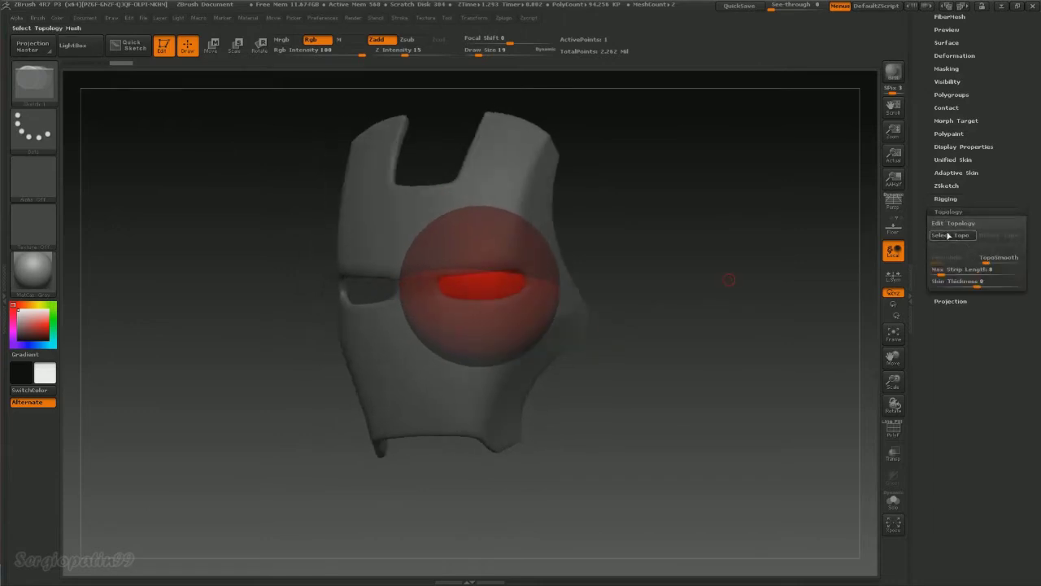
pyautogui.click(961, 226)
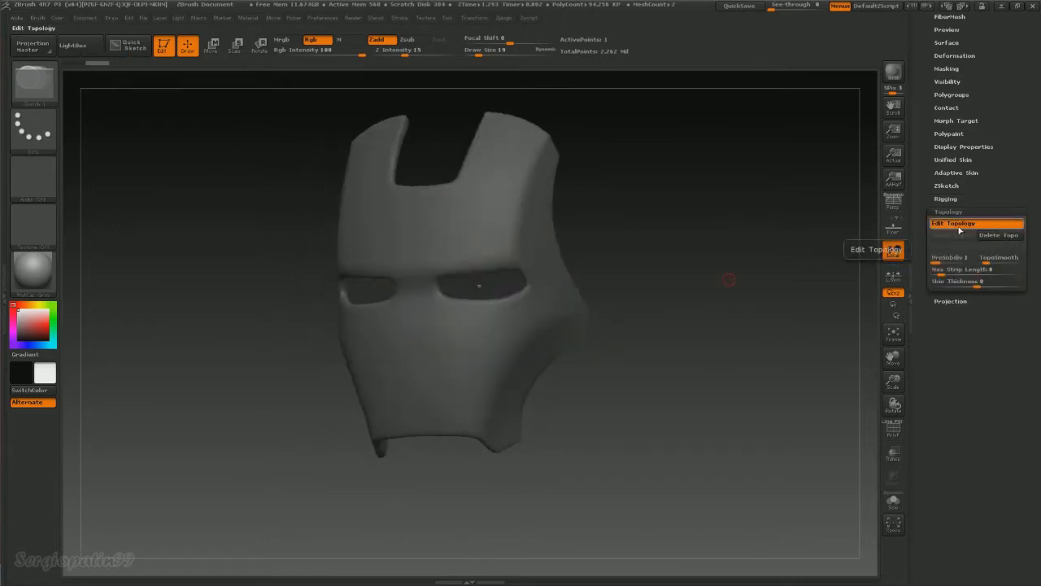
pyautogui.moveTo(606, 346); pyautogui.dragTo(605, 355)
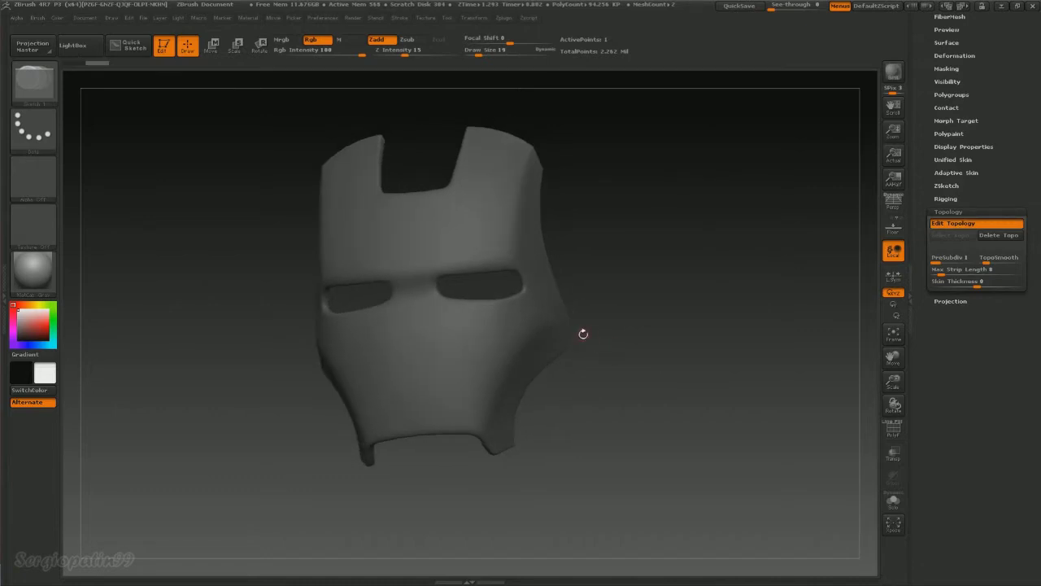
pyautogui.moveTo(584, 333); pyautogui.dragTo(551, 326)
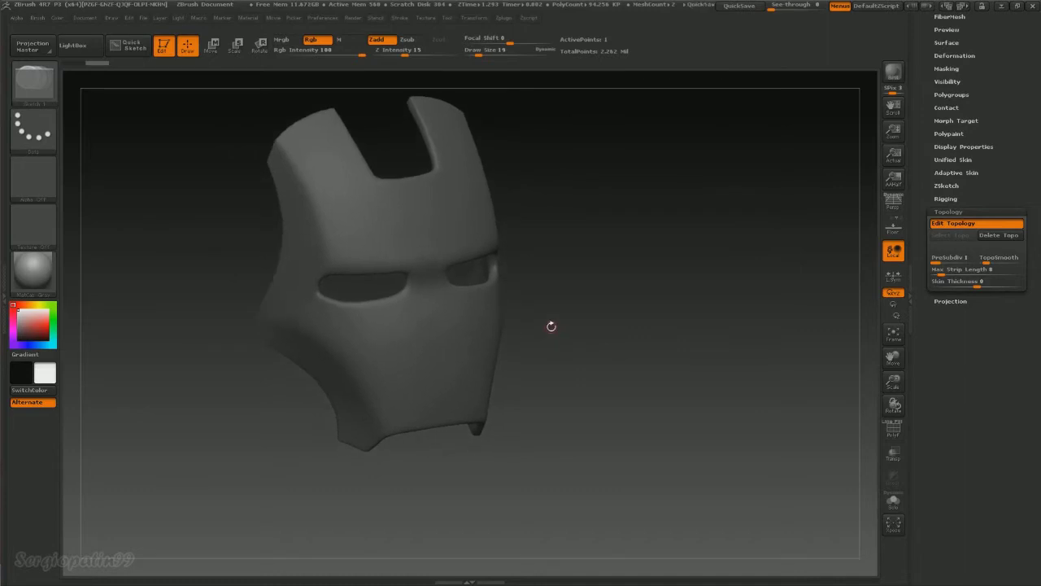
pyautogui.moveTo(551, 327); pyautogui.dragTo(581, 332)
pyautogui.keyDown('alt'); pyautogui.moveTo(395, 297); pyautogui.dragTo(347, 260); pyautogui.keyUp('alt')
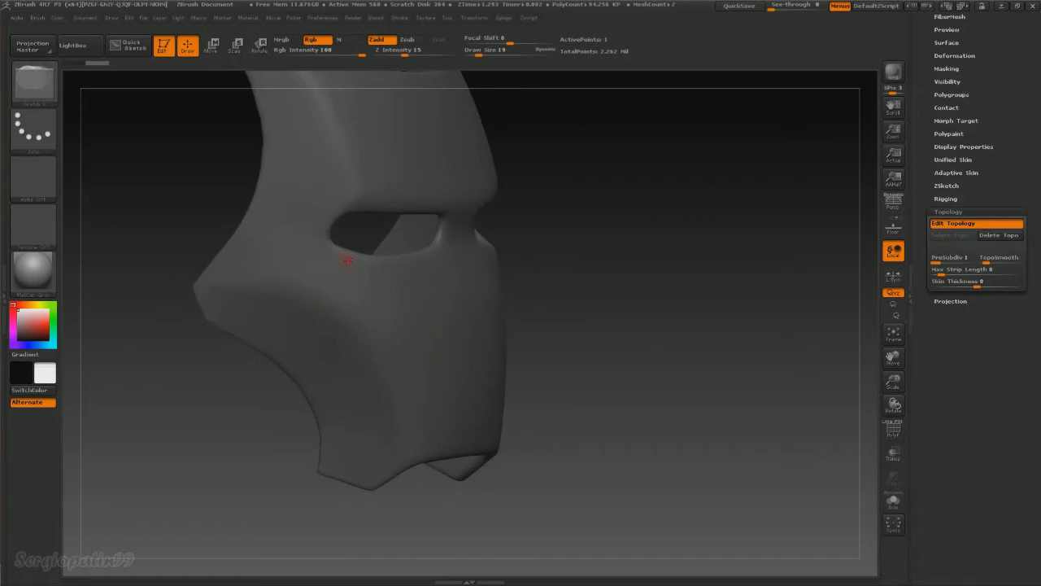
pyautogui.moveTo(511, 351); pyautogui.dragTo(519, 338)
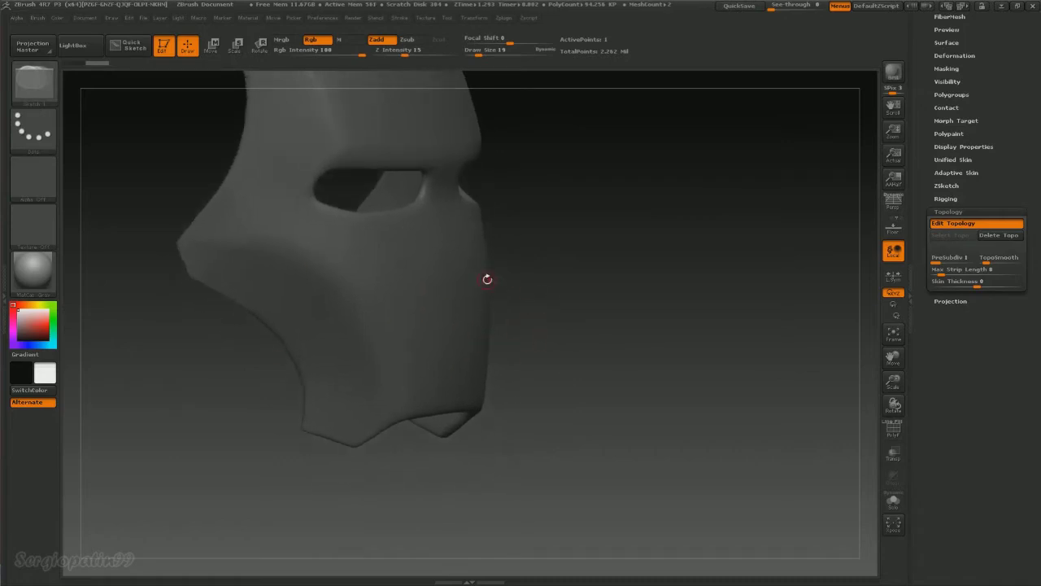
# Set Draw Size to 3 and build the first two topology quads along the cheek edge.
pyautogui.write('s3')
pyautogui.press('Return')
pyautogui.click(178, 243)
pyautogui.click(223, 290)
pyautogui.click(224, 247)
pyautogui.click(179, 243)
pyautogui.click(223, 246)
pyautogui.click(270, 256)
pyautogui.click(259, 313)
pyautogui.click(224, 290)
# Extend the quad strip down the cheek toward the chin.
pyautogui.click(289, 347)
pyautogui.click(341, 302)
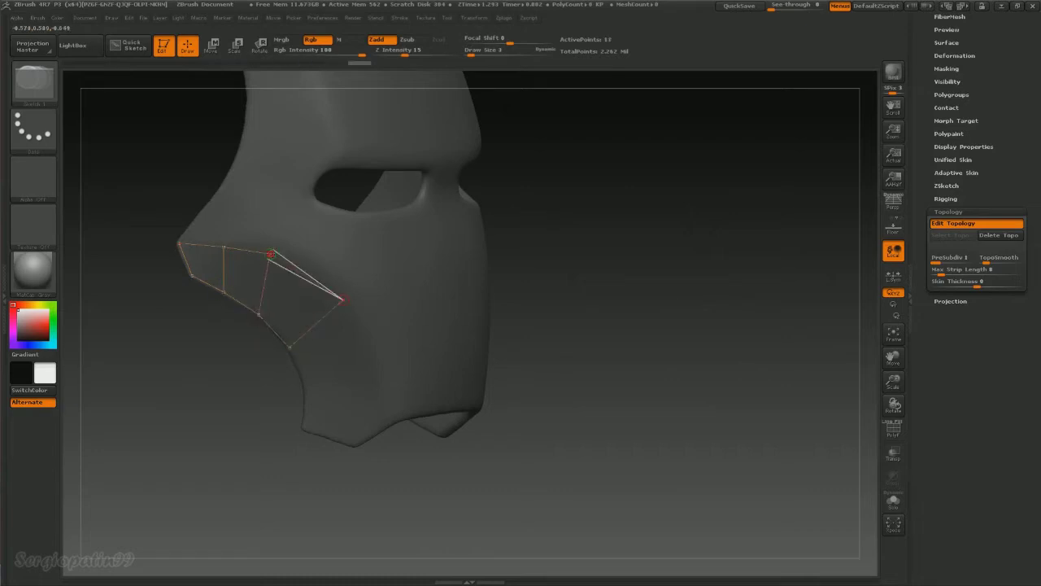
pyautogui.click(371, 352)
pyautogui.click(305, 380)
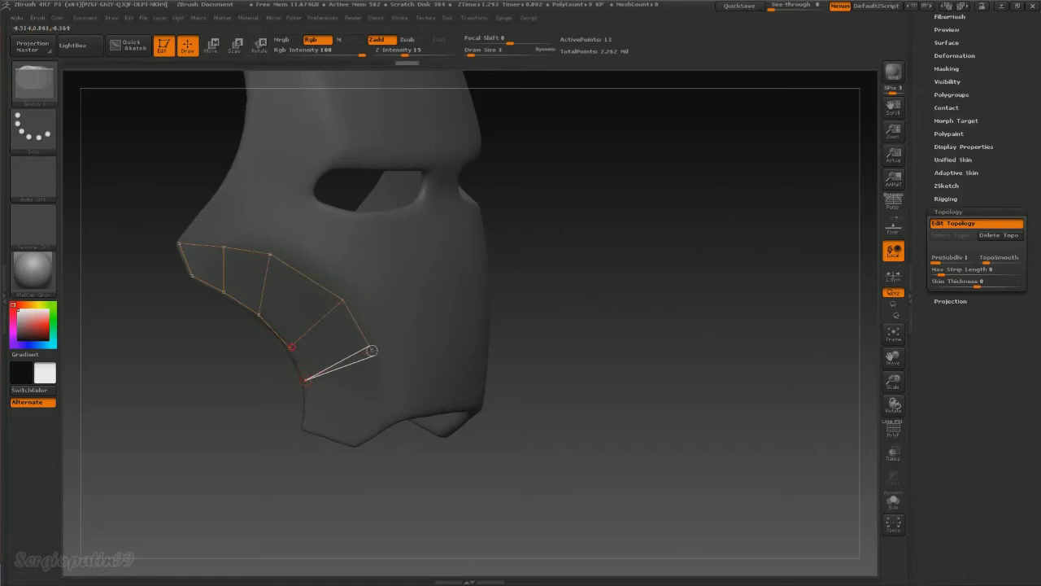
pyautogui.click(305, 380)
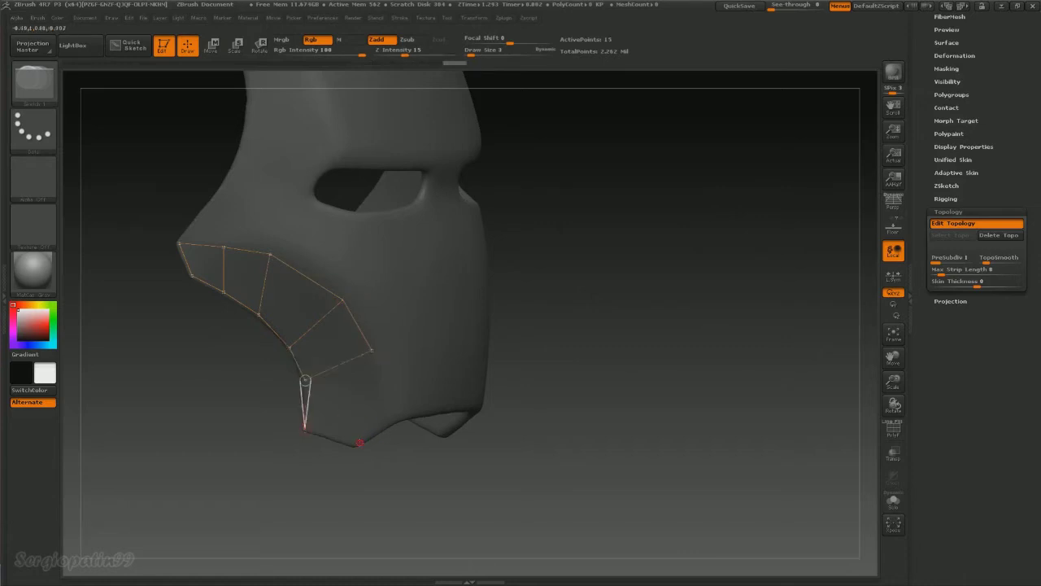
pyautogui.click(304, 425)
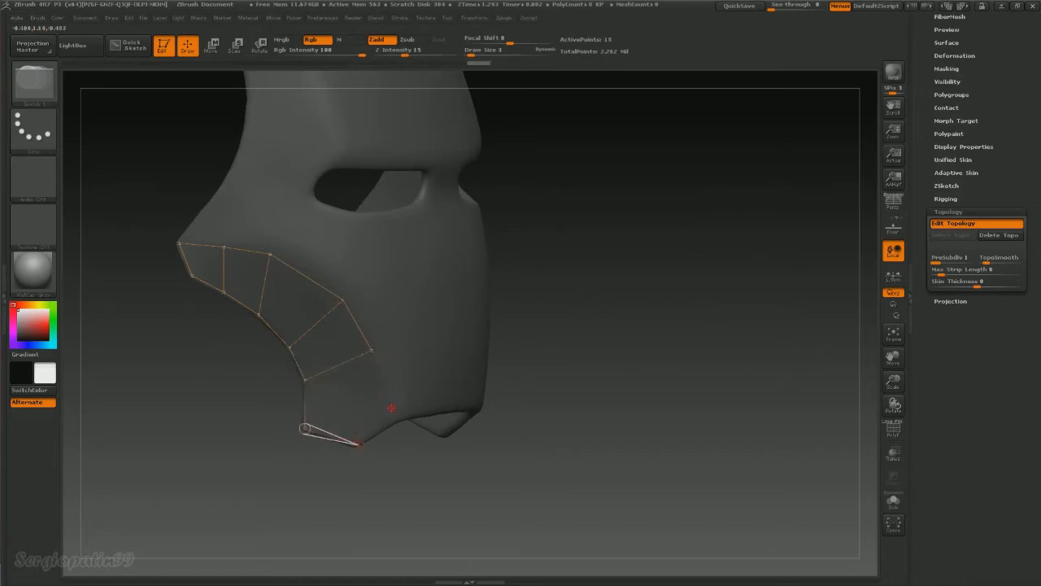
pyautogui.click(358, 444)
pyautogui.click(387, 409)
pyautogui.click(371, 352)
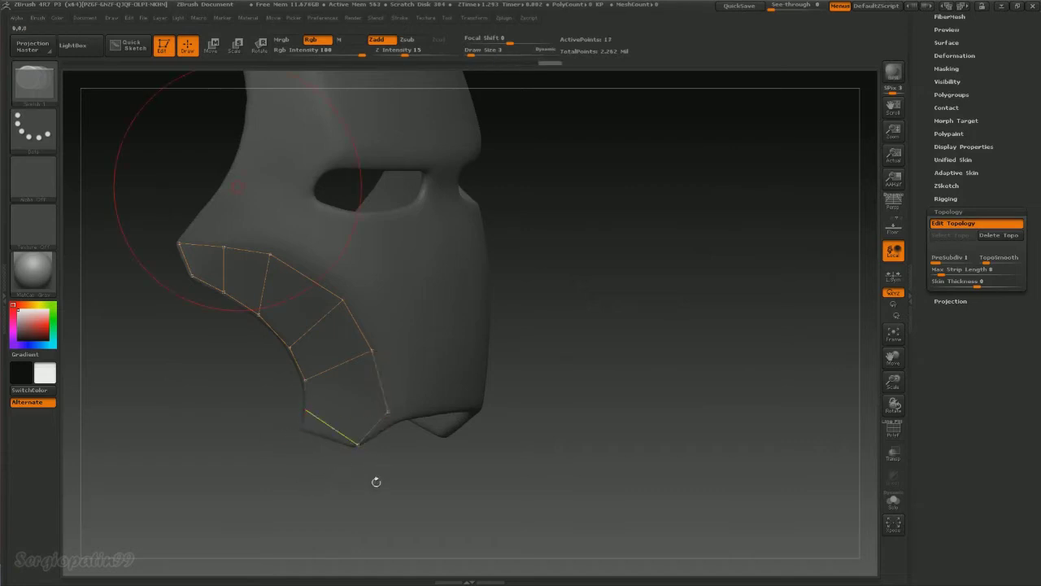
# Close the last quads at the bottom corner and preview the strip as skin with A.
pyautogui.moveTo(379, 474); pyautogui.dragTo(362, 451)
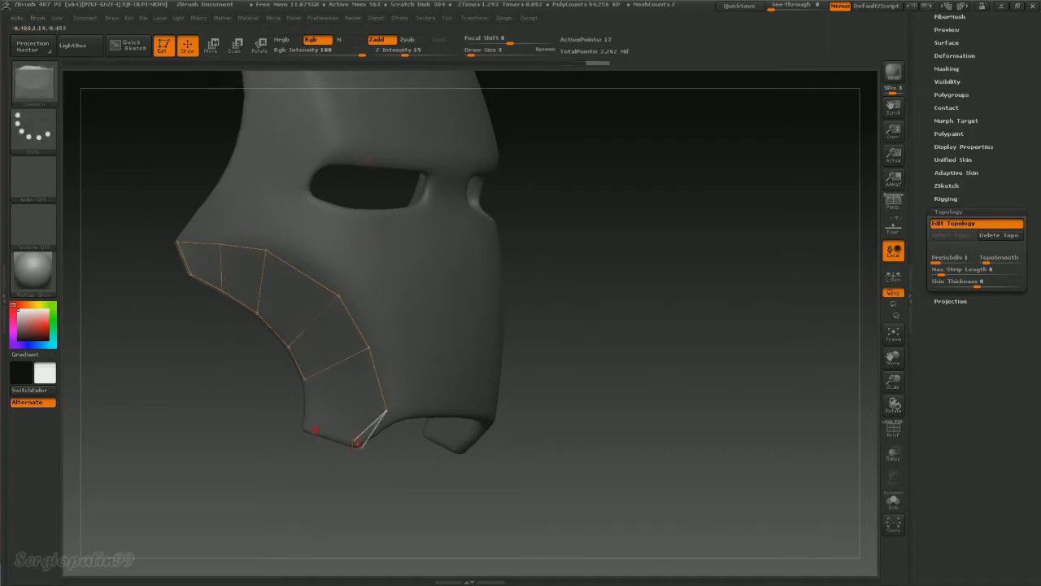
pyautogui.click(305, 429)
pyautogui.click(307, 404)
pyautogui.click(386, 409)
pyautogui.moveTo(390, 468)
pyautogui.mouseDown()
pyautogui.moveTo(427, 447)
pyautogui.moveTo(158, 220)
pyautogui.mouseUp()
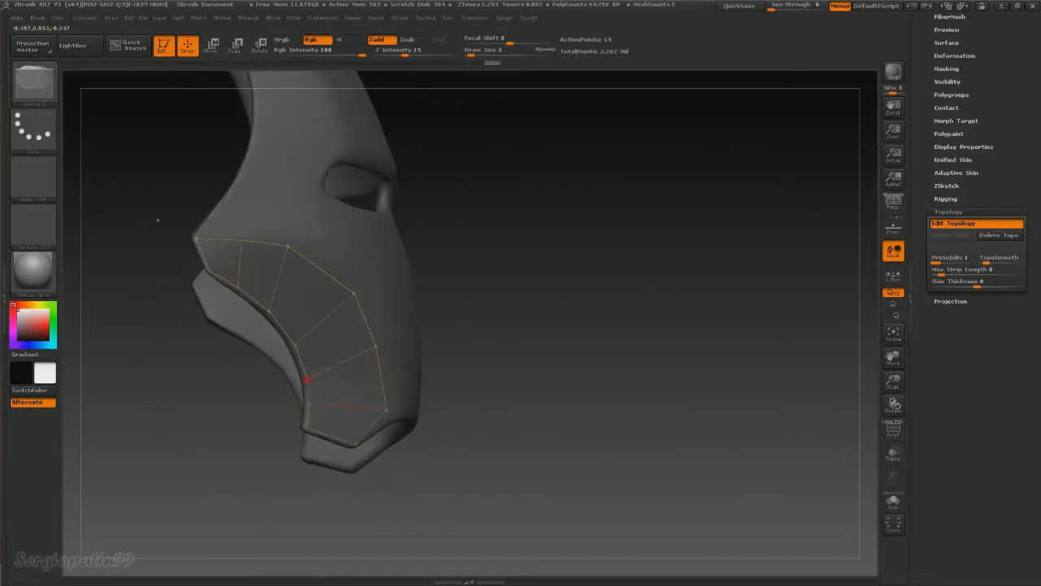
pyautogui.click(374, 342)
pyautogui.moveTo(435, 377)
pyautogui.mouseDown()
pyautogui.moveTo(476, 404)
pyautogui.moveTo(522, 348)
pyautogui.moveTo(540, 372)
pyautogui.moveTo(307, 399)
pyautogui.mouseUp()
pyautogui.press('a')
pyautogui.press('a')
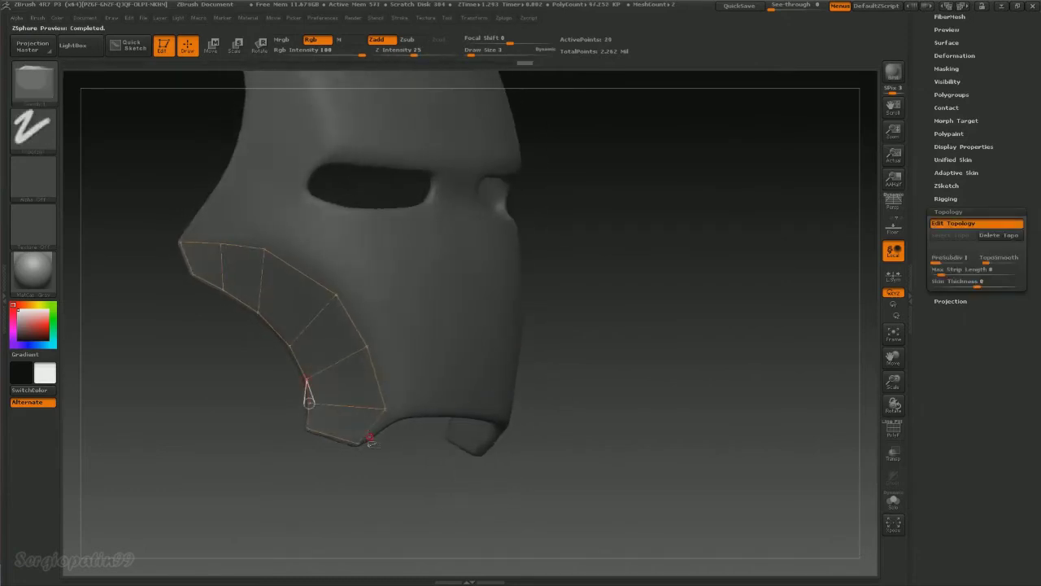
pyautogui.moveTo(360, 448); pyautogui.dragTo(369, 461)
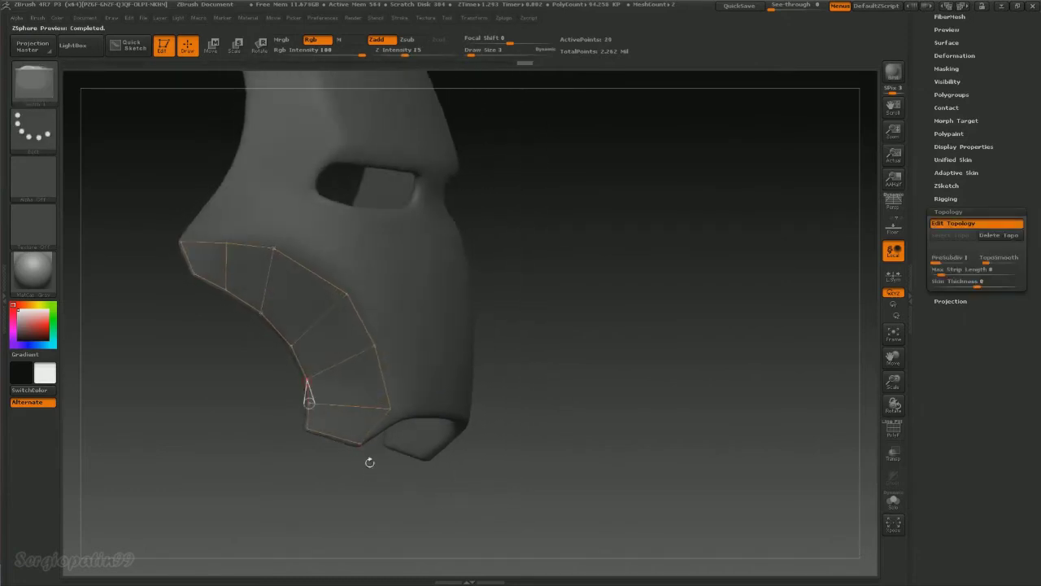
# Nudge the cheek strip's vertices to follow the faceplate edge, then add a point at its bottom.
pyautogui.click(211, 46)
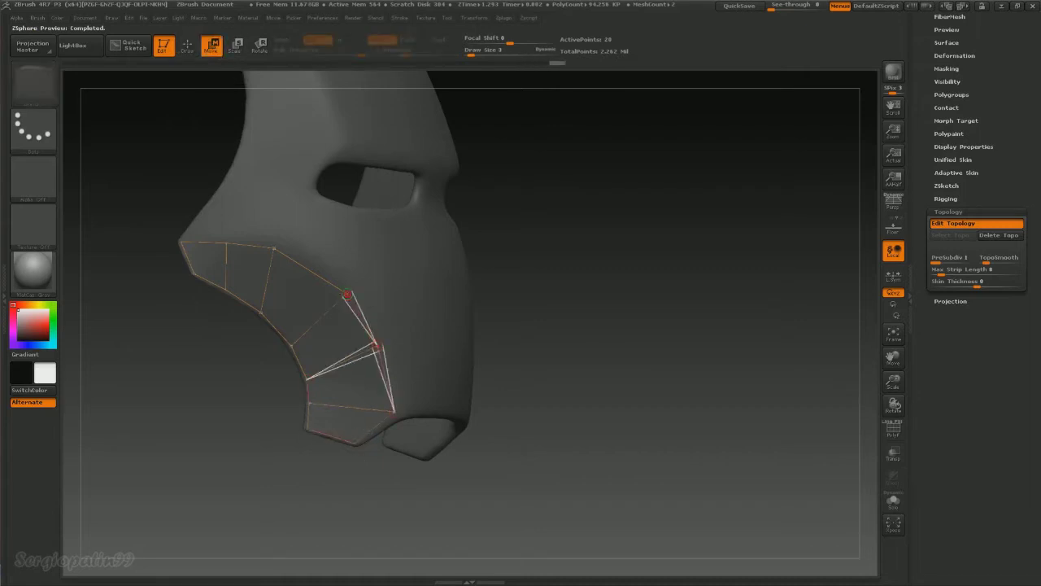
pyautogui.moveTo(273, 247); pyautogui.dragTo(290, 251)
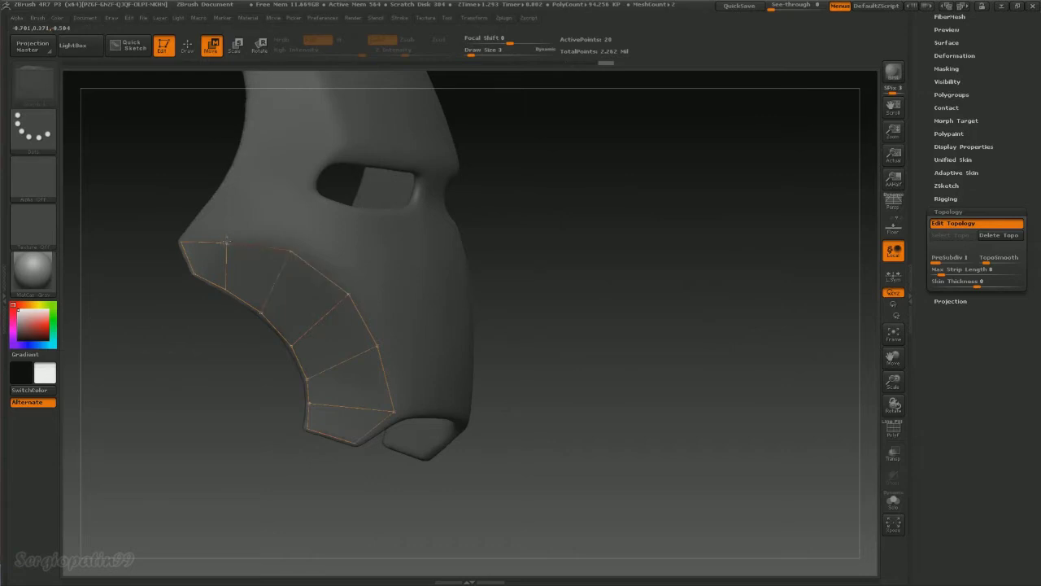
pyautogui.moveTo(226, 242); pyautogui.dragTo(236, 242)
pyautogui.moveTo(230, 294)
pyautogui.mouseDown()
pyautogui.moveTo(581, 353)
pyautogui.moveTo(506, 347)
pyautogui.mouseUp()
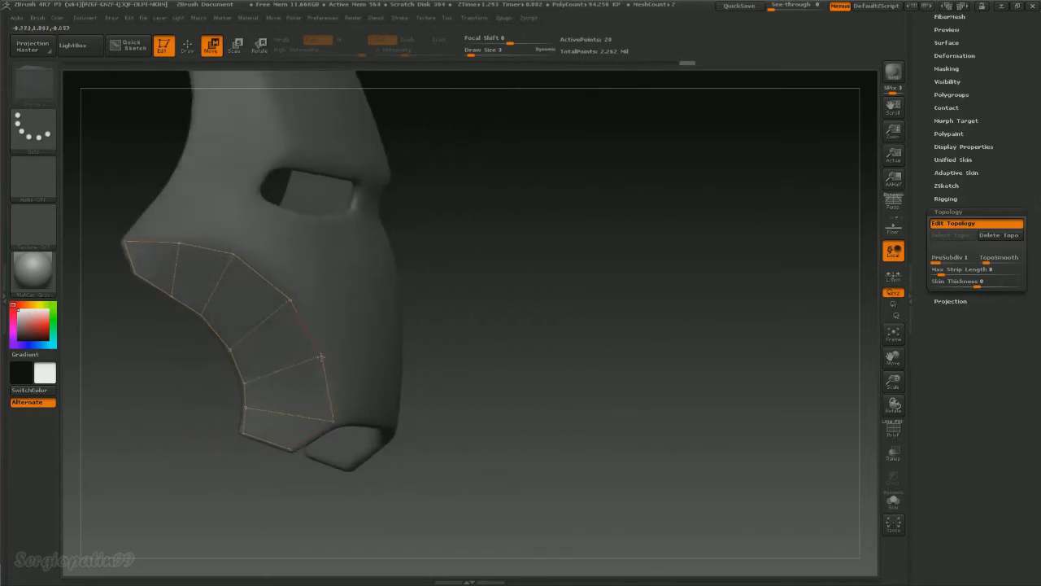
pyautogui.moveTo(505, 338)
pyautogui.keyDown('alt'); pyautogui.mouseDown()
pyautogui.moveTo(544, 293)
pyautogui.moveTo(539, 285)
pyautogui.moveTo(529, 289)
pyautogui.moveTo(542, 309)
pyautogui.moveTo(503, 325)
pyautogui.mouseUp(); pyautogui.keyUp('alt')
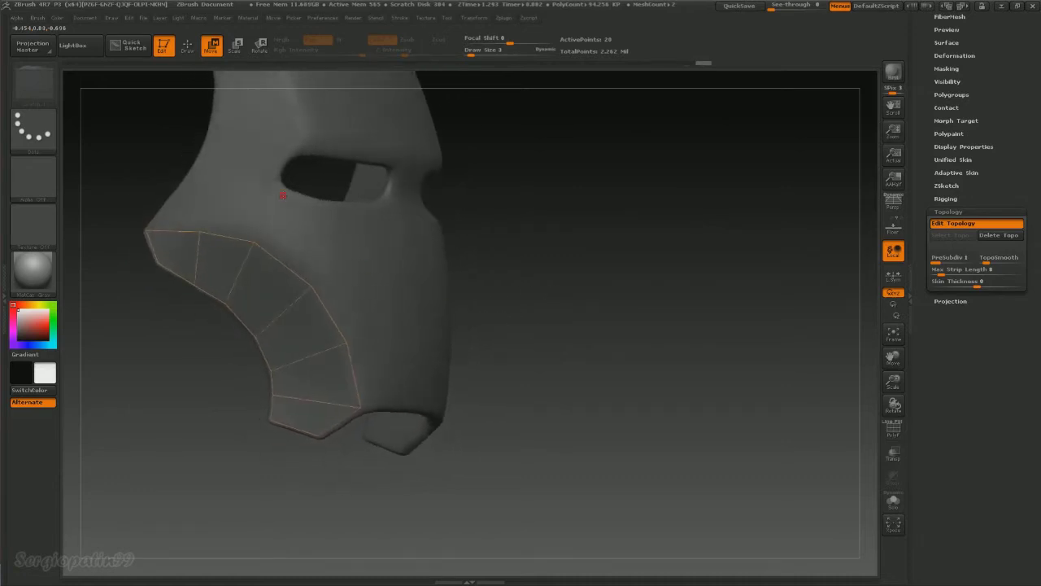
pyautogui.press('q')
pyautogui.click(309, 398)
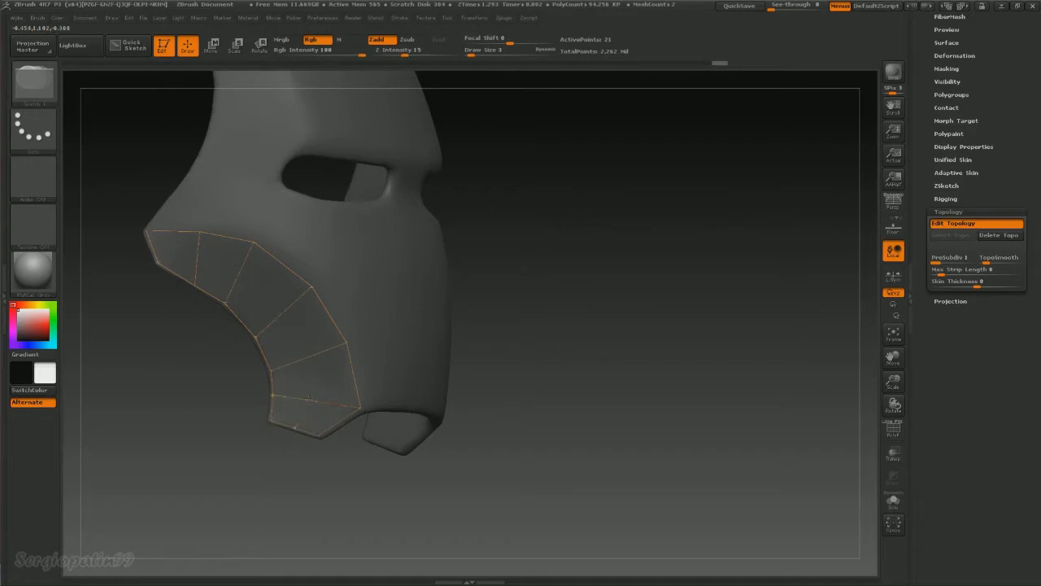
# Add vertices linking the strip's middle and upper-edge points into quads.
pyautogui.click(309, 356)
pyautogui.click(284, 311)
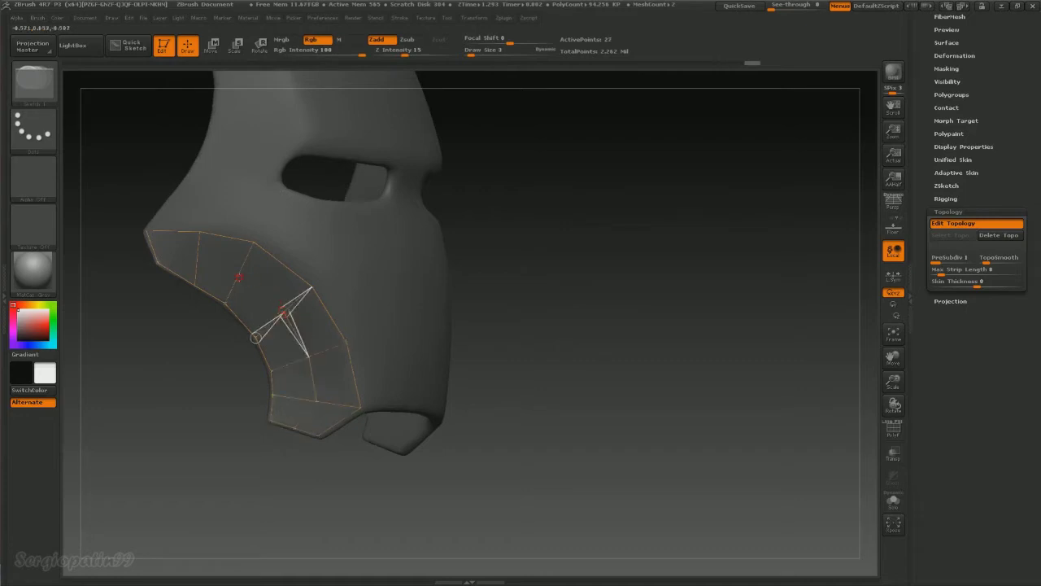
pyautogui.click(224, 303)
pyautogui.click(198, 235)
pyautogui.click(148, 236)
pyautogui.press('w')
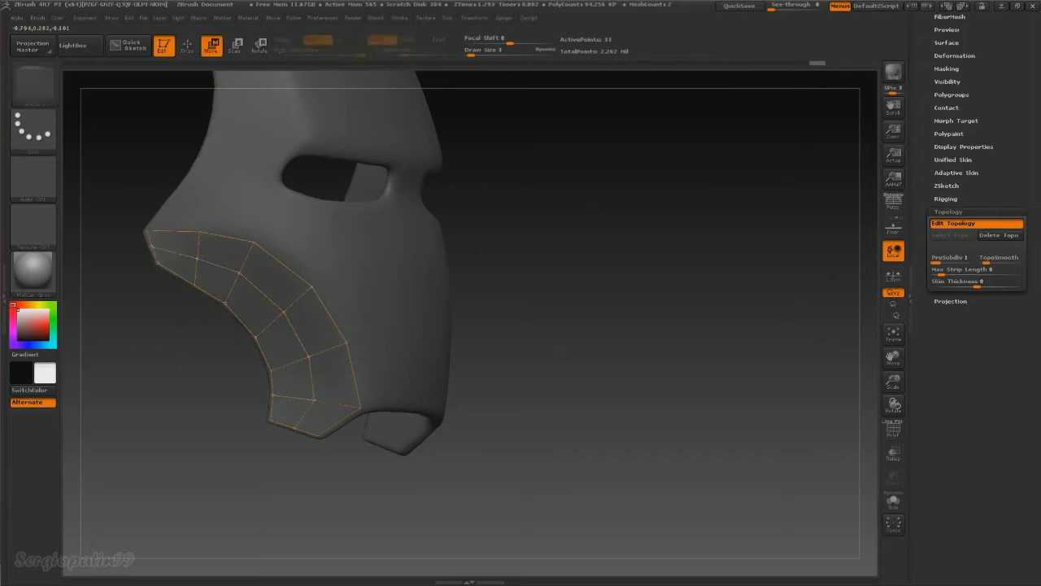
pyautogui.moveTo(506, 353)
pyautogui.mouseDown()
pyautogui.moveTo(476, 379)
pyautogui.moveTo(546, 330)
pyautogui.moveTo(523, 344)
pyautogui.moveTo(344, 350)
pyautogui.moveTo(410, 433)
pyautogui.mouseUp()
pyautogui.press('q')
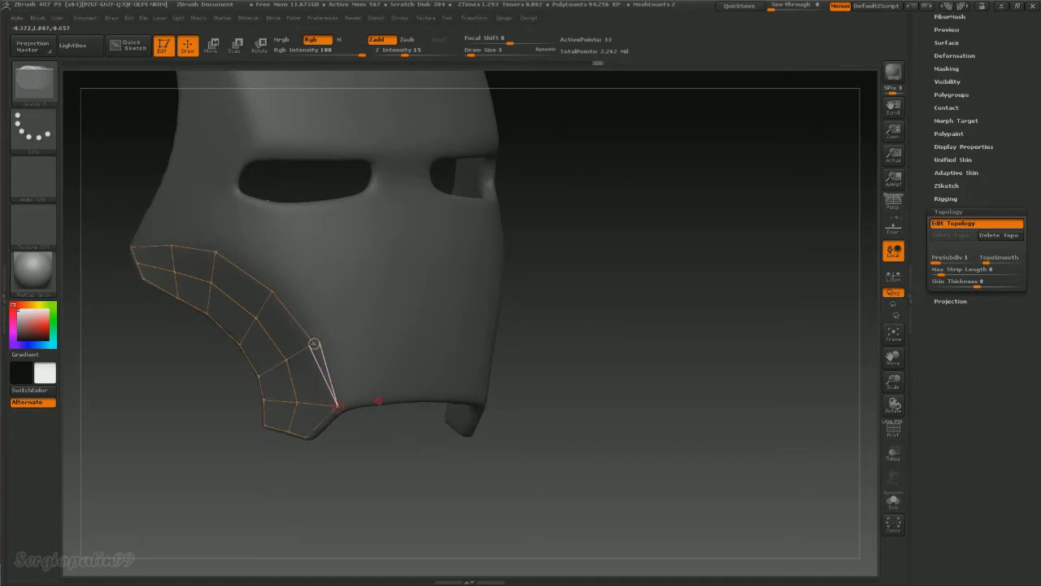
# Extend the topology from the lower edge up the lower cheek toward the eye hole.
pyautogui.click(380, 398)
pyautogui.click(368, 338)
pyautogui.click(361, 266)
pyautogui.click(312, 210)
pyautogui.moveTo(488, 268)
pyautogui.mouseDown()
pyautogui.moveTo(522, 313)
pyautogui.moveTo(455, 293)
pyautogui.mouseUp()
pyautogui.click(405, 447)
pyautogui.click(394, 382)
pyautogui.press('w')
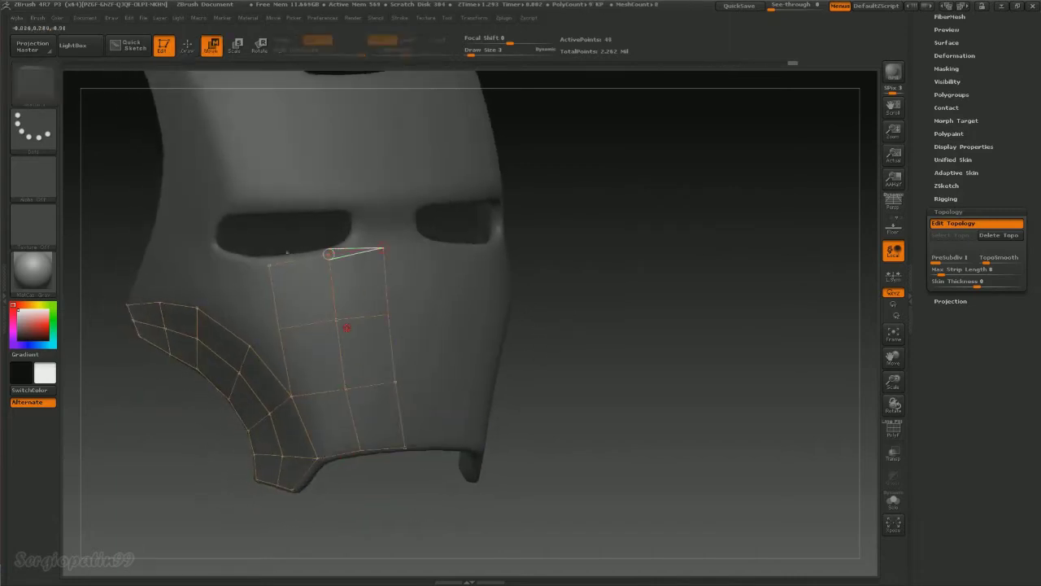
pyautogui.moveTo(561, 358)
pyautogui.mouseDown()
pyautogui.moveTo(588, 333)
pyautogui.moveTo(469, 317)
pyautogui.moveTo(344, 318)
pyautogui.mouseUp()
pyautogui.press('q')
pyautogui.click(279, 305)
pyautogui.click(263, 329)
pyautogui.click(325, 367)
pyautogui.hotkey('ctrl', 'z')
pyautogui.hotkey('ctrl', 'z')
pyautogui.hotkey('ctrl', 'z')
pyautogui.hotkey('ctrl', 'z')
pyautogui.hotkey('ctrl', 'z')
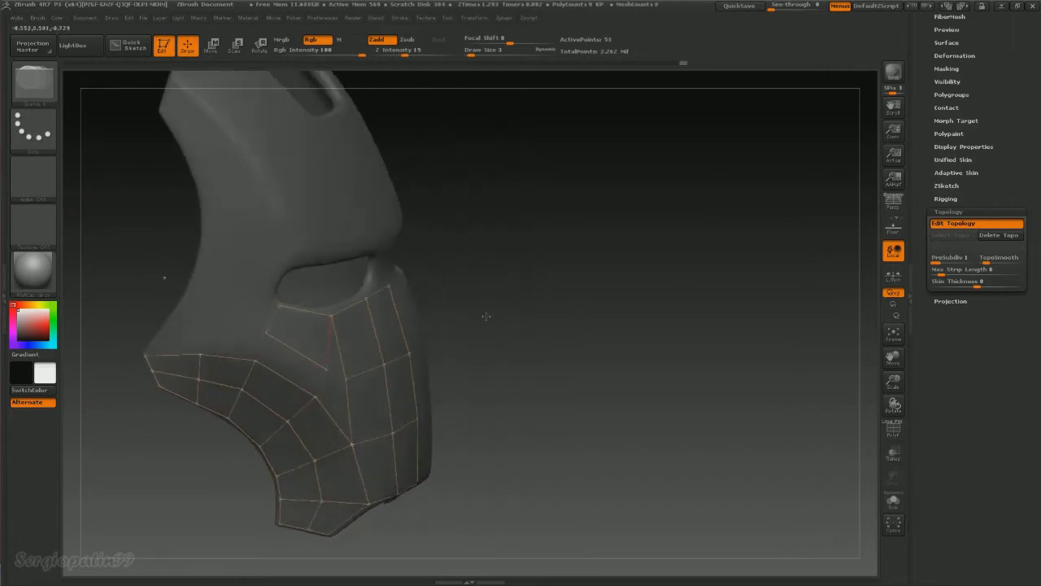
# Add rows of points across the cheek to widen the grid toward the face centre.
pyautogui.click(188, 289)
pyautogui.click(220, 297)
pyautogui.click(269, 304)
pyautogui.click(376, 326)
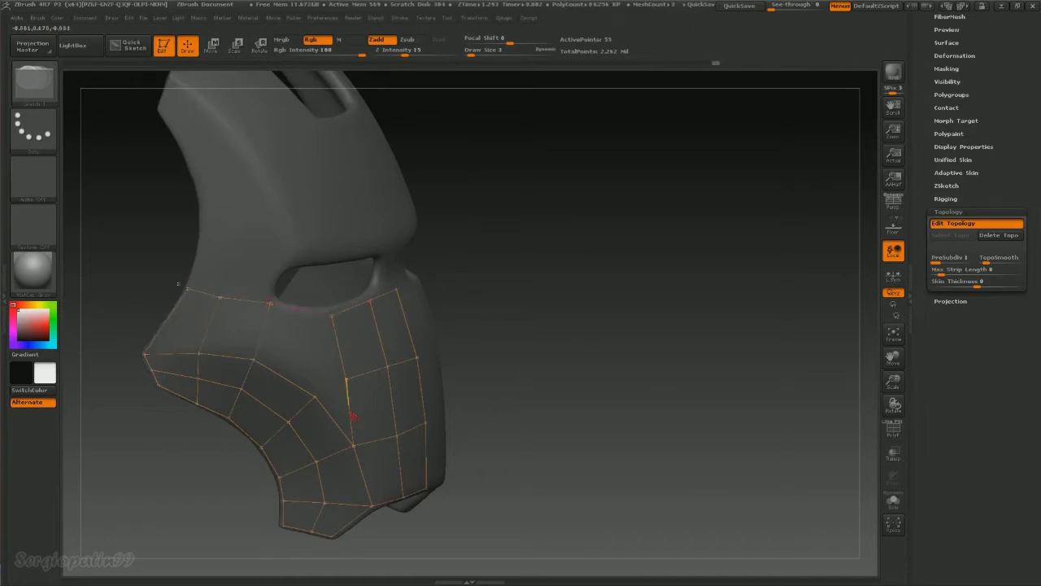
pyautogui.moveTo(349, 414); pyautogui.dragTo(315, 350)
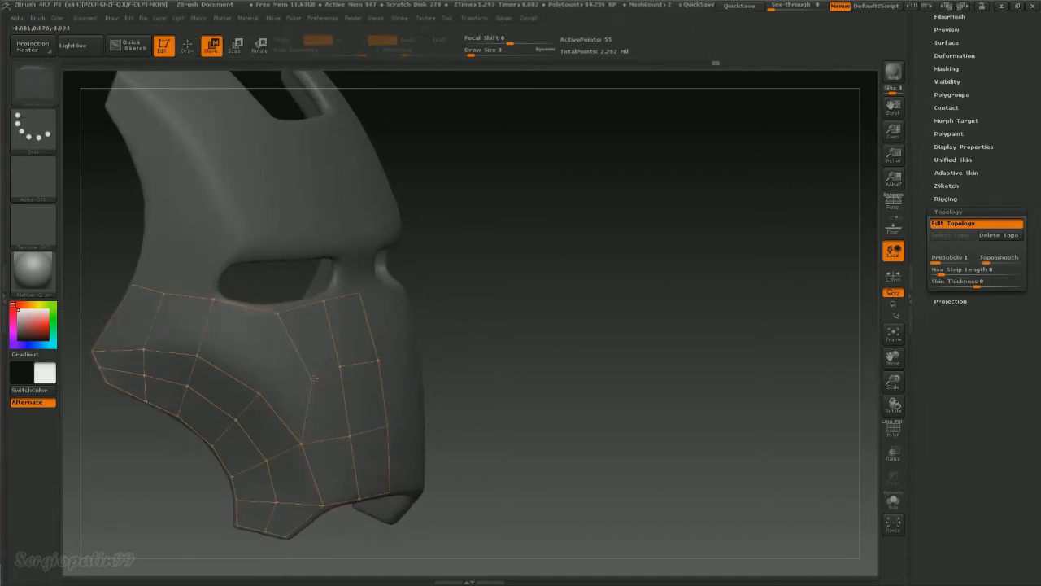
pyautogui.moveTo(431, 323)
pyautogui.mouseDown()
pyautogui.moveTo(466, 324)
pyautogui.moveTo(292, 357)
pyautogui.mouseUp()
pyautogui.press('w')
pyautogui.press('q')
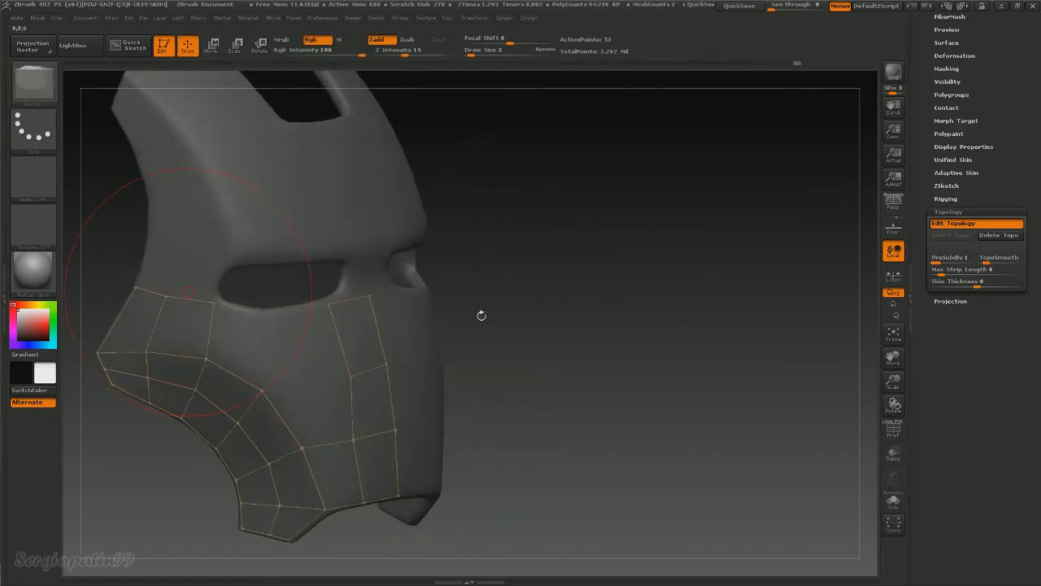
pyautogui.moveTo(480, 312); pyautogui.dragTo(474, 300)
pyautogui.click(300, 354)
pyautogui.click(128, 303)
pyautogui.moveTo(548, 326); pyautogui.dragTo(455, 330)
pyautogui.press('w')
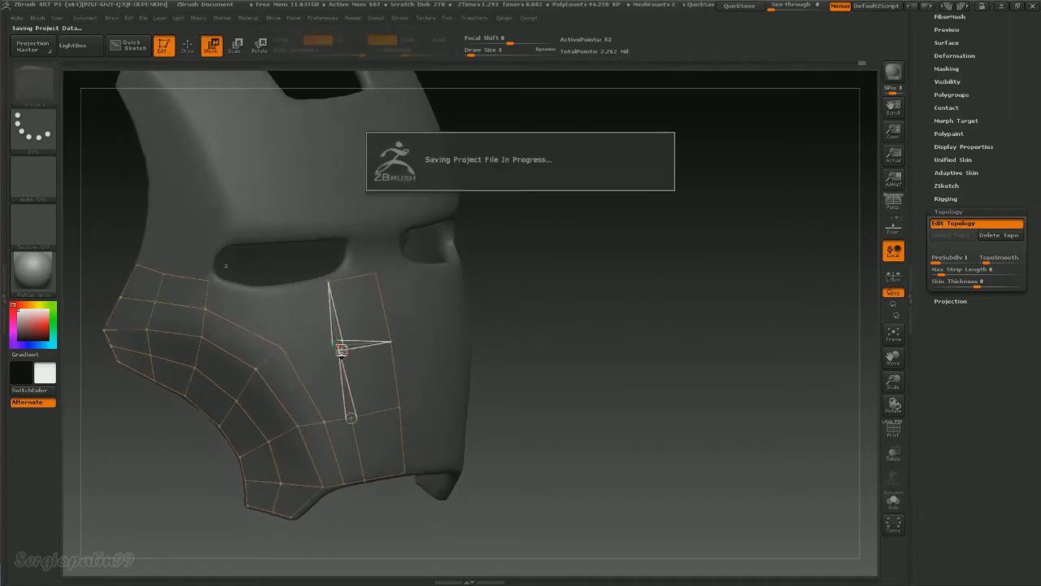
pyautogui.press('q')
pyautogui.moveTo(282, 351)
pyautogui.mouseDown()
pyautogui.moveTo(221, 306)
pyautogui.moveTo(337, 346)
pyautogui.moveTo(342, 407)
pyautogui.mouseUp()
# Adjust a grid vertex from a frontal view and start a new topology edge near the eye.
pyautogui.moveTo(507, 286); pyautogui.dragTo(472, 309)
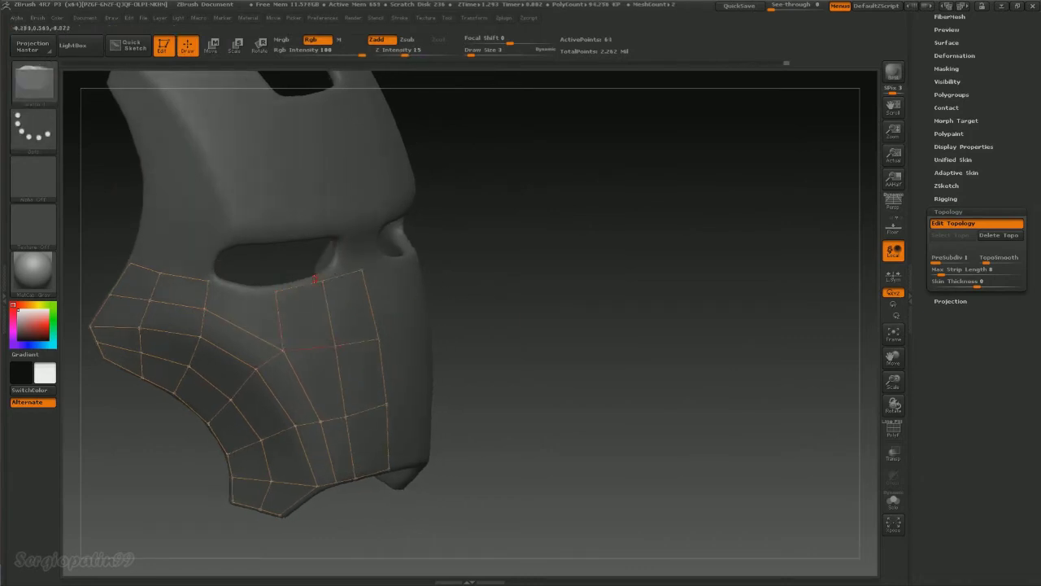
pyautogui.moveTo(213, 279); pyautogui.dragTo(500, 327)
pyautogui.press('w')
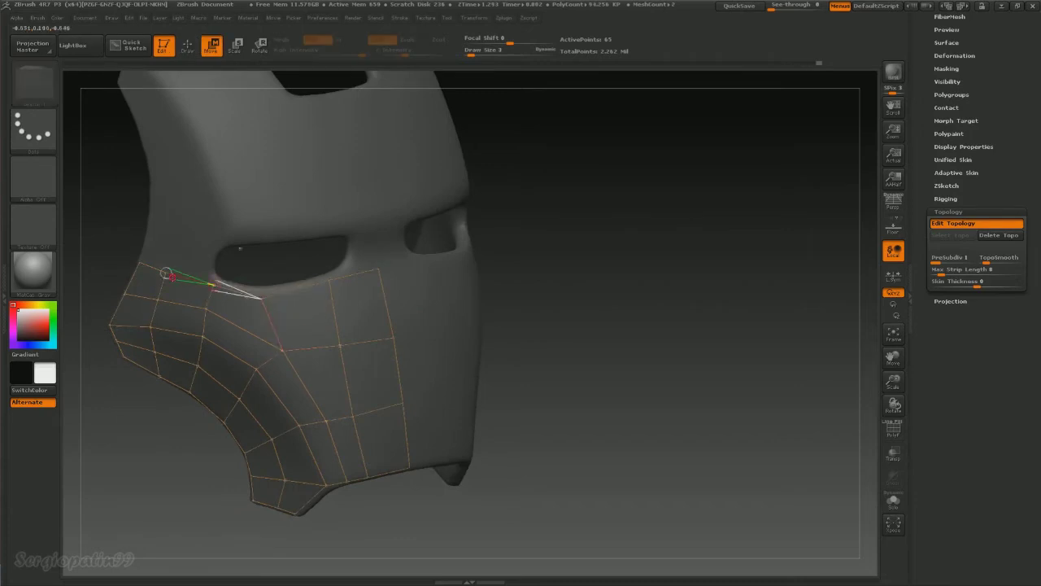
pyautogui.moveTo(381, 273); pyautogui.dragTo(392, 336)
pyautogui.moveTo(548, 293); pyautogui.dragTo(700, 309)
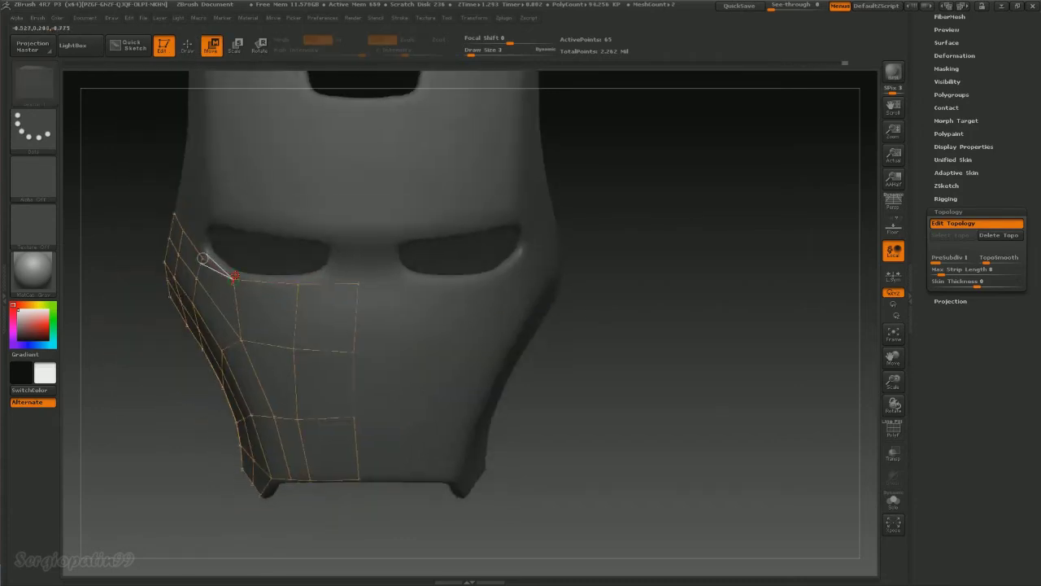
pyautogui.moveTo(569, 325); pyautogui.dragTo(594, 330)
pyautogui.moveTo(303, 299); pyautogui.dragTo(298, 395)
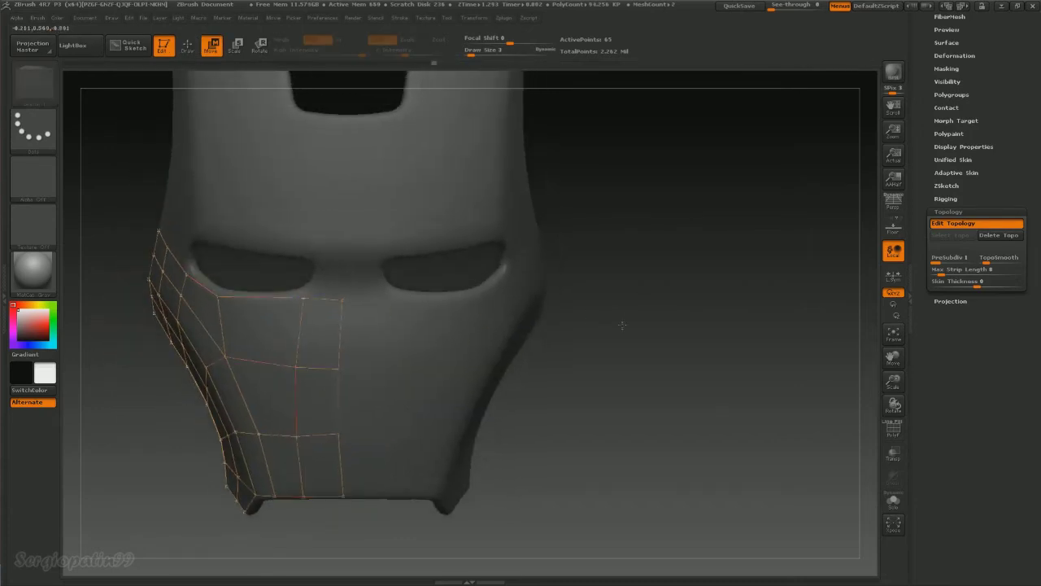
pyautogui.moveTo(618, 342); pyautogui.dragTo(570, 350)
pyautogui.press('q')
pyautogui.moveTo(286, 317)
pyautogui.mouseDown()
pyautogui.moveTo(277, 335)
pyautogui.moveTo(318, 337)
pyautogui.moveTo(288, 315)
pyautogui.mouseUp()
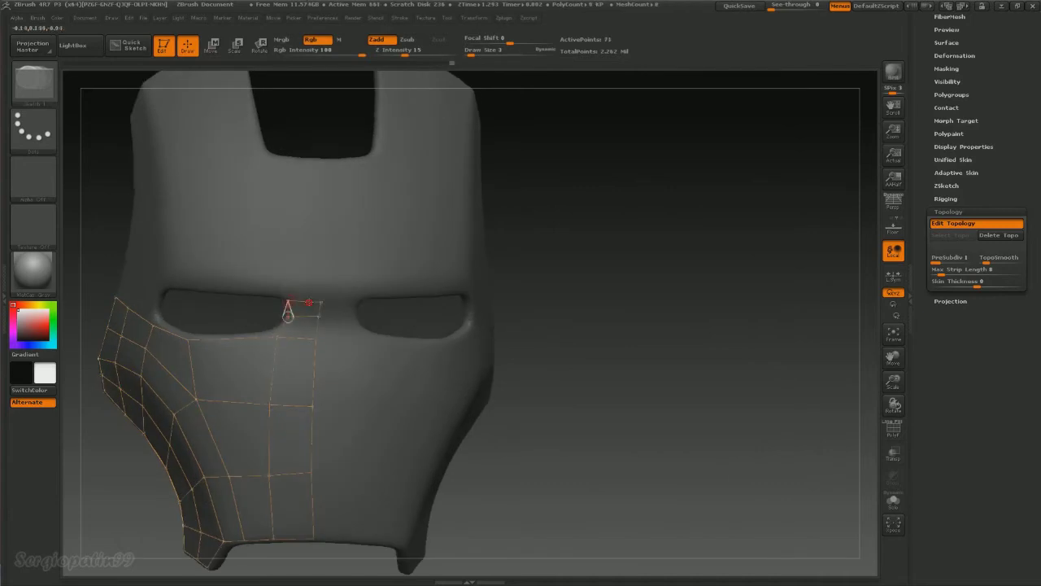
# Add topology edges running along the top of the left eye hole.
pyautogui.moveTo(479, 288); pyautogui.dragTo(488, 255)
pyautogui.click(375, 286)
pyautogui.click(294, 294)
pyautogui.click(254, 290)
pyautogui.click(221, 293)
pyautogui.press('w')
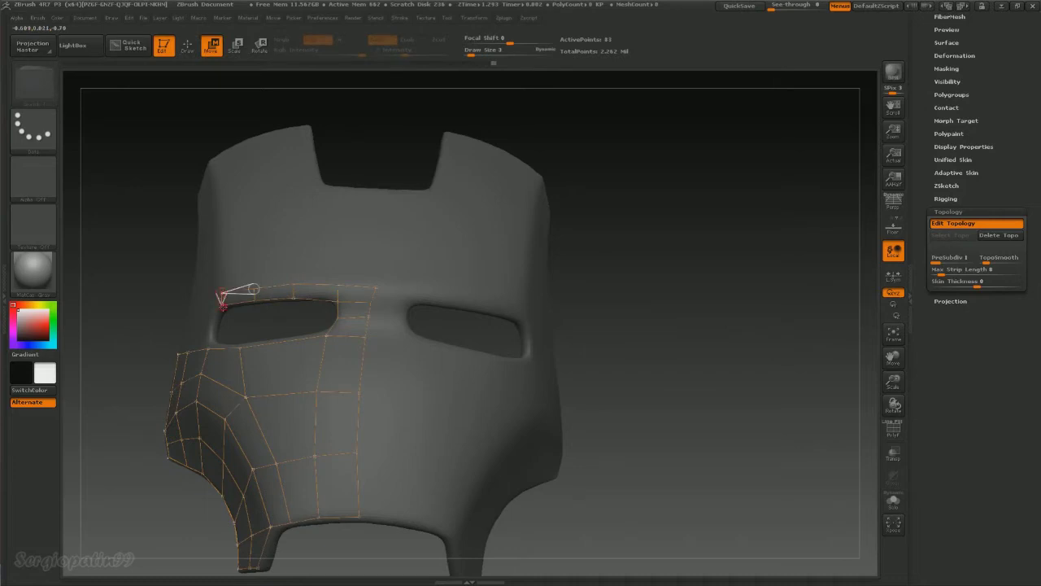
pyautogui.moveTo(586, 293); pyautogui.dragTo(554, 294)
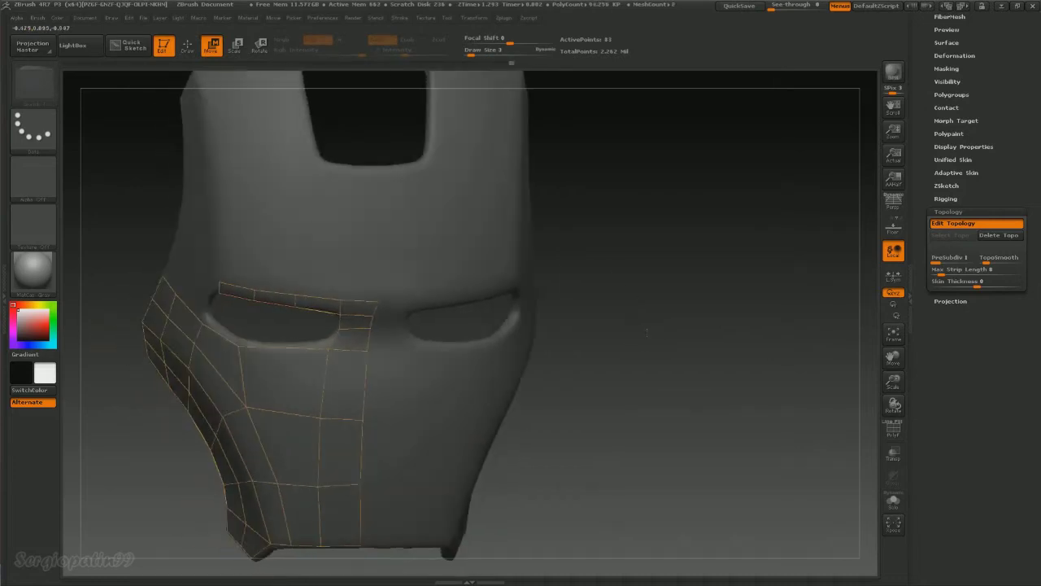
pyautogui.press('q')
# Add a row of quads over the brow and outer eye corner, reaching 110 points.
pyautogui.click(221, 241)
pyautogui.click(253, 244)
pyautogui.click(292, 248)
pyautogui.click(340, 253)
pyautogui.moveTo(773, 293)
pyautogui.mouseDown()
pyautogui.moveTo(476, 325)
pyautogui.moveTo(241, 336)
pyautogui.mouseUp()
pyautogui.click(186, 260)
pyautogui.click(200, 229)
pyautogui.click(230, 252)
pyautogui.click(246, 307)
pyautogui.click(270, 306)
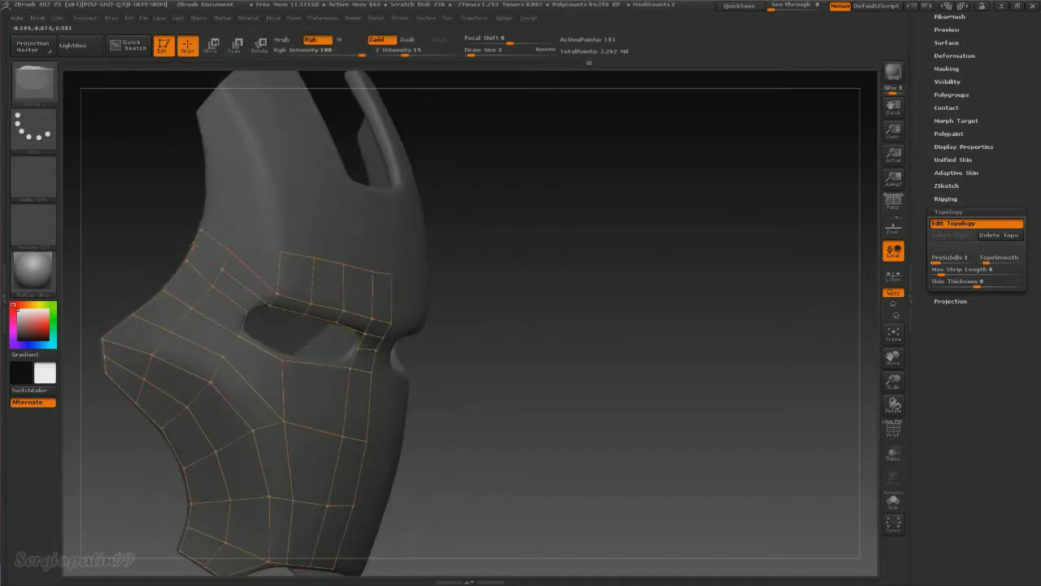
pyautogui.moveTo(488, 269)
pyautogui.mouseDown()
pyautogui.moveTo(652, 325)
pyautogui.moveTo(537, 343)
pyautogui.mouseUp()
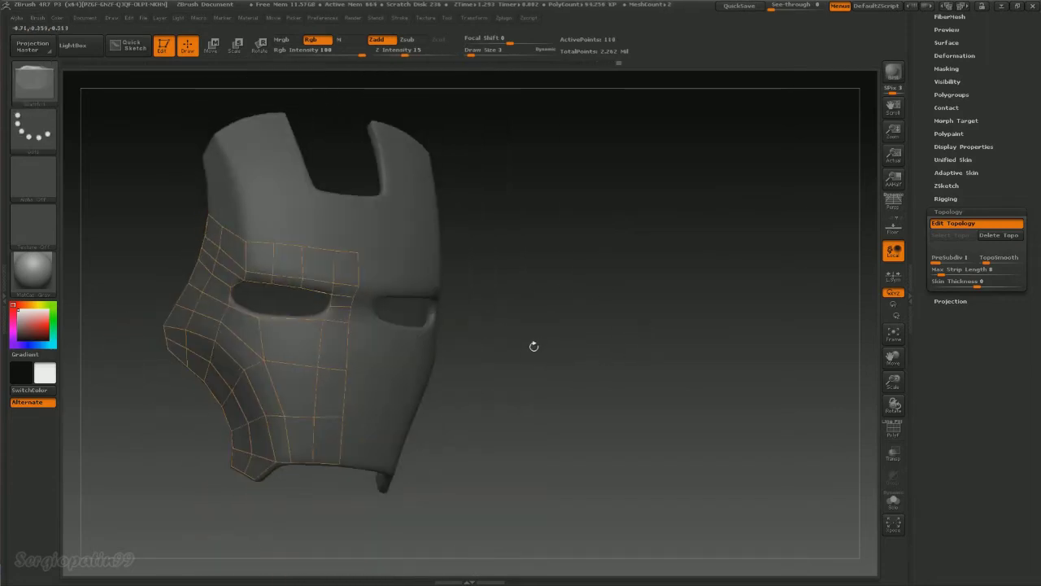
pyautogui.moveTo(510, 373)
pyautogui.mouseDown()
pyautogui.moveTo(502, 361)
pyautogui.moveTo(529, 371)
pyautogui.moveTo(546, 360)
pyautogui.moveTo(475, 349)
pyautogui.mouseUp()
pyautogui.moveTo(388, 294)
pyautogui.mouseDown()
pyautogui.moveTo(546, 356)
pyautogui.moveTo(576, 327)
pyautogui.moveTo(585, 363)
pyautogui.moveTo(626, 349)
pyautogui.moveTo(616, 374)
pyautogui.moveTo(530, 377)
pyautogui.moveTo(552, 370)
pyautogui.moveTo(542, 379)
pyautogui.moveTo(561, 379)
pyautogui.moveTo(474, 391)
pyautogui.moveTo(594, 372)
pyautogui.mouseUp()
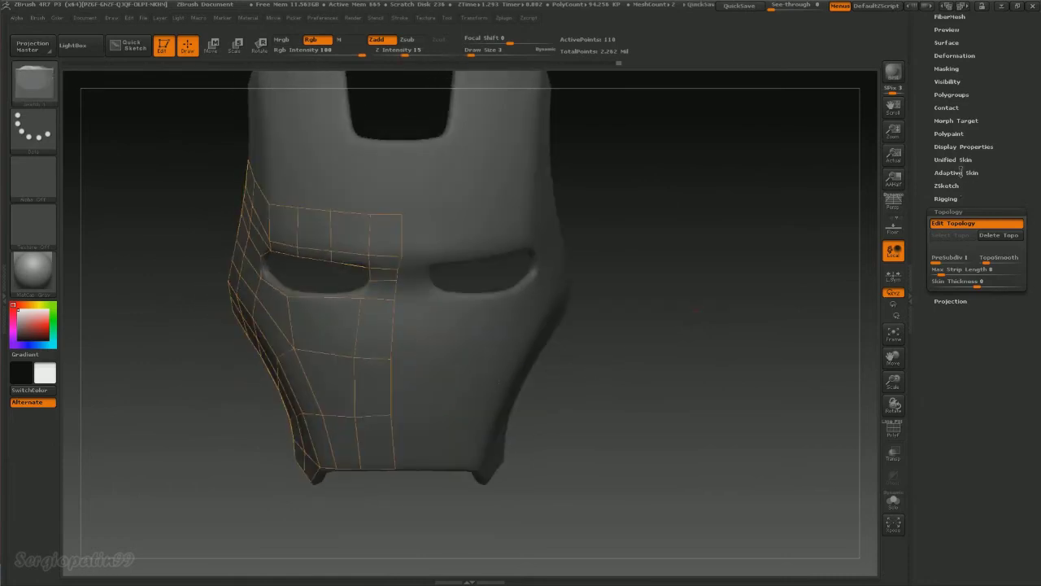
# Preview the topology as adaptive skin at density 1, then make the adaptive skin mesh.
pyautogui.click(957, 172)
pyautogui.click(952, 183)
pyautogui.click(993, 186)
pyautogui.moveTo(609, 331); pyautogui.dragTo(615, 341)
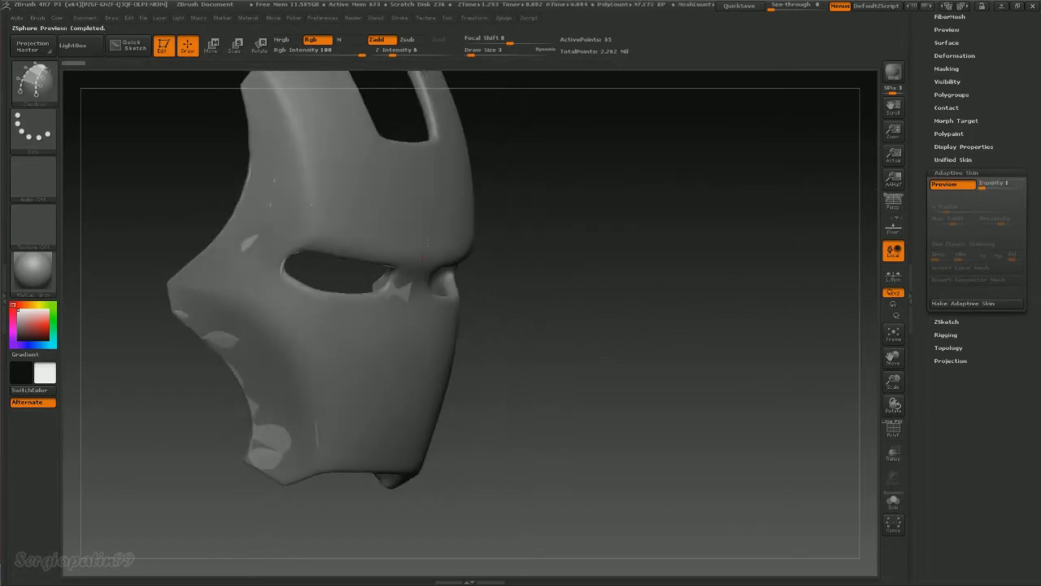
pyautogui.moveTo(544, 349); pyautogui.dragTo(390, 359)
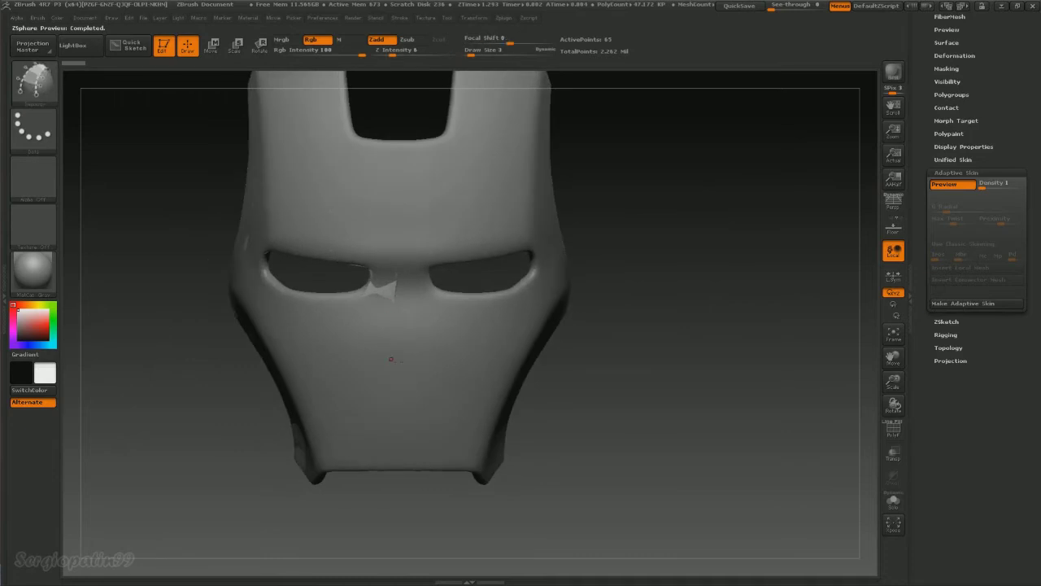
pyautogui.moveTo(554, 348); pyautogui.dragTo(649, 337)
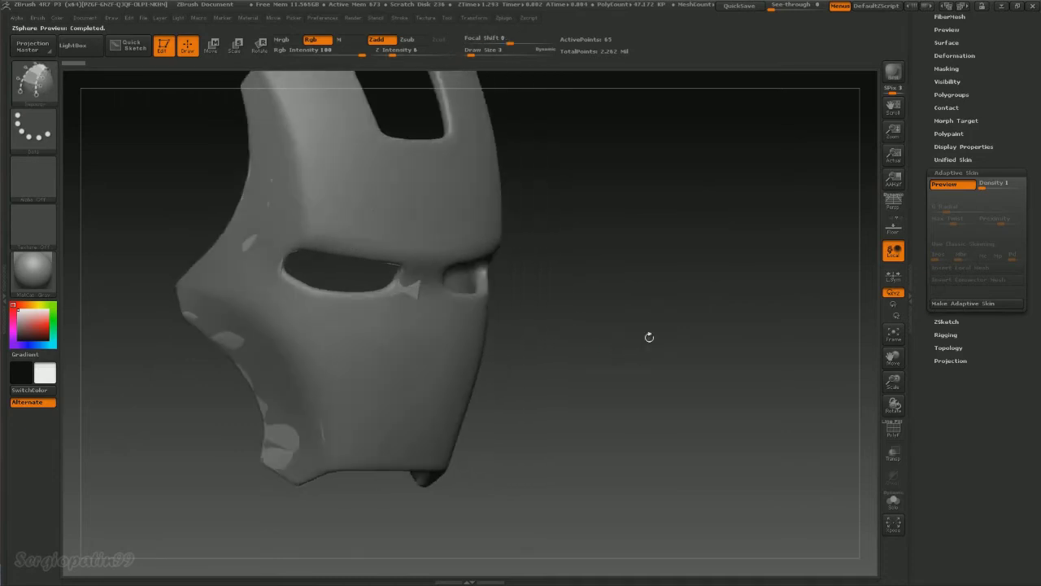
pyautogui.click(960, 303)
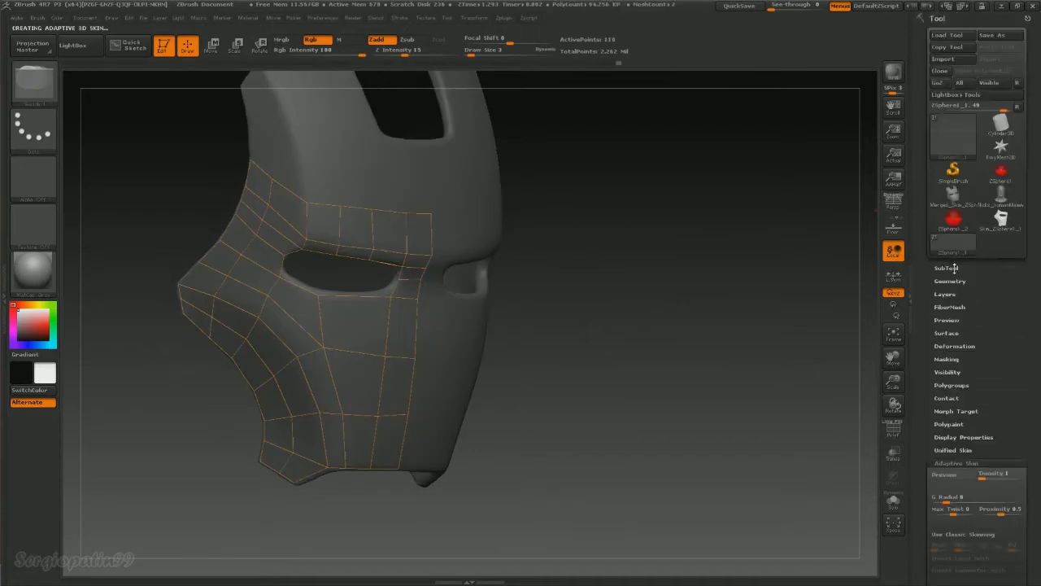
# Append Skin_ZSphere1_1 from the SubTool Append list and select it as the active subtool.
pyautogui.click(955, 269)
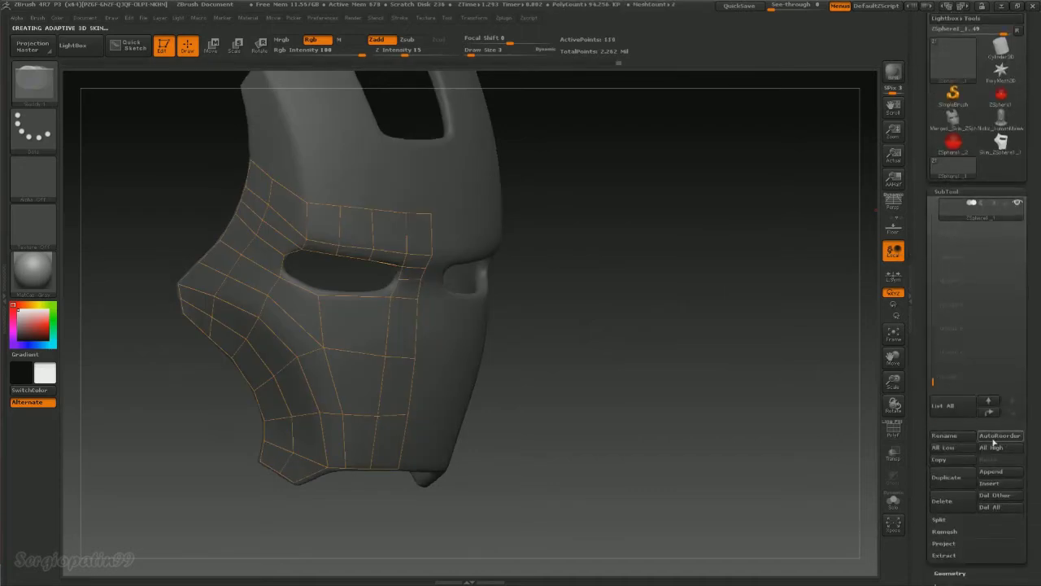
pyautogui.click(996, 471)
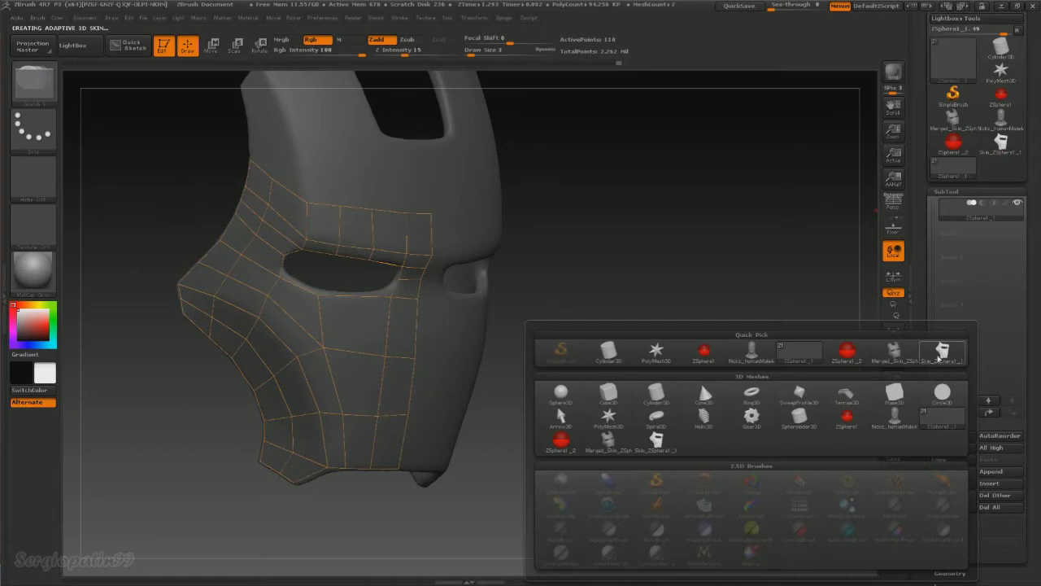
pyautogui.moveTo(942, 351)
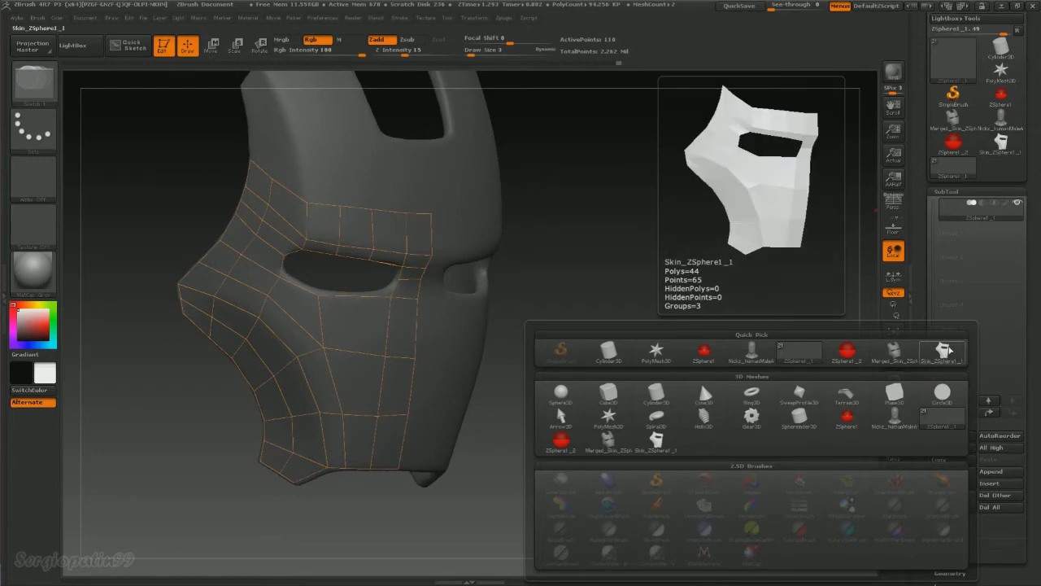
pyautogui.click(944, 348)
pyautogui.click(956, 235)
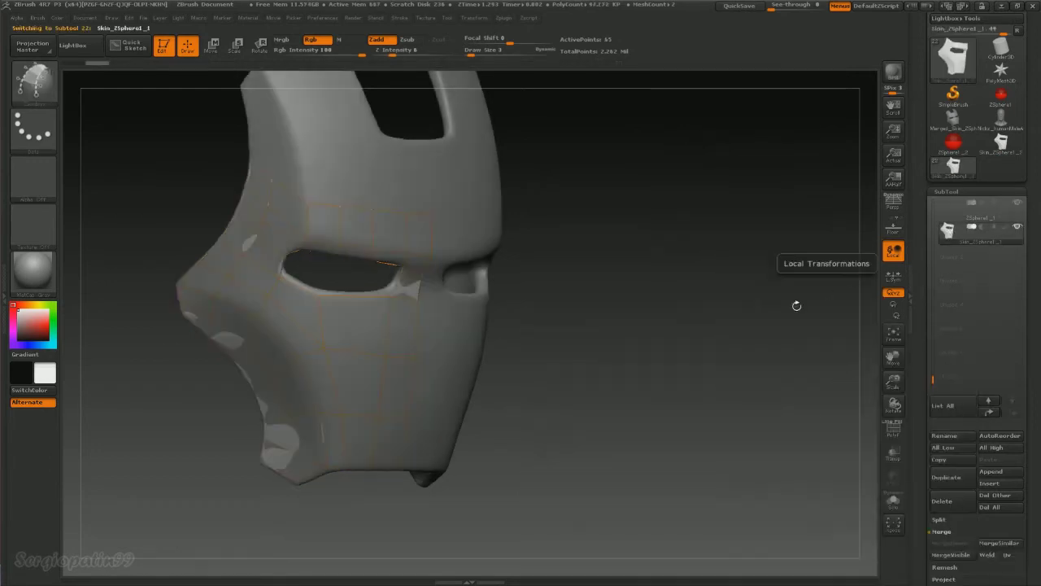
# Set Draw Size to 24 and orbit the isolated skin half-mask to inspect it from several angles.
pyautogui.moveTo(666, 366)
pyautogui.mouseDown()
pyautogui.moveTo(526, 376)
pyautogui.moveTo(495, 344)
pyautogui.moveTo(536, 344)
pyautogui.moveTo(500, 302)
pyautogui.moveTo(466, 332)
pyautogui.moveTo(456, 325)
pyautogui.mouseUp()
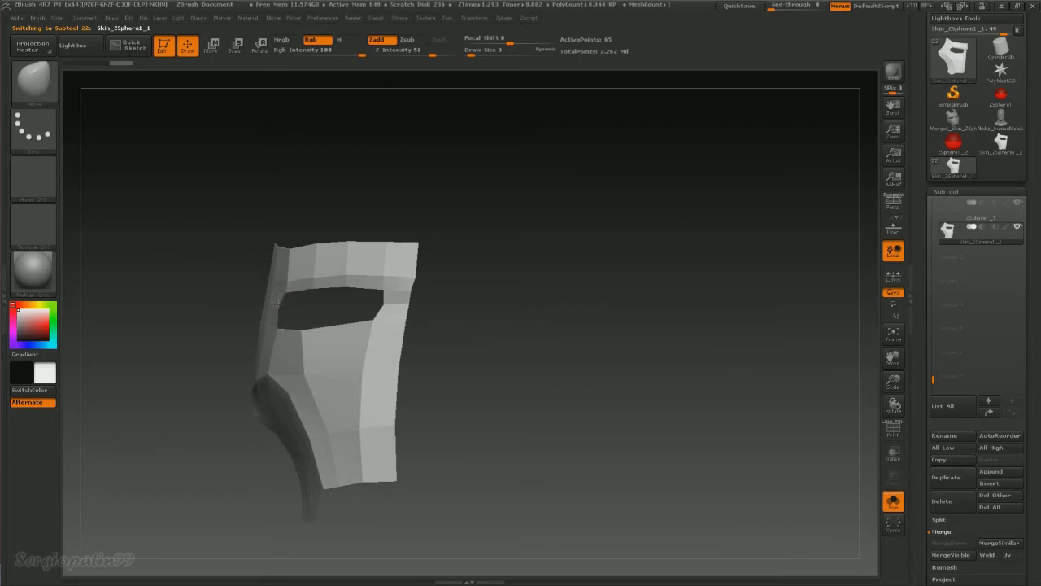
pyautogui.write('s24')
pyautogui.press('Return')
pyautogui.moveTo(477, 255)
pyautogui.mouseDown()
pyautogui.moveTo(518, 312)
pyautogui.moveTo(495, 326)
pyautogui.moveTo(492, 310)
pyautogui.moveTo(504, 306)
pyautogui.moveTo(472, 337)
pyautogui.mouseUp()
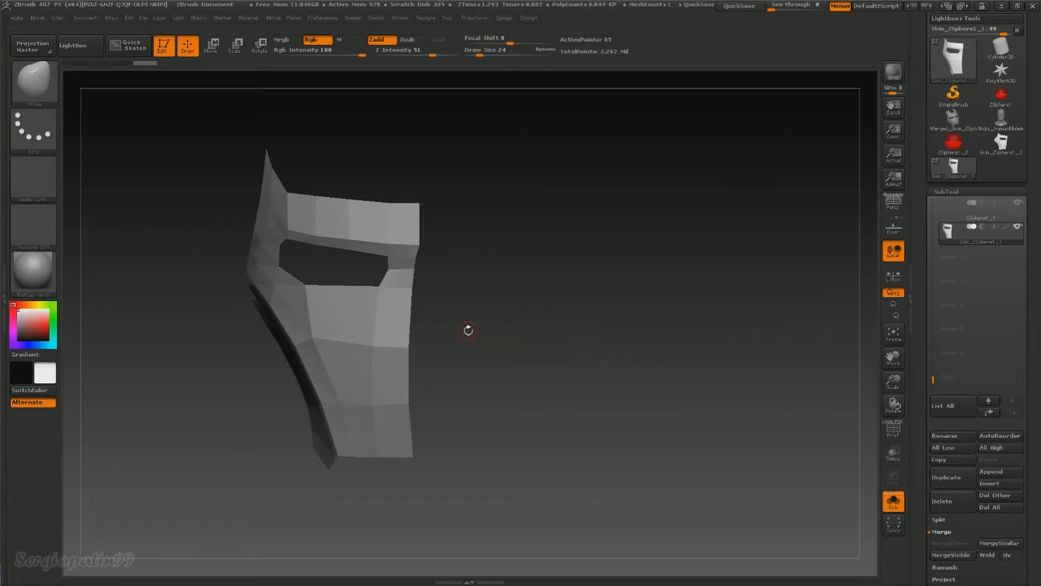
pyautogui.moveTo(469, 330)
pyautogui.mouseDown()
pyautogui.moveTo(462, 340)
pyautogui.moveTo(462, 331)
pyautogui.mouseUp()
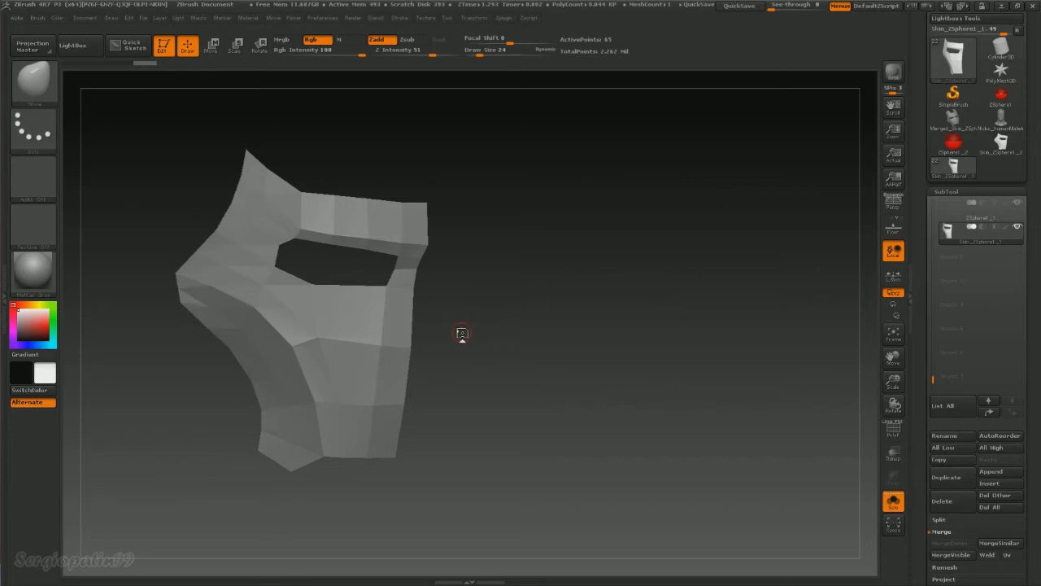
pyautogui.moveTo(462, 334); pyautogui.dragTo(483, 309)
pyautogui.moveTo(456, 350)
pyautogui.mouseDown()
pyautogui.moveTo(472, 342)
pyautogui.moveTo(442, 345)
pyautogui.mouseUp()
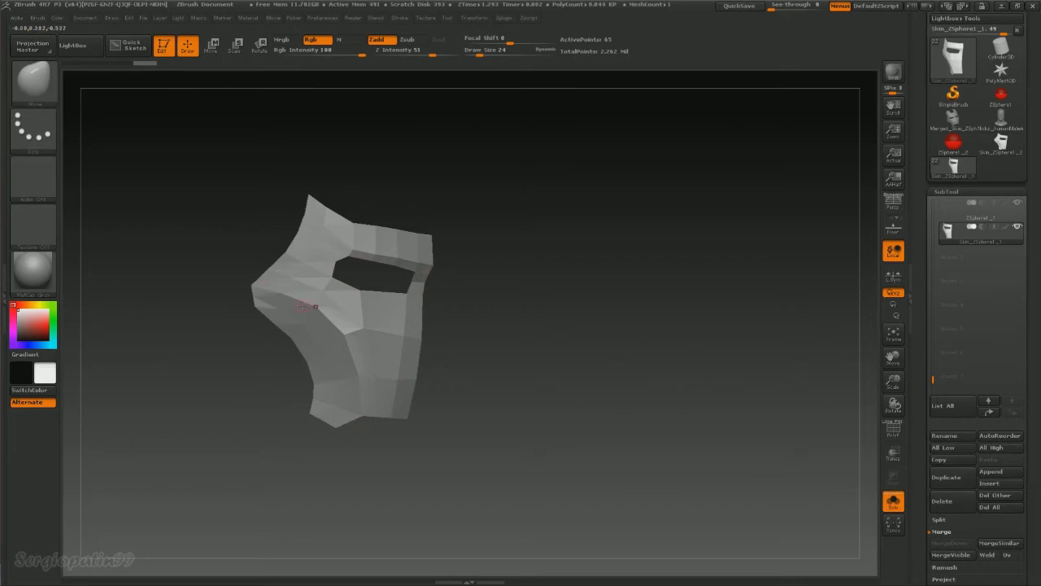
# Switch to lasso hide selection and expand the Geometry > Crease settings.
pyautogui.keyDown('alt'); pyautogui.moveTo(373, 439); pyautogui.dragTo(372, 418); pyautogui.keyUp('alt')
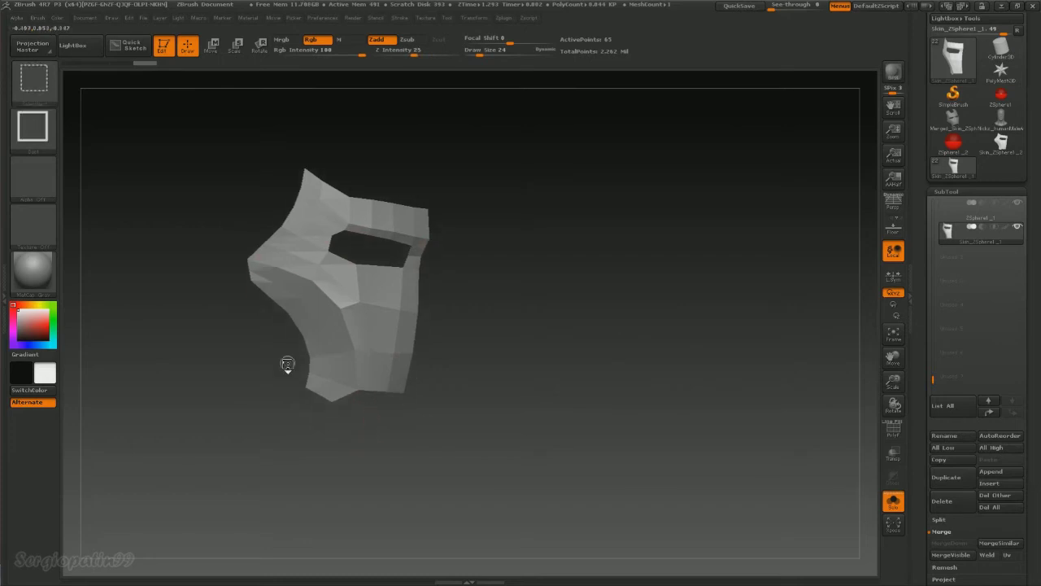
pyautogui.hotkey('ctrl', 'shift', 'b')
pyautogui.click(335, 138)
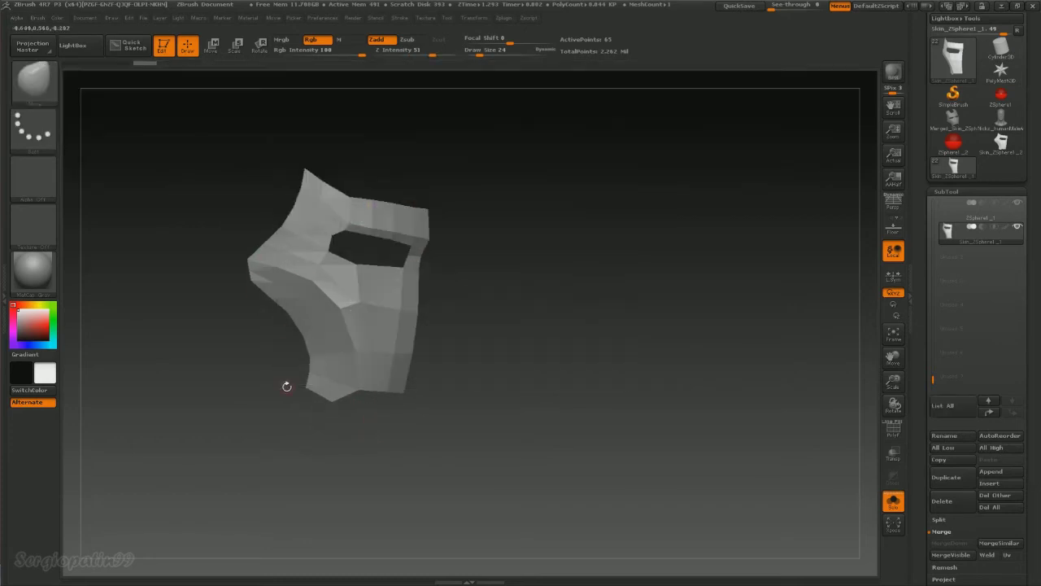
pyautogui.keyDown('ctrl'); pyautogui.keyDown('shift'); pyautogui.moveTo(257, 314); pyautogui.dragTo(198, 417); pyautogui.keyUp('shift'); pyautogui.keyUp('ctrl')
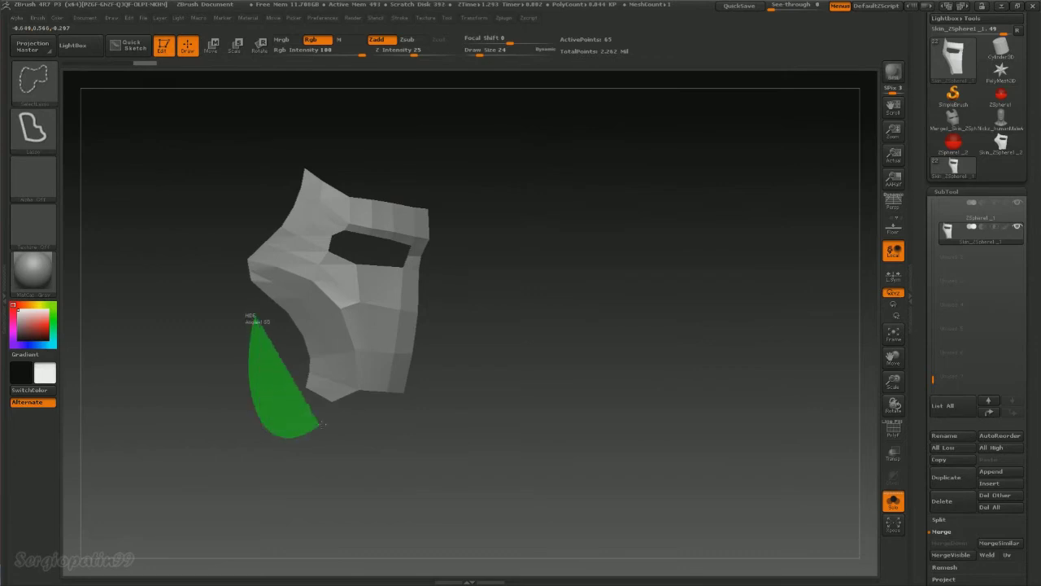
pyautogui.keyDown('ctrl'); pyautogui.keyDown('shift'); pyautogui.click(198, 416); pyautogui.keyUp('shift'); pyautogui.keyUp('ctrl')
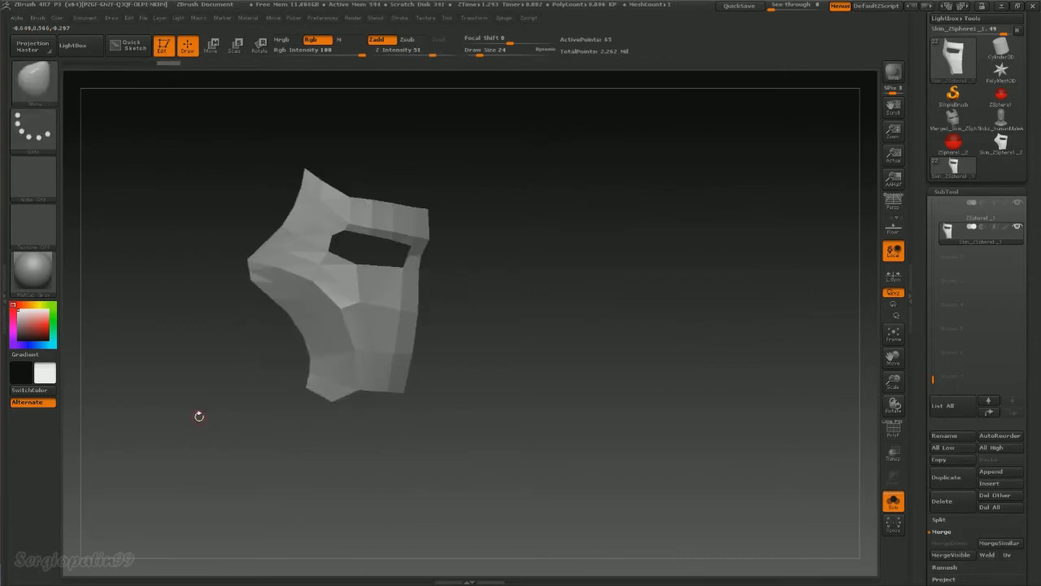
pyautogui.click(964, 192)
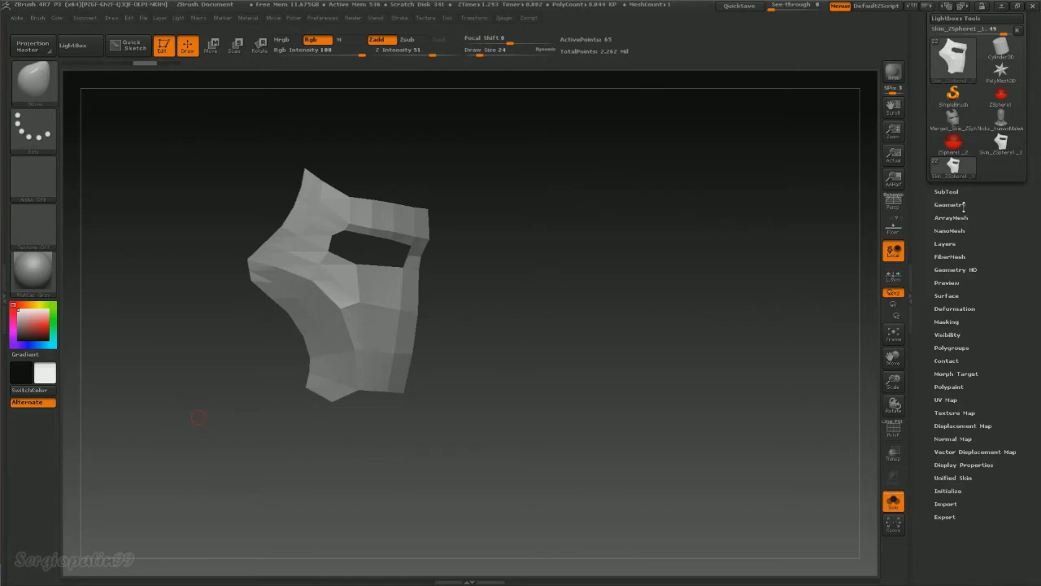
pyautogui.click(964, 205)
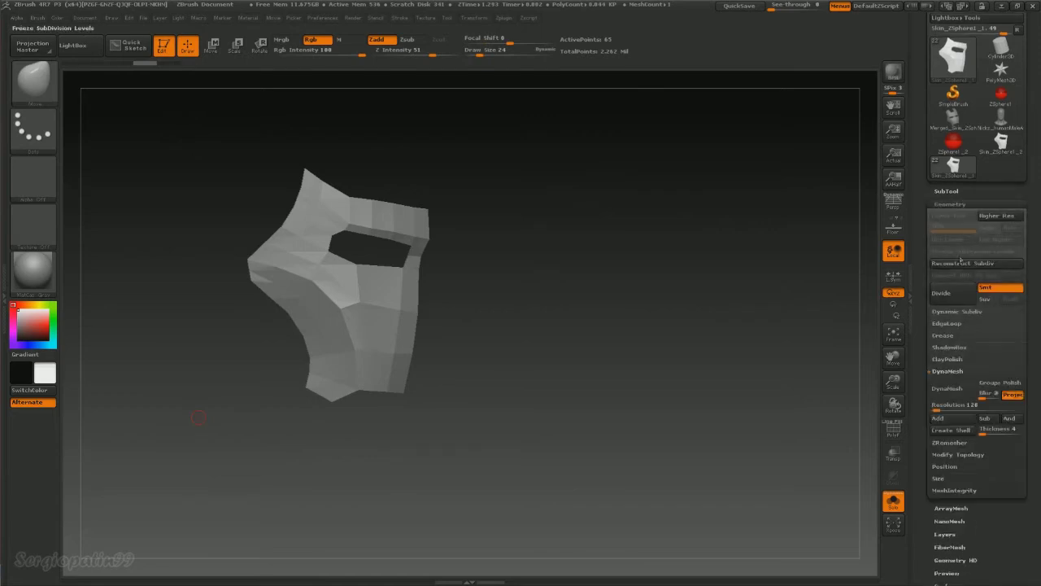
pyautogui.click(944, 335)
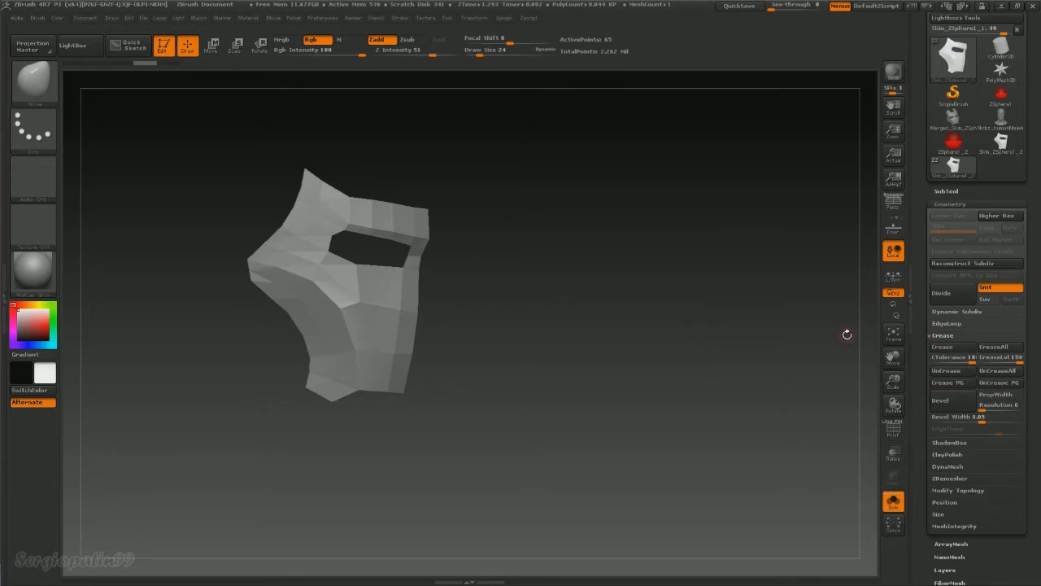
# Try isolating parts of the lower mask with the lasso, unhiding the mask each time.
pyautogui.moveTo(279, 389)
pyautogui.keyDown('ctrl'); pyautogui.keyDown('shift'); pyautogui.mouseDown()
pyautogui.moveTo(325, 290)
pyautogui.moveTo(220, 256)
pyautogui.moveTo(320, 324)
pyautogui.mouseUp(); pyautogui.keyUp('shift'); pyautogui.keyUp('ctrl')
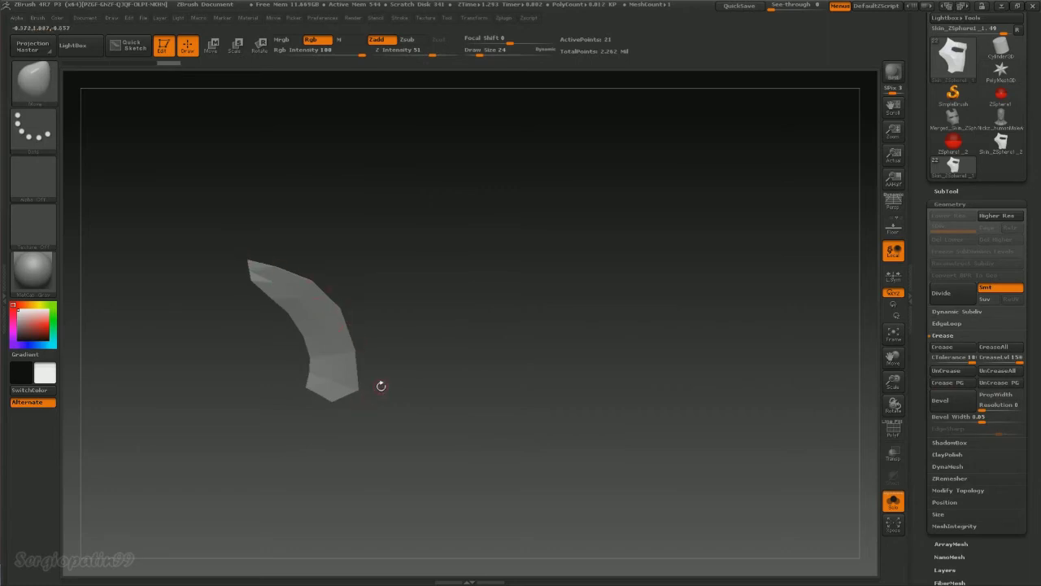
pyautogui.keyDown('ctrl'); pyautogui.keyDown('shift'); pyautogui.click(727, 342); pyautogui.keyUp('shift'); pyautogui.keyUp('ctrl')
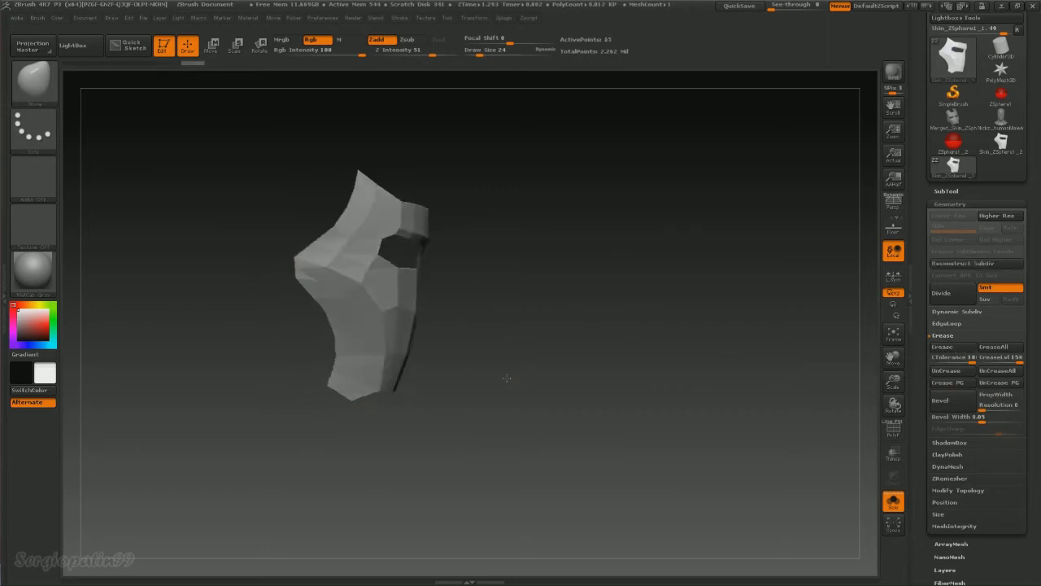
pyautogui.moveTo(506, 378)
pyautogui.mouseDown()
pyautogui.moveTo(488, 372)
pyautogui.moveTo(496, 358)
pyautogui.moveTo(463, 378)
pyautogui.mouseUp()
pyautogui.hotkey('ctrl', 'shift')
pyautogui.keyDown('ctrl'); pyautogui.keyDown('shift'); pyautogui.moveTo(380, 291); pyautogui.dragTo(259, 321); pyautogui.keyUp('shift'); pyautogui.keyUp('ctrl')
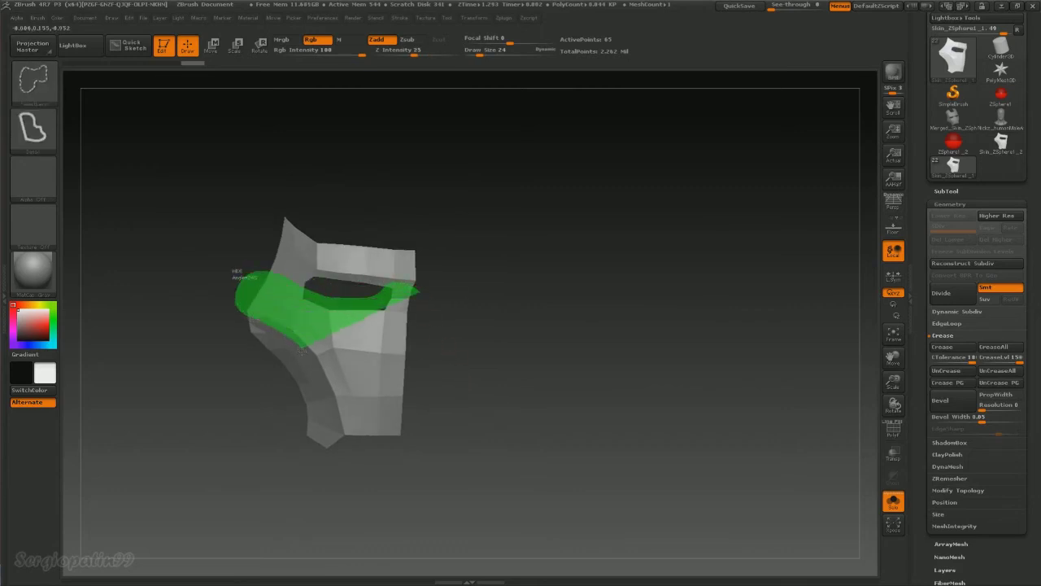
pyautogui.keyDown('ctrl'); pyautogui.keyDown('shift'); pyautogui.moveTo(258, 321); pyautogui.dragTo(431, 297); pyautogui.keyUp('shift'); pyautogui.keyUp('ctrl')
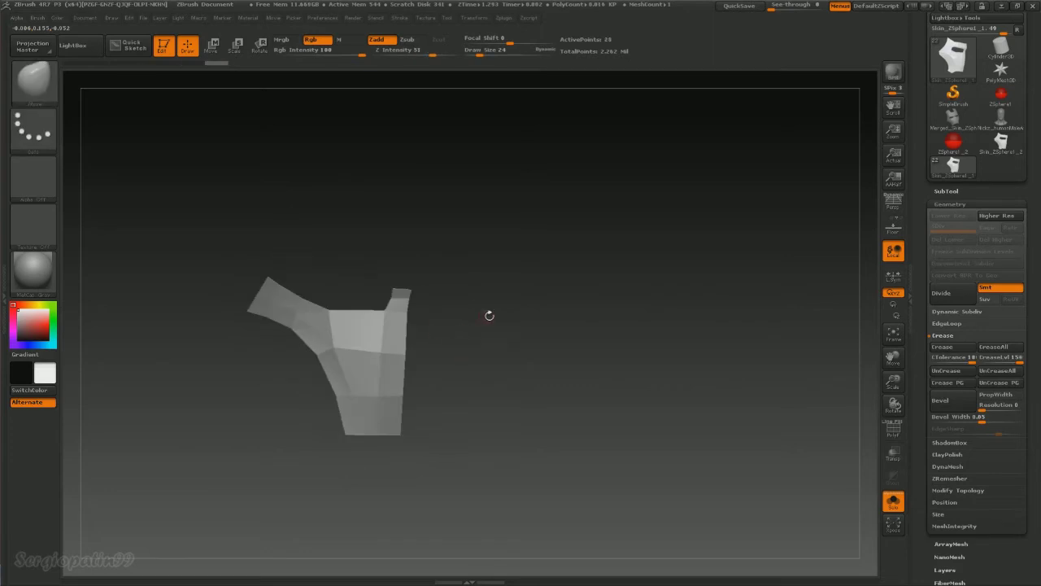
pyautogui.keyDown('ctrl'); pyautogui.keyDown('shift'); pyautogui.click(618, 317); pyautogui.keyUp('shift'); pyautogui.keyUp('ctrl')
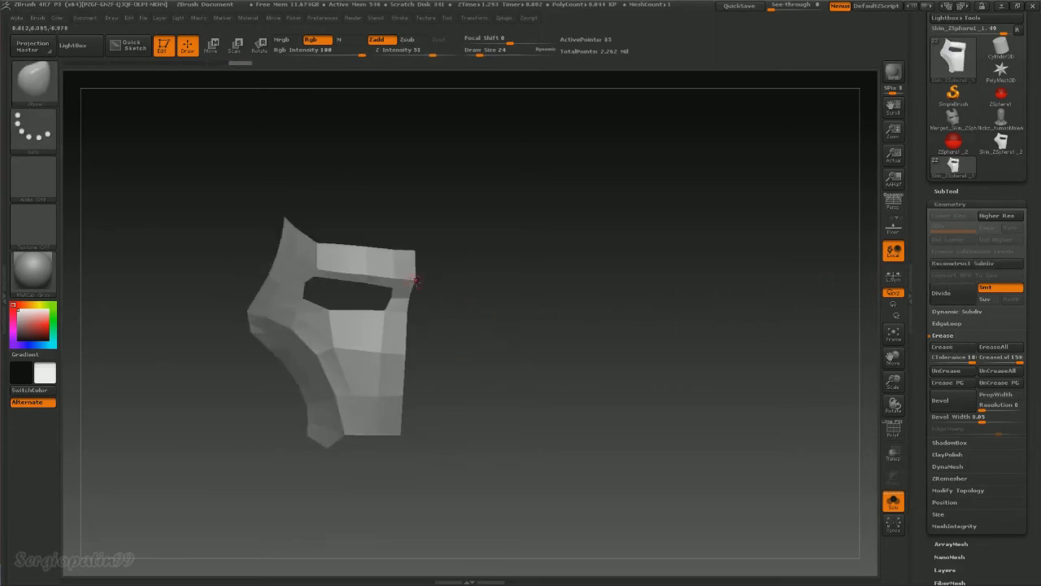
# Crease the isolated strip above the eye hole, then isolate the mask's top bar.
pyautogui.hotkey('ctrl', 'shift')
pyautogui.moveTo(425, 278)
pyautogui.keyDown('ctrl'); pyautogui.keyDown('shift'); pyautogui.mouseDown()
pyautogui.moveTo(377, 291)
pyautogui.moveTo(440, 279)
pyautogui.mouseUp(); pyautogui.keyUp('shift'); pyautogui.keyUp('ctrl')
pyautogui.click(942, 346)
pyautogui.keyDown('ctrl'); pyautogui.keyDown('shift'); pyautogui.click(440, 279); pyautogui.keyUp('shift'); pyautogui.keyUp('ctrl')
pyautogui.hotkey('ctrl', 'shift')
pyautogui.keyDown('ctrl'); pyautogui.keyDown('shift'); pyautogui.moveTo(315, 236); pyautogui.dragTo(313, 228); pyautogui.keyUp('shift'); pyautogui.keyUp('ctrl')
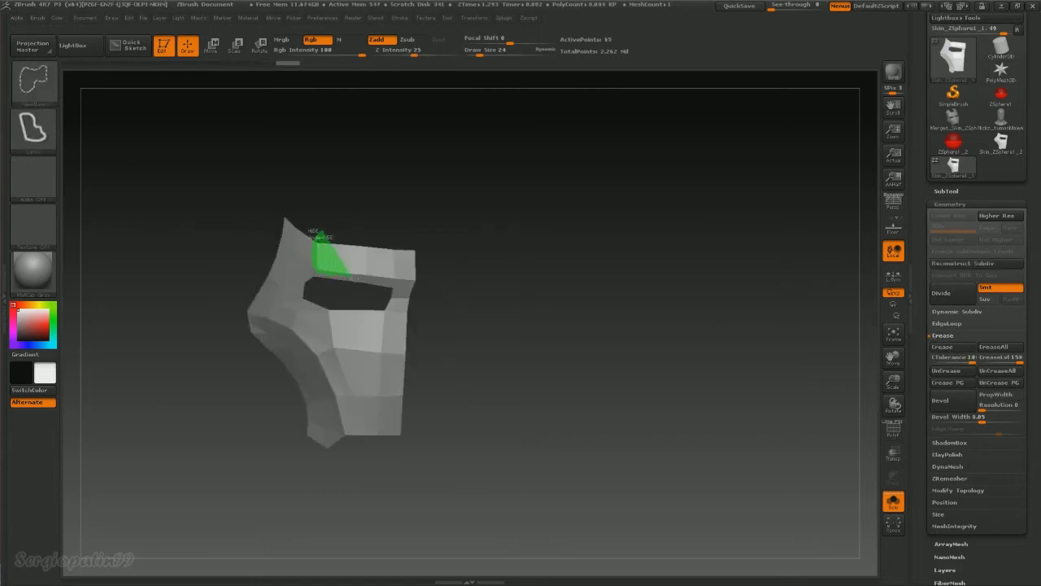
# Crease the mask's top bar, reveal the whole mask, show the polygroup wireframe, and select the Move brush.
pyautogui.click(942, 347)
pyautogui.moveTo(409, 212)
pyautogui.mouseDown()
pyautogui.moveTo(505, 288)
pyautogui.moveTo(464, 275)
pyautogui.moveTo(450, 336)
pyautogui.moveTo(471, 299)
pyautogui.mouseUp()
pyautogui.hotkey('shift', 'f')
pyautogui.hotkey('shift', 'f')
pyautogui.press('b')
pyautogui.press('m')
pyautogui.press('v')
# Subdivide the mask one level and orbit around it to inspect the smoothing.
pyautogui.hotkey('ctrl', 'd')
pyautogui.hotkey('ctrl', 'd')
pyautogui.moveTo(444, 337)
pyautogui.mouseDown()
pyautogui.moveTo(474, 342)
pyautogui.moveTo(370, 285)
pyautogui.mouseUp()
pyautogui.moveTo(452, 287)
pyautogui.mouseDown()
pyautogui.moveTo(467, 302)
pyautogui.moveTo(525, 303)
pyautogui.mouseUp()
pyautogui.moveTo(514, 312); pyautogui.dragTo(420, 298)
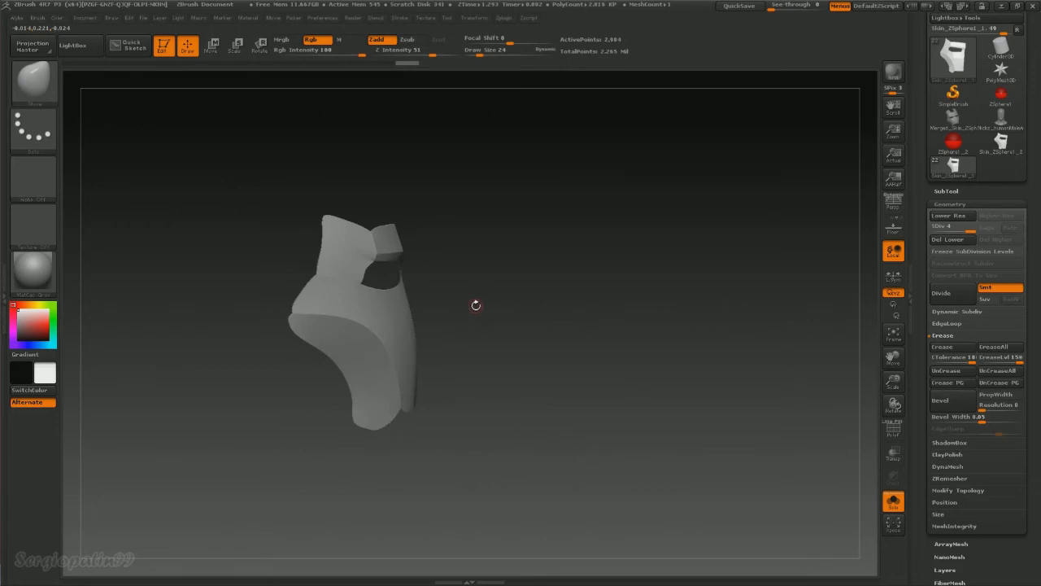
pyautogui.press('b')
pyautogui.press('c')
pyautogui.press('b')
pyautogui.press('b')
pyautogui.press('s')
pyautogui.press('t')
pyautogui.moveTo(378, 301)
pyautogui.mouseDown(button='right')
pyautogui.moveTo(481, 334)
pyautogui.moveTo(490, 311)
pyautogui.moveTo(471, 320)
pyautogui.moveTo(479, 309)
pyautogui.mouseUp(button='right')
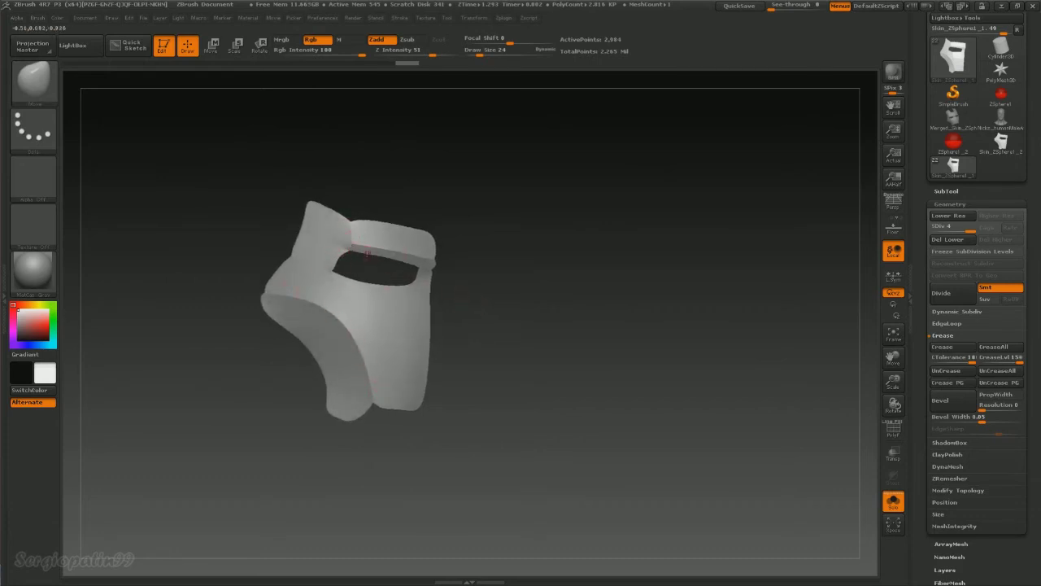
# Compare the base level against SDiv 4 smoothing, ending back at the faceted lowest level.
pyautogui.hotkey('shift', 'd')
pyautogui.hotkey('shift', 'd')
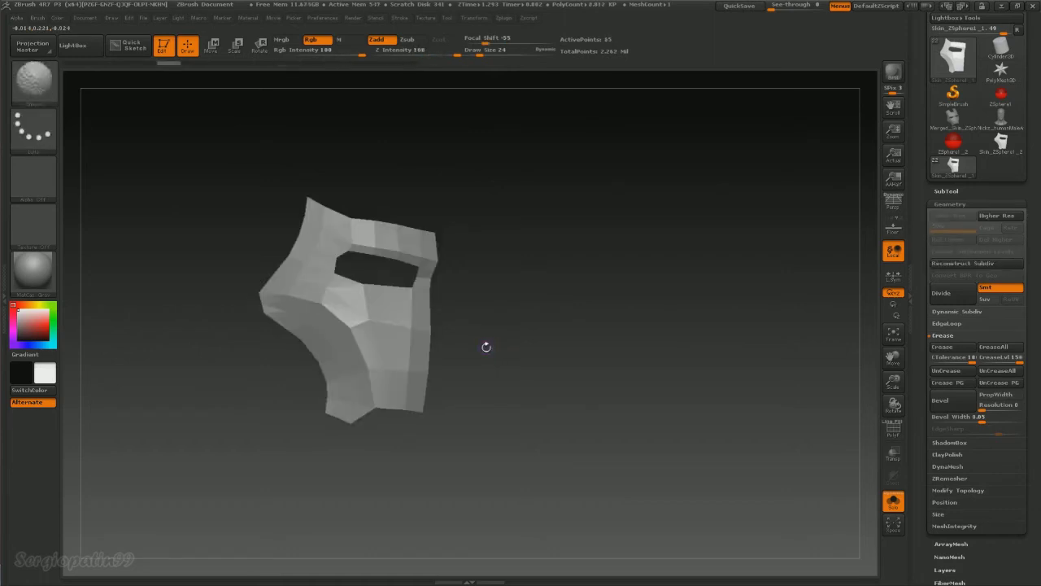
pyautogui.hotkey('shift', 'f')
pyautogui.hotkey('shift', 'f')
pyautogui.press('d')
pyautogui.keyDown('shift'); pyautogui.moveTo(484, 352); pyautogui.dragTo(487, 340); pyautogui.keyUp('shift')
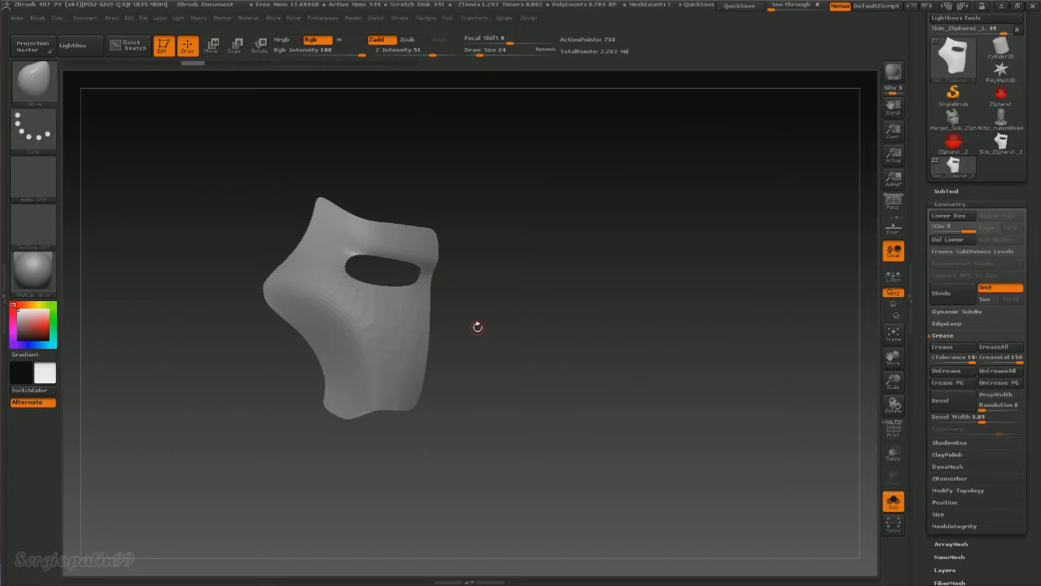
pyautogui.hotkey('ctrl', 'd')
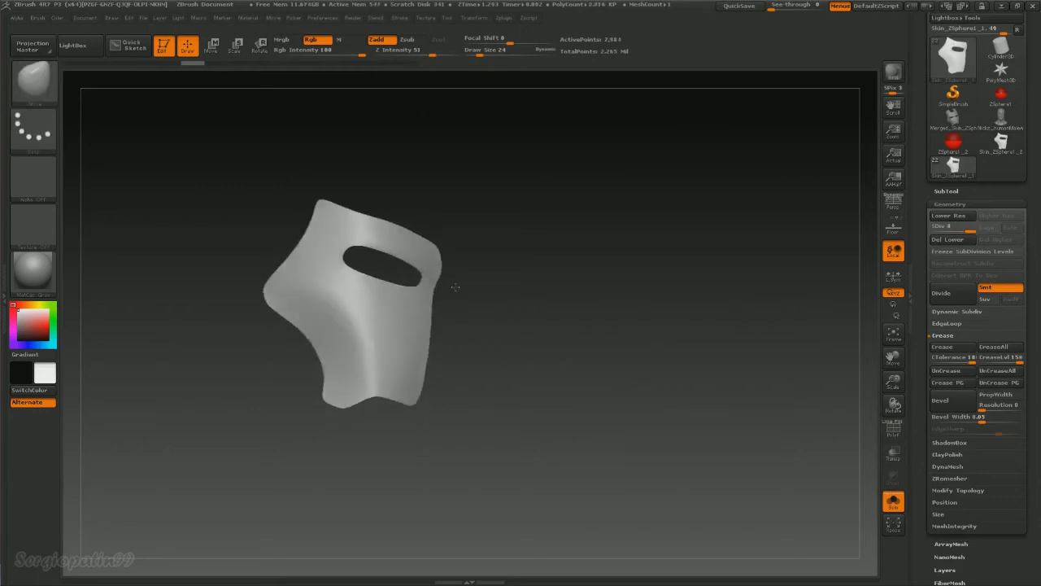
pyautogui.moveTo(462, 310); pyautogui.dragTo(443, 314)
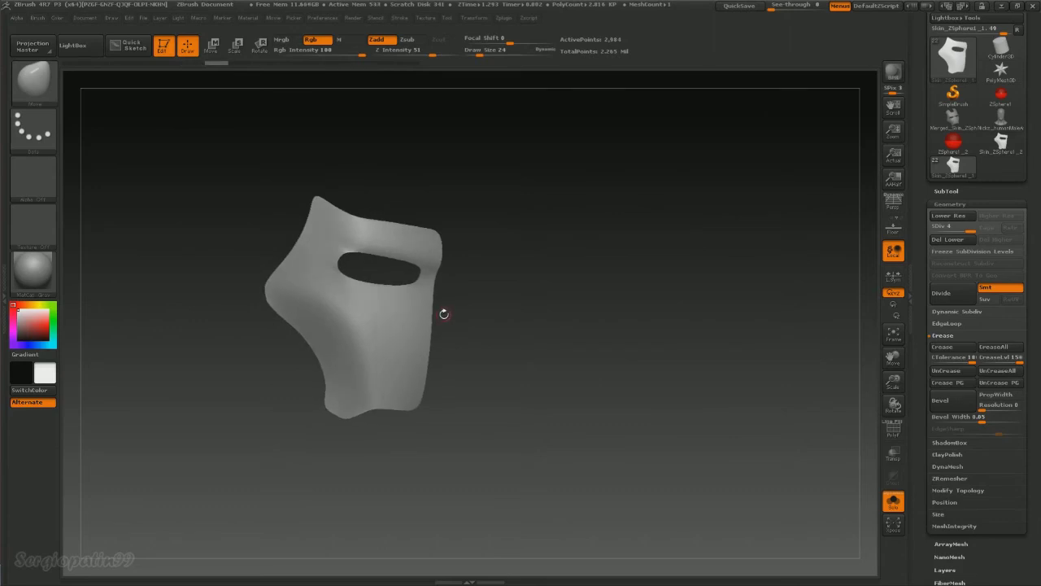
pyautogui.hotkey('shift', 'd')
pyautogui.hotkey('shift', 'd')
pyautogui.hotkey('shift', 'd')
pyautogui.moveTo(443, 314)
pyautogui.mouseDown()
pyautogui.moveTo(483, 346)
pyautogui.moveTo(483, 325)
pyautogui.moveTo(574, 296)
pyautogui.mouseUp()
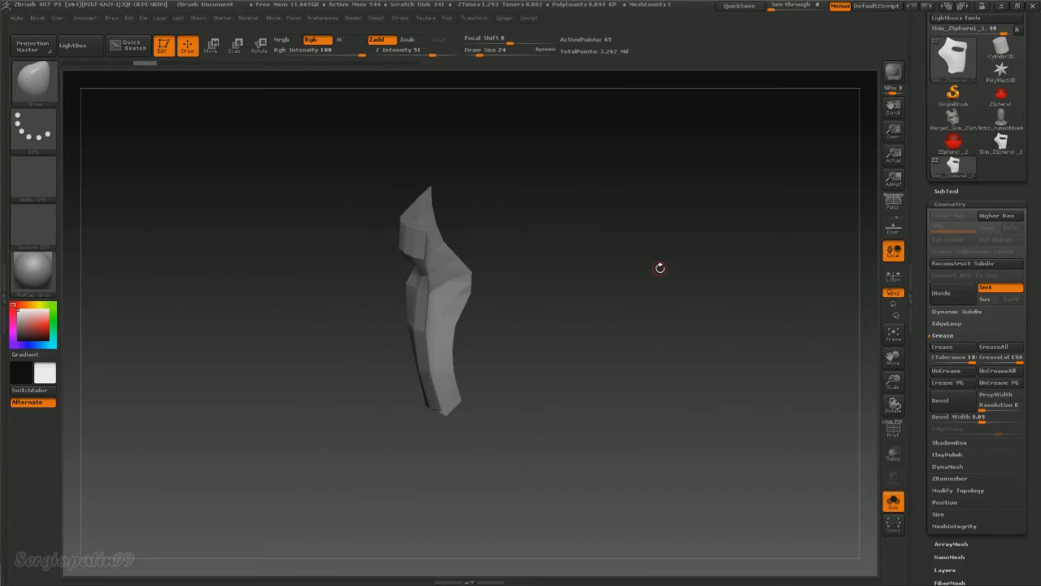
# Apply Panel Loops with Thickness 0.07942, Bevel 0 and Polish 0, then orbit the thickened mask.
pyautogui.click(958, 325)
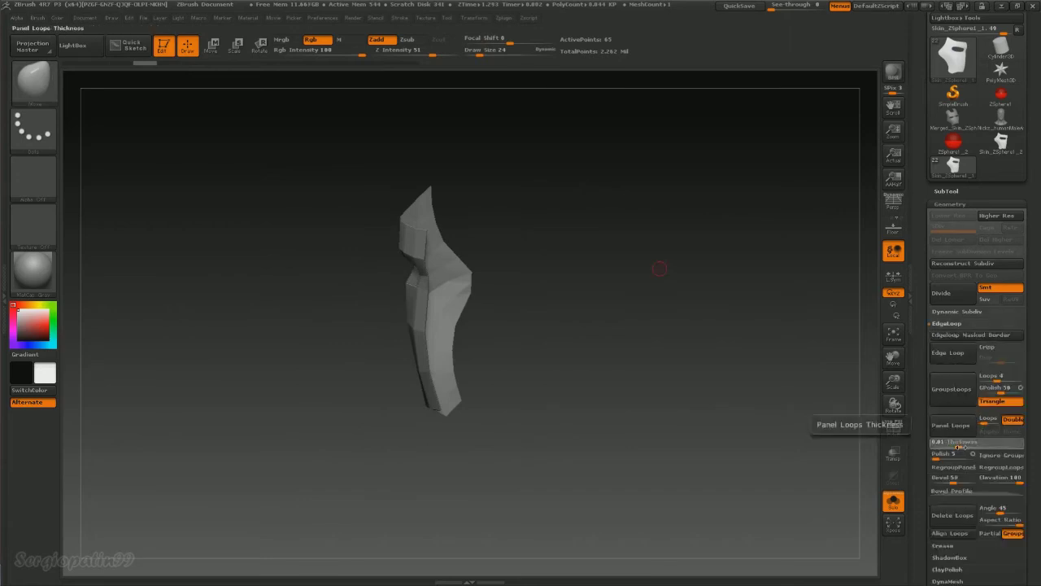
pyautogui.moveTo(961, 446); pyautogui.dragTo(976, 456)
pyautogui.click(980, 480)
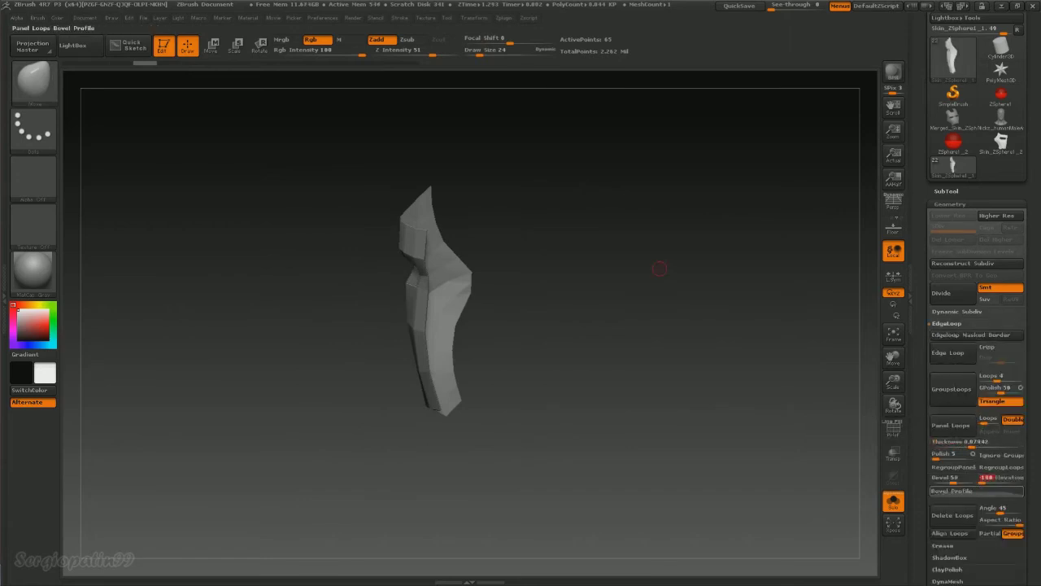
pyautogui.moveTo(954, 481); pyautogui.dragTo(934, 480)
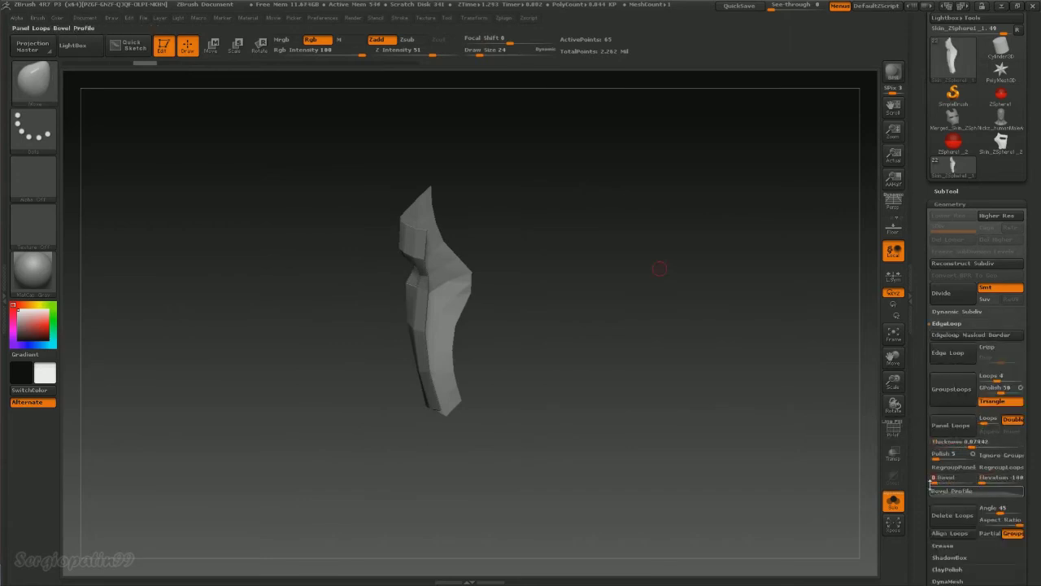
pyautogui.click(952, 425)
pyautogui.moveTo(667, 358)
pyautogui.mouseDown()
pyautogui.moveTo(603, 345)
pyautogui.moveTo(553, 361)
pyautogui.moveTo(489, 337)
pyautogui.moveTo(521, 326)
pyautogui.moveTo(564, 360)
pyautogui.moveTo(534, 363)
pyautogui.mouseUp()
pyautogui.press('b')
pyautogui.press('z')
pyautogui.press('m')
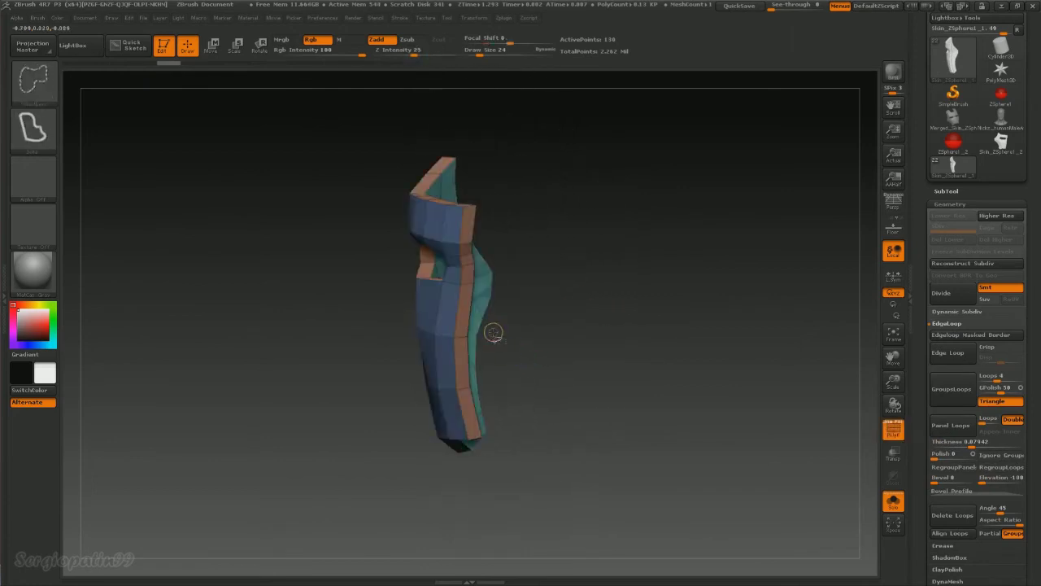
# Try hiding and isolating the thickened mask's teal and red polygroups, unhiding after each.
pyautogui.press('shift')
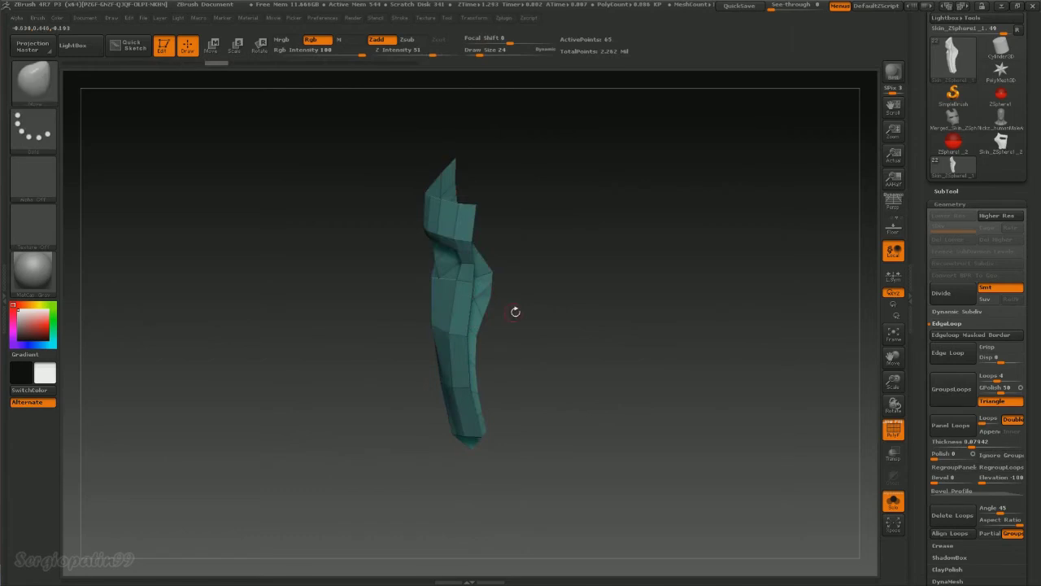
pyautogui.press('shift')
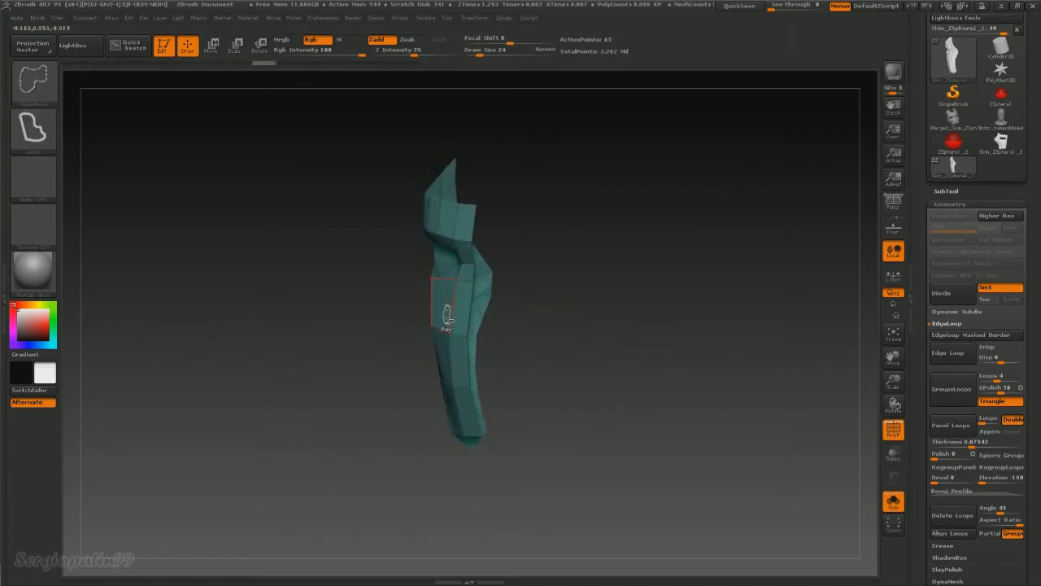
pyautogui.moveTo(455, 317); pyautogui.dragTo(453, 317, button='right')
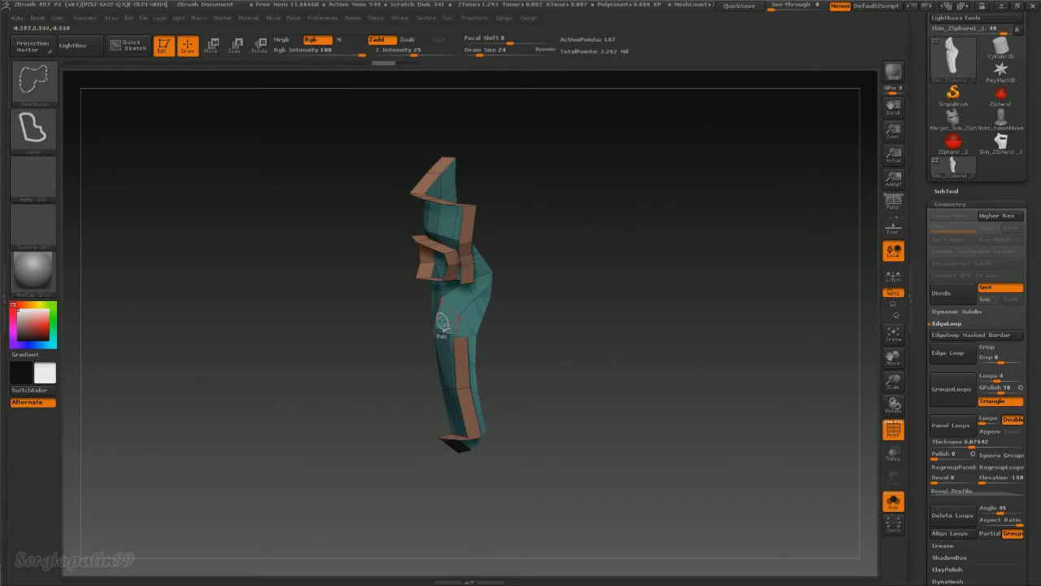
pyautogui.keyDown('ctrl'); pyautogui.keyDown('alt'); pyautogui.keyDown('shift'); pyautogui.click(443, 322); pyautogui.keyUp('shift'); pyautogui.keyUp('alt'); pyautogui.keyUp('ctrl')
pyautogui.moveTo(443, 341)
pyautogui.mouseDown(button='right')
pyautogui.moveTo(559, 317)
pyautogui.moveTo(529, 304)
pyautogui.moveTo(522, 285)
pyautogui.mouseUp(button='right')
pyautogui.keyDown('ctrl'); pyautogui.keyDown('shift'); pyautogui.click(559, 317); pyautogui.keyUp('shift'); pyautogui.keyUp('ctrl')
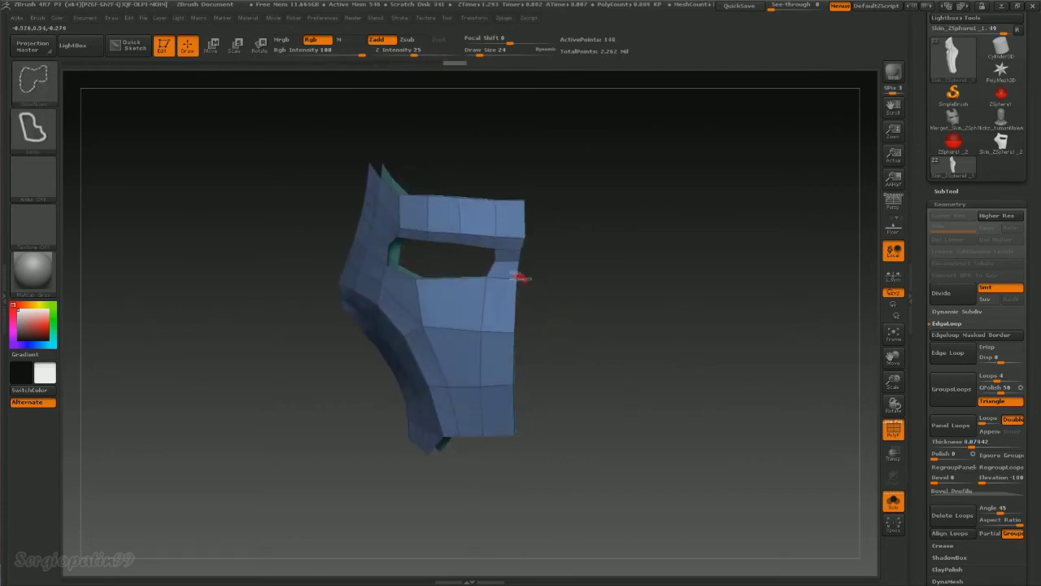
pyautogui.keyDown('ctrl'); pyautogui.keyDown('alt'); pyautogui.keyDown('shift'); pyautogui.click(527, 334); pyautogui.keyUp('shift'); pyautogui.keyUp('alt'); pyautogui.keyUp('ctrl')
pyautogui.keyDown('ctrl'); pyautogui.keyDown('shift'); pyautogui.click(569, 340); pyautogui.keyUp('shift'); pyautogui.keyUp('ctrl')
pyautogui.moveTo(483, 263)
pyautogui.mouseDown(button='right')
pyautogui.moveTo(560, 306)
pyautogui.moveTo(529, 304)
pyautogui.mouseUp(button='right')
pyautogui.keyDown('ctrl'); pyautogui.keyDown('shift'); pyautogui.click(530, 305); pyautogui.keyUp('shift'); pyautogui.keyUp('ctrl')
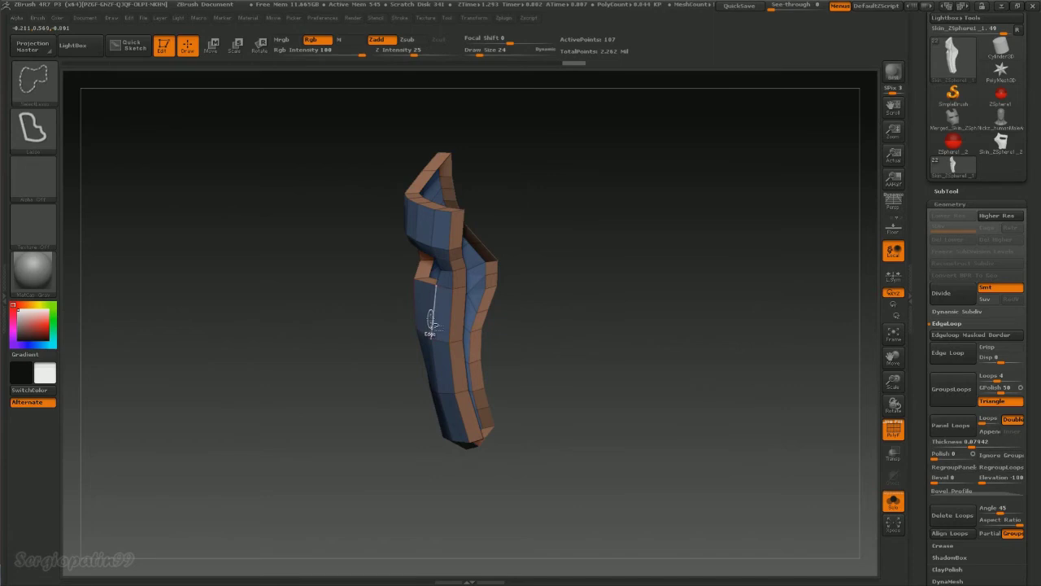
# Hide the blue face polygroup so only the orange rim remains, and expand the Crease settings.
pyautogui.keyDown('ctrl'); pyautogui.keyDown('alt'); pyautogui.keyDown('shift'); pyautogui.click(433, 327); pyautogui.keyUp('shift'); pyautogui.keyUp('alt'); pyautogui.keyUp('ctrl')
pyautogui.moveTo(426, 314); pyautogui.dragTo(558, 302, button='right')
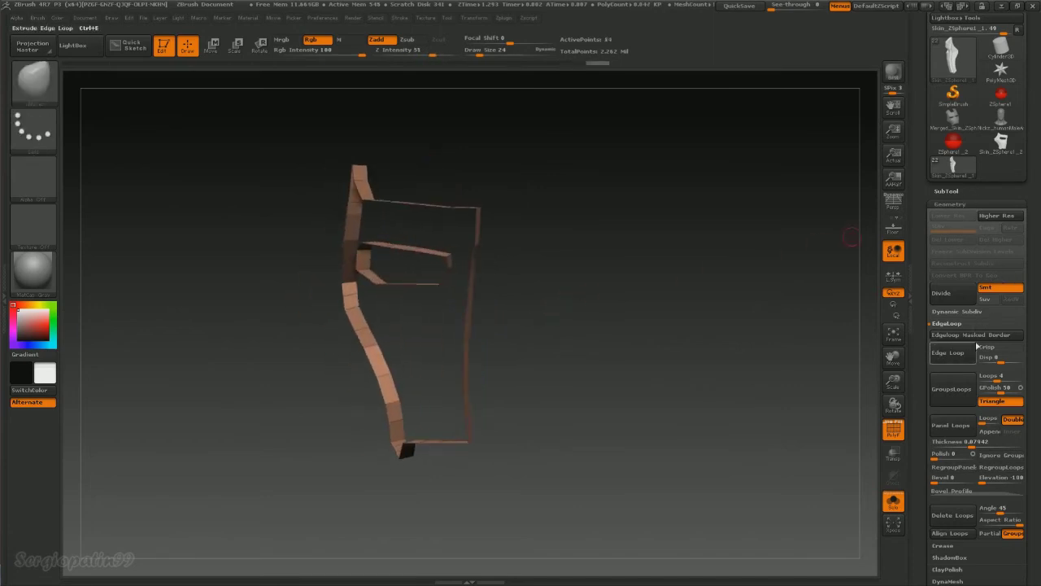
pyautogui.click(946, 323)
pyautogui.click(942, 335)
pyautogui.moveTo(585, 358); pyautogui.dragTo(521, 366)
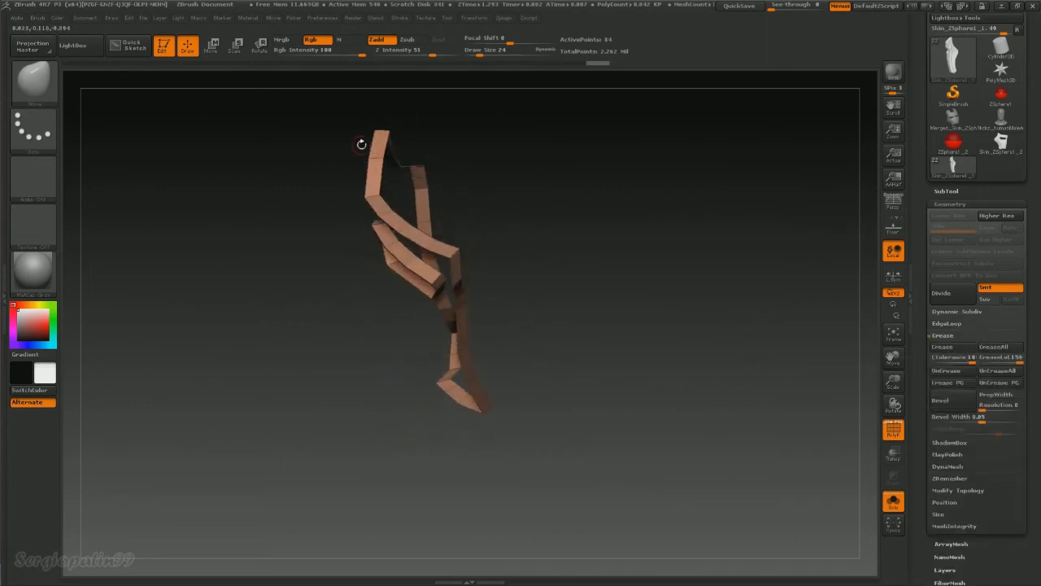
# Crease the faceplate's right and top border edges, unhiding the faceplate after each.
pyautogui.moveTo(490, 369)
pyautogui.mouseDown()
pyautogui.moveTo(524, 330)
pyautogui.moveTo(513, 246)
pyautogui.mouseUp()
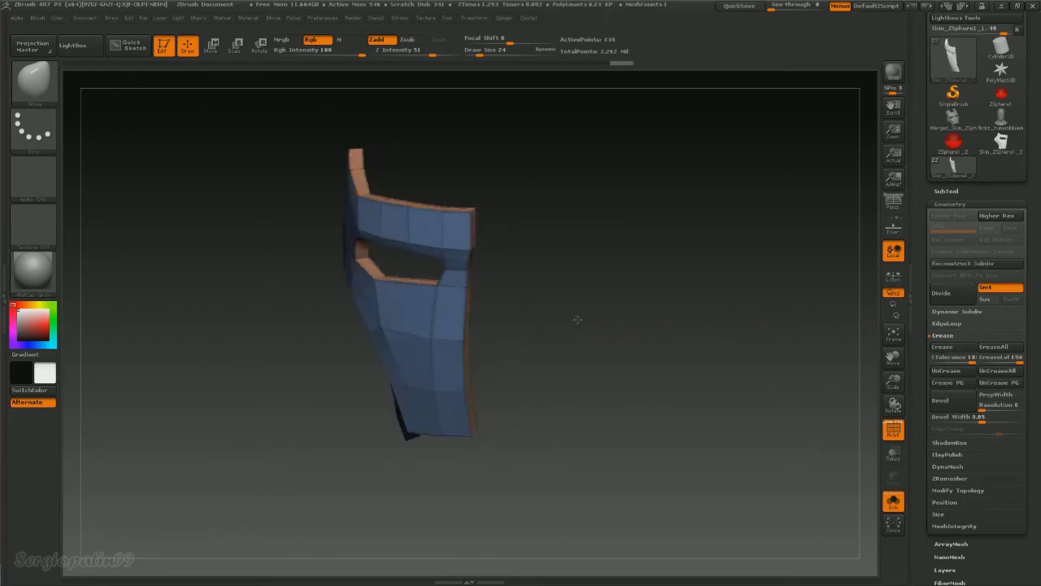
pyautogui.keyDown('ctrl'); pyautogui.keyDown('shift'); pyautogui.moveTo(485, 193); pyautogui.dragTo(512, 480); pyautogui.keyUp('shift'); pyautogui.keyUp('ctrl')
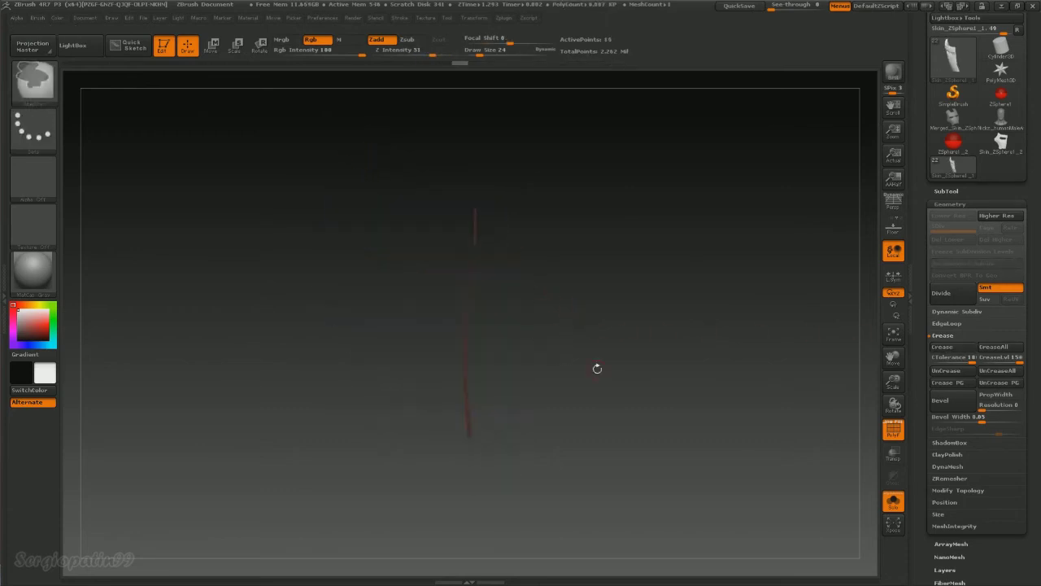
pyautogui.keyDown('ctrl'); pyautogui.keyDown('shift'); pyautogui.click(755, 330); pyautogui.keyUp('shift'); pyautogui.keyUp('ctrl')
pyautogui.keyDown('ctrl'); pyautogui.keyDown('shift'); pyautogui.click(583, 300); pyautogui.keyUp('shift'); pyautogui.keyUp('ctrl')
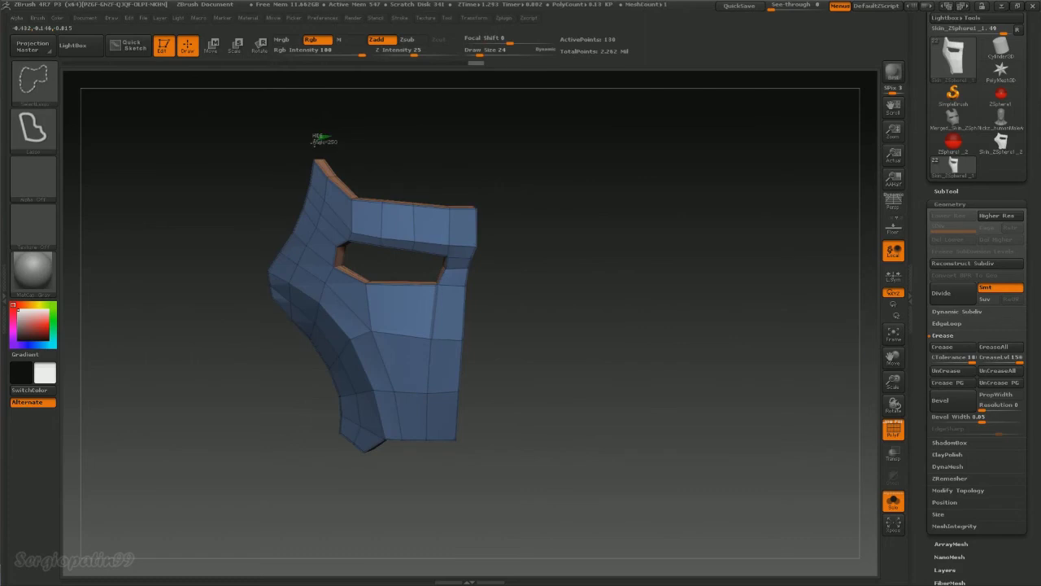
pyautogui.keyDown('ctrl'); pyautogui.keyDown('shift'); pyautogui.moveTo(322, 140); pyautogui.dragTo(332, 140); pyautogui.keyUp('shift'); pyautogui.keyUp('ctrl')
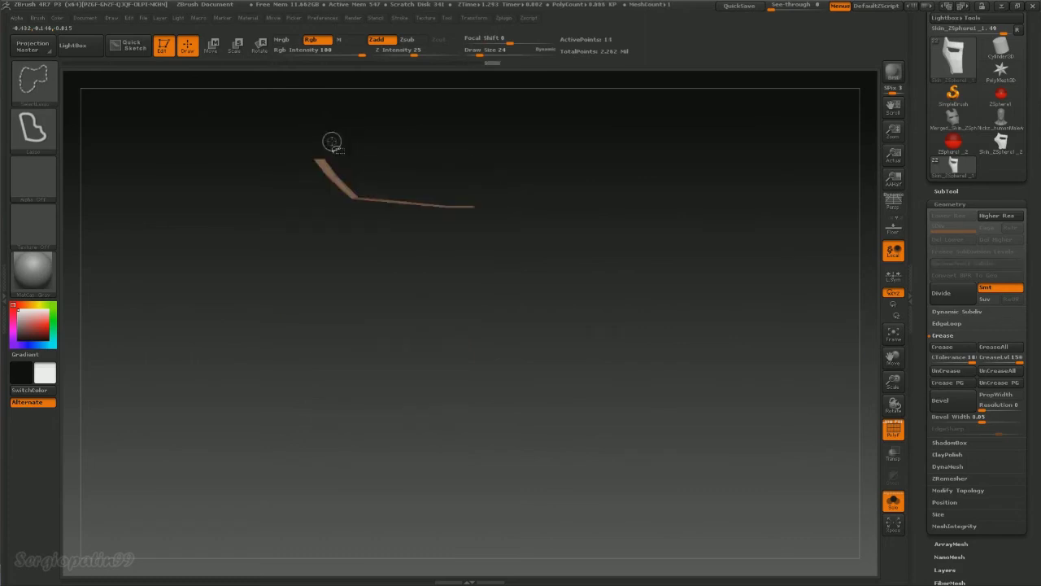
pyautogui.click(950, 348)
pyautogui.keyDown('ctrl'); pyautogui.keyDown('shift'); pyautogui.click(727, 318); pyautogui.keyUp('shift'); pyautogui.keyUp('ctrl')
# Isolate lower-left and lower edge pieces, then crease the faceplate's left side edge.
pyautogui.moveTo(727, 318); pyautogui.dragTo(430, 259)
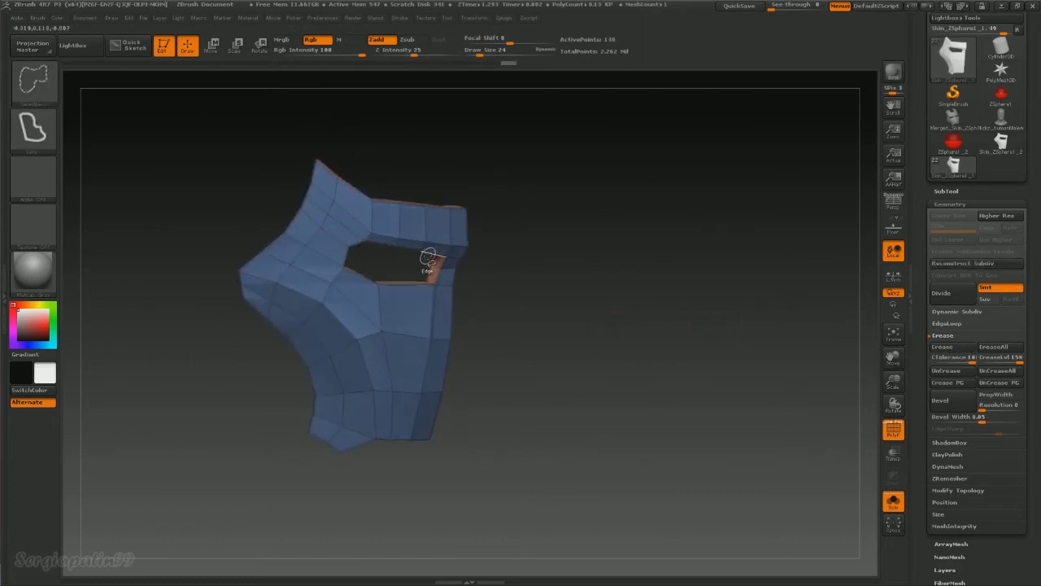
pyautogui.keyDown('ctrl'); pyautogui.keyDown('shift'); pyautogui.moveTo(254, 205); pyautogui.dragTo(332, 153); pyautogui.keyUp('shift'); pyautogui.keyUp('ctrl')
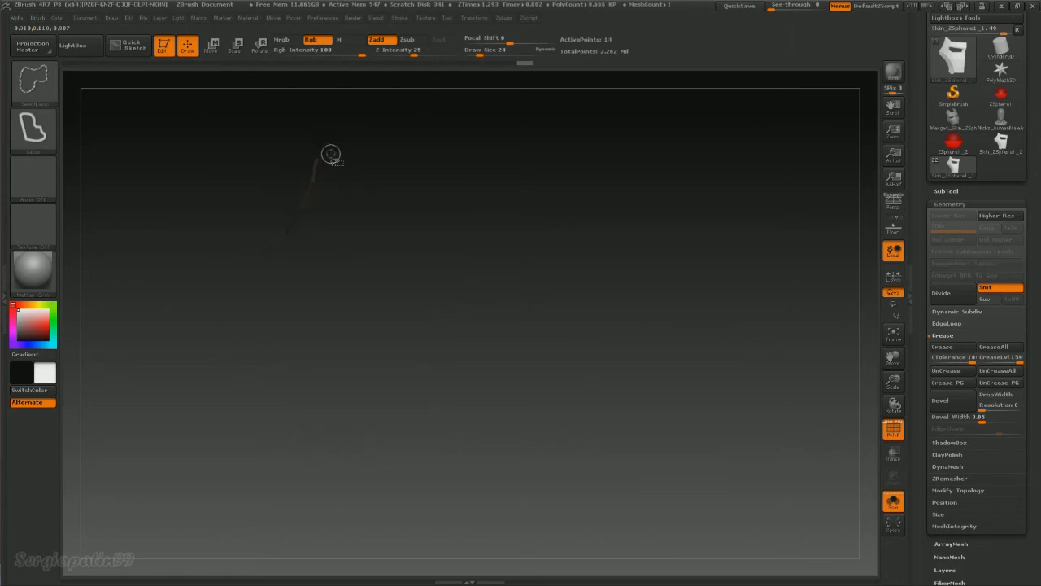
pyautogui.keyDown('ctrl'); pyautogui.keyDown('shift'); pyautogui.click(331, 153); pyautogui.keyUp('shift'); pyautogui.keyUp('ctrl')
pyautogui.keyDown('ctrl'); pyautogui.keyDown('shift'); pyautogui.moveTo(237, 249); pyautogui.dragTo(240, 246); pyautogui.keyUp('shift'); pyautogui.keyUp('ctrl')
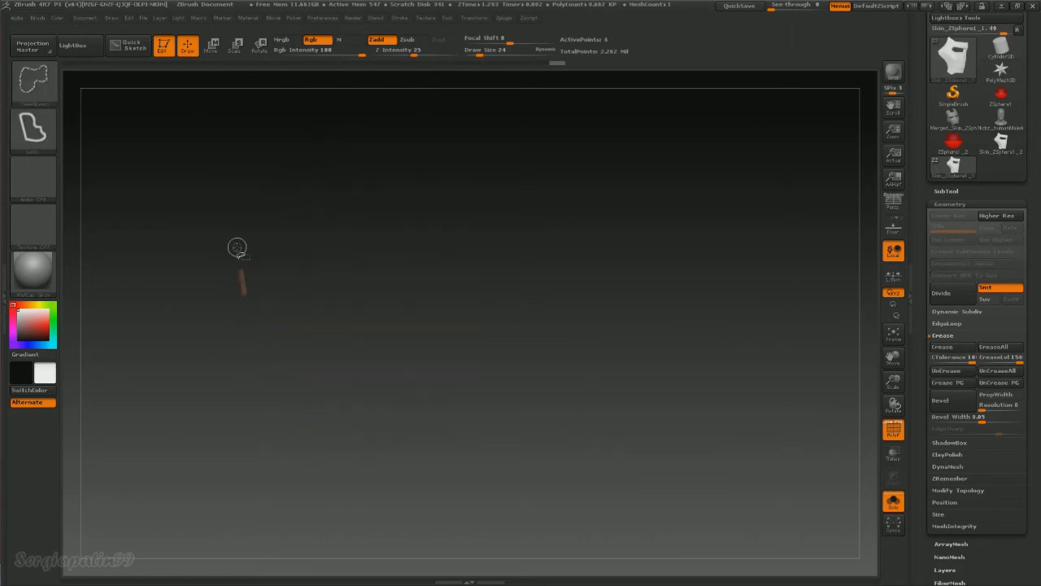
pyautogui.keyDown('ctrl'); pyautogui.keyDown('shift'); pyautogui.click(239, 248); pyautogui.keyUp('shift'); pyautogui.keyUp('ctrl')
pyautogui.moveTo(236, 307)
pyautogui.keyDown('ctrl'); pyautogui.keyDown('shift'); pyautogui.mouseDown()
pyautogui.moveTo(327, 407)
pyautogui.moveTo(235, 300)
pyautogui.mouseUp(); pyautogui.keyUp('shift'); pyautogui.keyUp('ctrl')
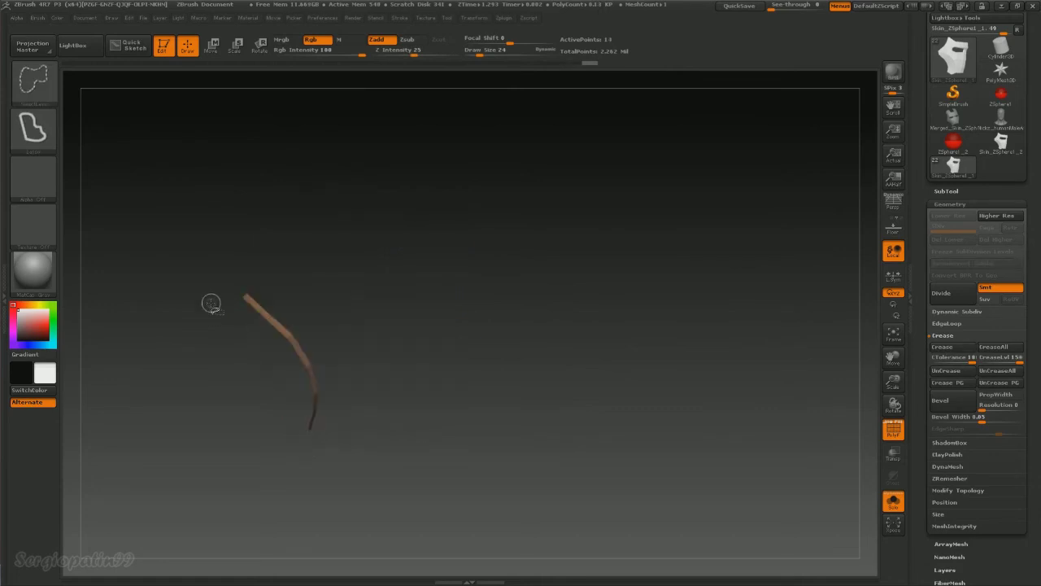
pyautogui.keyDown('ctrl'); pyautogui.keyDown('shift'); pyautogui.click(209, 310); pyautogui.keyUp('shift'); pyautogui.keyUp('ctrl')
pyautogui.keyDown('ctrl'); pyautogui.keyDown('shift'); pyautogui.moveTo(310, 461); pyautogui.dragTo(279, 421); pyautogui.keyUp('shift'); pyautogui.keyUp('ctrl')
pyautogui.keyDown('ctrl'); pyautogui.keyDown('shift'); pyautogui.click(708, 399); pyautogui.keyUp('shift'); pyautogui.keyUp('ctrl')
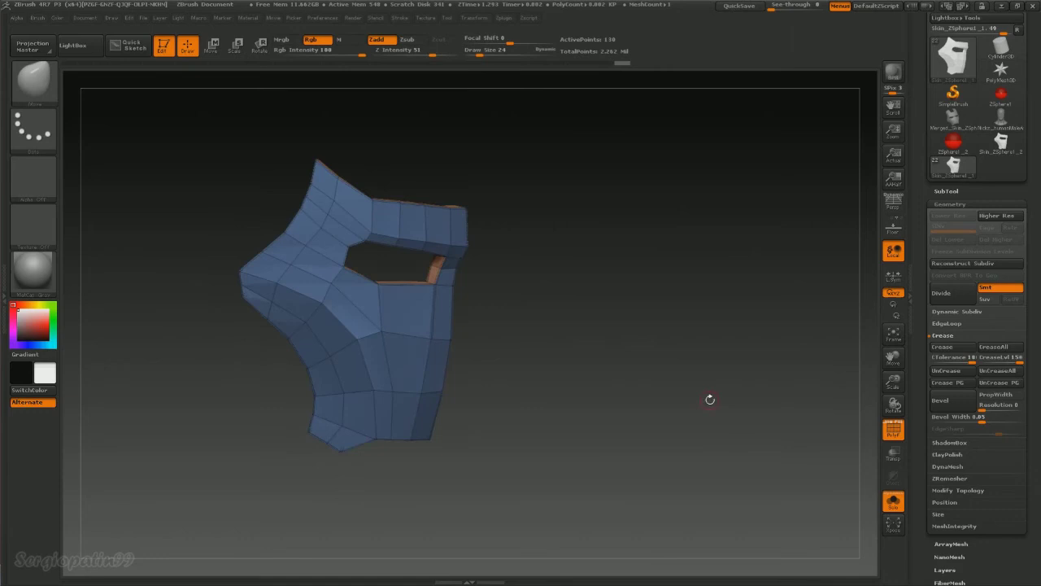
pyautogui.moveTo(455, 432)
pyautogui.keyDown('ctrl'); pyautogui.keyDown('shift'); pyautogui.mouseDown()
pyautogui.moveTo(361, 424)
pyautogui.moveTo(456, 444)
pyautogui.mouseUp(); pyautogui.keyUp('shift'); pyautogui.keyUp('ctrl')
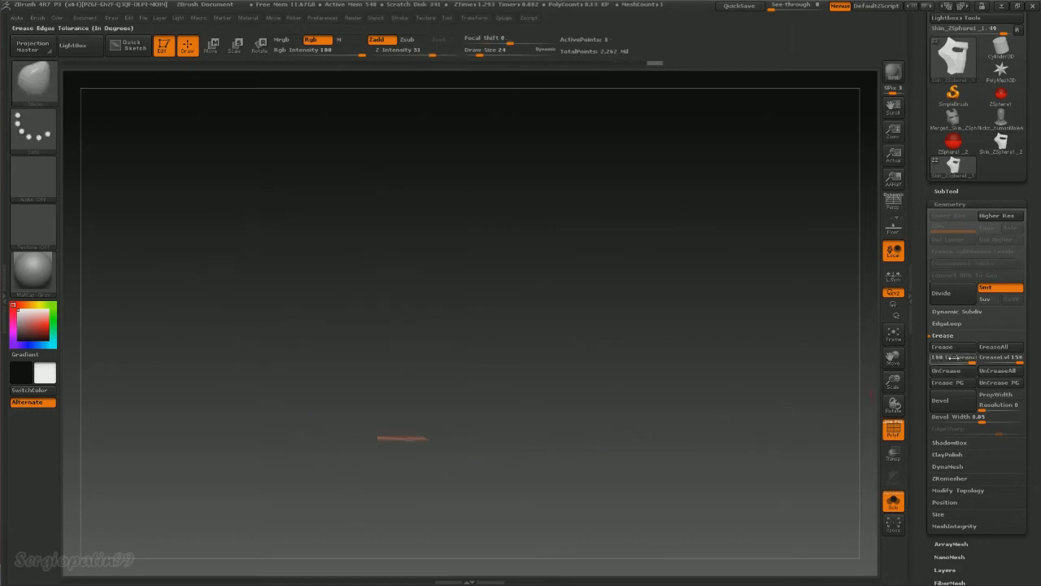
pyautogui.keyDown('ctrl'); pyautogui.keyDown('shift'); pyautogui.click(827, 340); pyautogui.keyUp('shift'); pyautogui.keyUp('ctrl')
pyautogui.moveTo(515, 380); pyautogui.dragTo(498, 366)
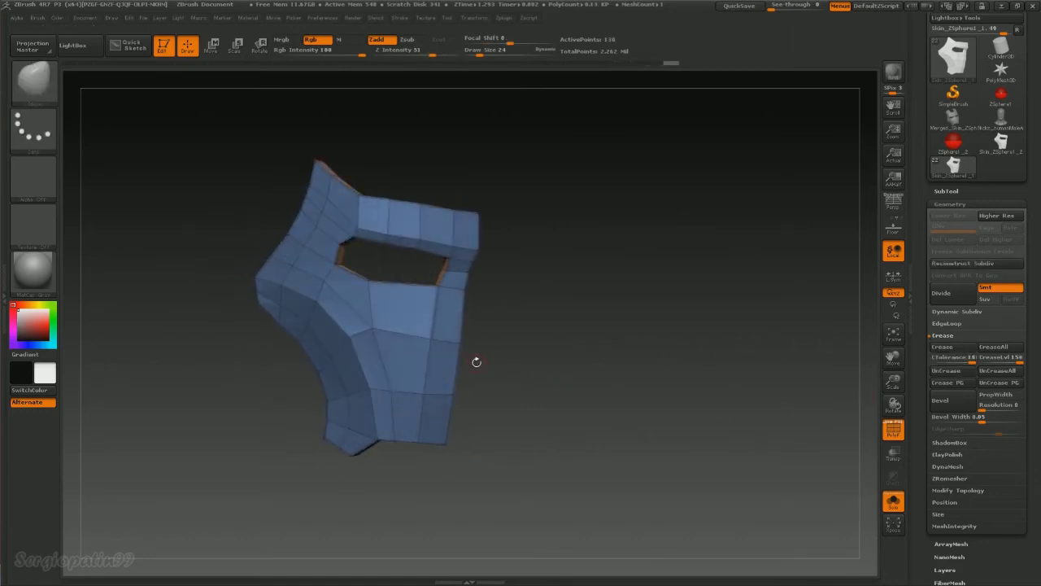
pyautogui.moveTo(239, 282)
pyautogui.keyDown('ctrl'); pyautogui.keyDown('shift'); pyautogui.mouseDown()
pyautogui.moveTo(333, 301)
pyautogui.moveTo(239, 391)
pyautogui.moveTo(314, 274)
pyautogui.moveTo(481, 285)
pyautogui.moveTo(540, 355)
pyautogui.moveTo(506, 360)
pyautogui.moveTo(609, 333)
pyautogui.moveTo(571, 339)
pyautogui.moveTo(597, 333)
pyautogui.mouseUp(); pyautogui.keyUp('shift'); pyautogui.keyUp('ctrl')
pyautogui.click(942, 348)
# Hide the orange inner faces, isolate the strip above the eye opening, then unhide everything and orbit.
pyautogui.moveTo(679, 344)
pyautogui.mouseDown()
pyautogui.moveTo(585, 344)
pyautogui.moveTo(517, 276)
pyautogui.moveTo(463, 192)
pyautogui.mouseUp()
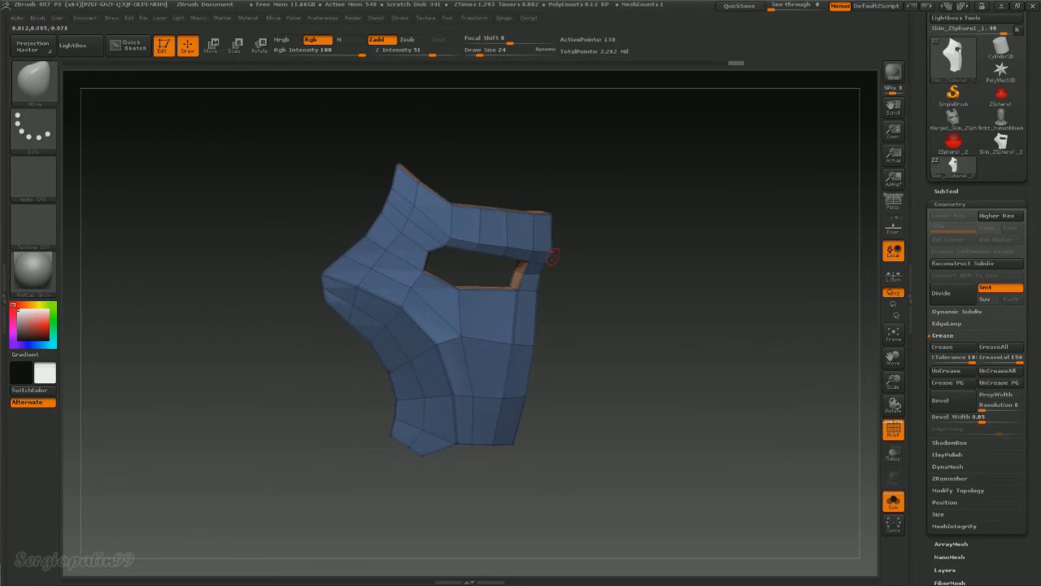
pyautogui.click(962, 263)
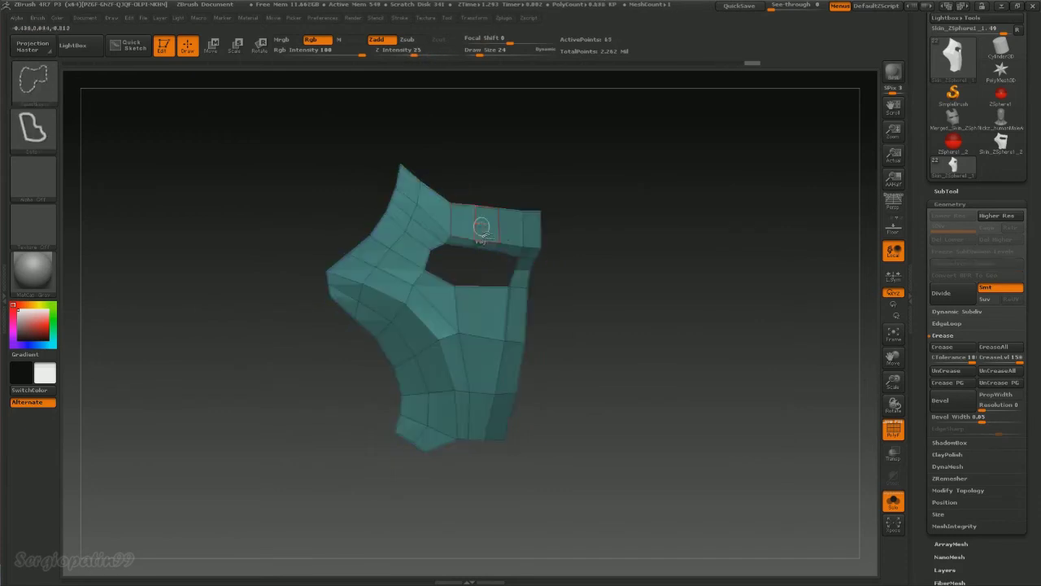
pyautogui.hotkey('ctrl', 'z')
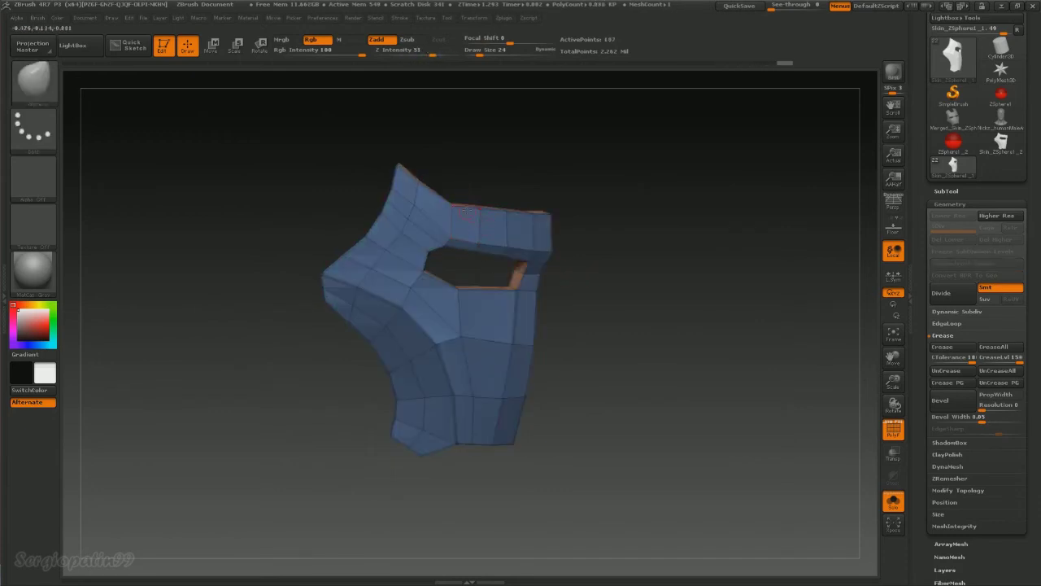
pyautogui.moveTo(465, 214); pyautogui.dragTo(541, 251)
pyautogui.keyDown('ctrl'); pyautogui.keyDown('shift'); pyautogui.click(512, 200); pyautogui.keyUp('shift'); pyautogui.keyUp('ctrl')
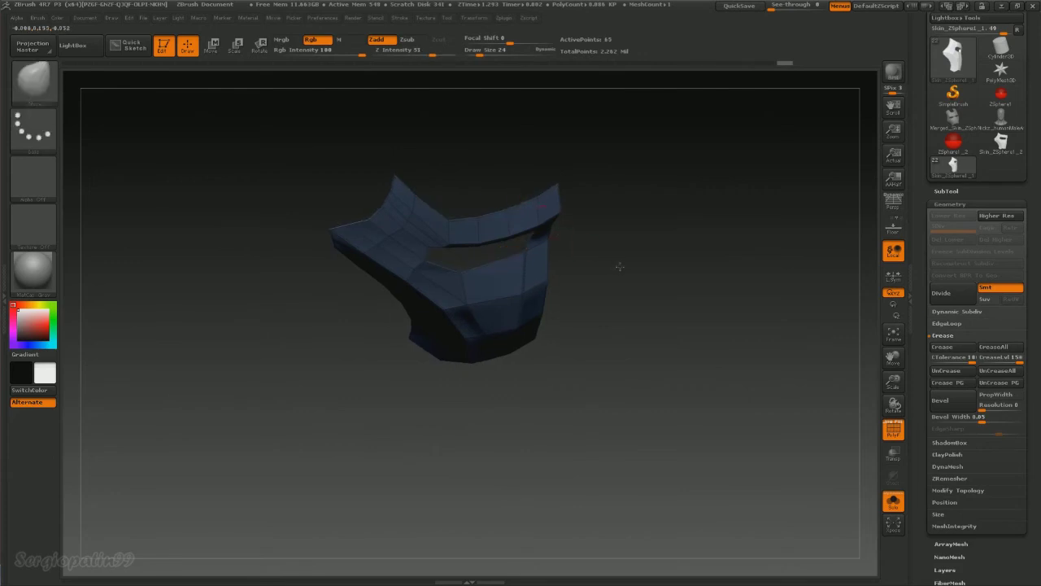
pyautogui.moveTo(616, 263); pyautogui.dragTo(439, 191)
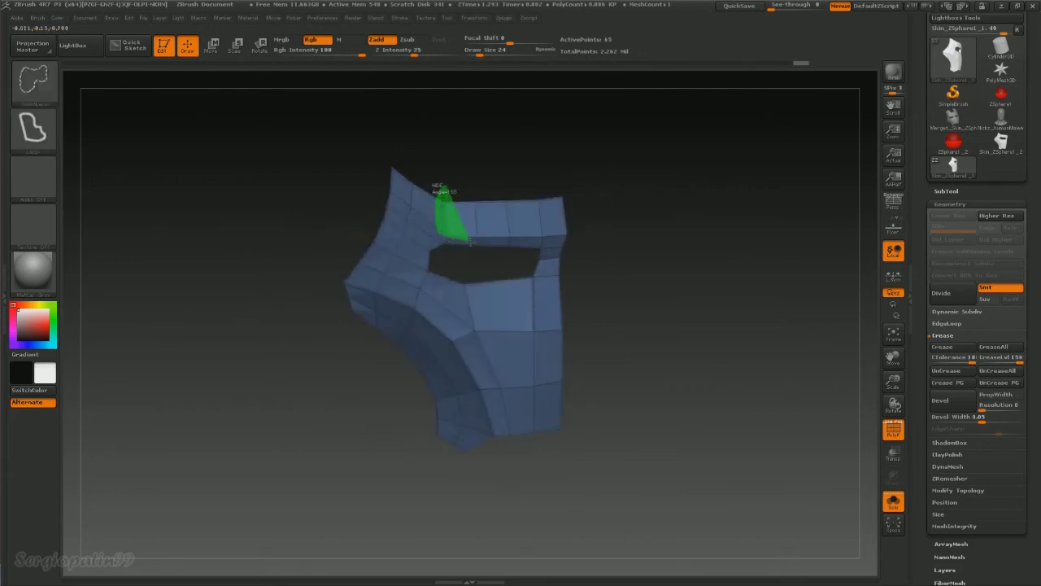
pyautogui.keyDown('ctrl'); pyautogui.keyDown('shift'); pyautogui.moveTo(518, 240); pyautogui.dragTo(597, 213); pyautogui.keyUp('shift'); pyautogui.keyUp('ctrl')
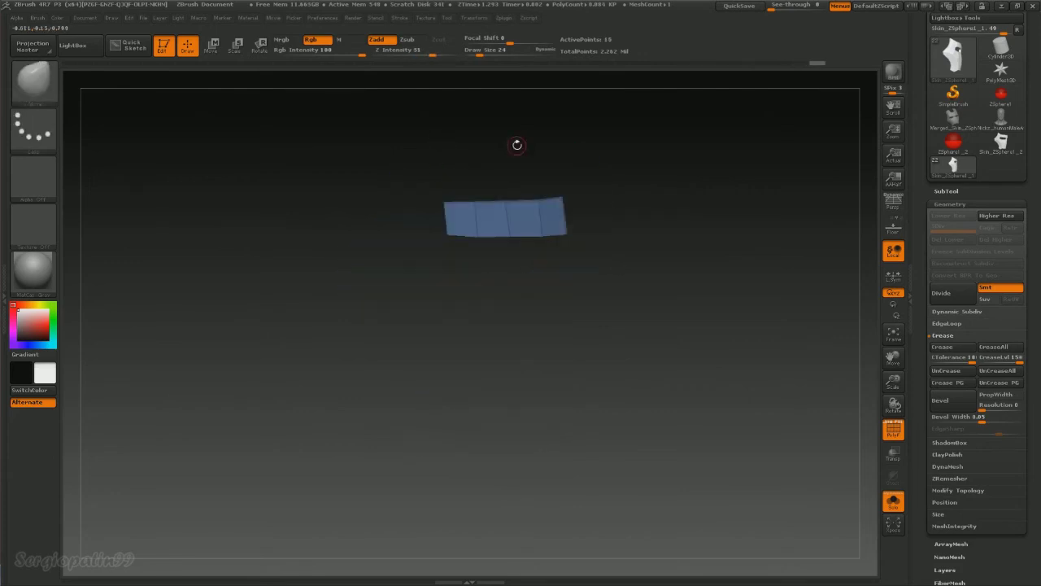
pyautogui.keyDown('ctrl'); pyautogui.keyDown('shift'); pyautogui.click(859, 344); pyautogui.keyUp('shift'); pyautogui.keyUp('ctrl')
pyautogui.moveTo(859, 344); pyautogui.dragTo(683, 321)
pyautogui.moveTo(576, 321)
pyautogui.mouseDown()
pyautogui.moveTo(595, 295)
pyautogui.moveTo(594, 309)
pyautogui.moveTo(587, 293)
pyautogui.mouseUp()
# Preview one subdivision level, then return to the base level with the polygroup wireframe shown.
pyautogui.hotkey('ctrl', 'd')
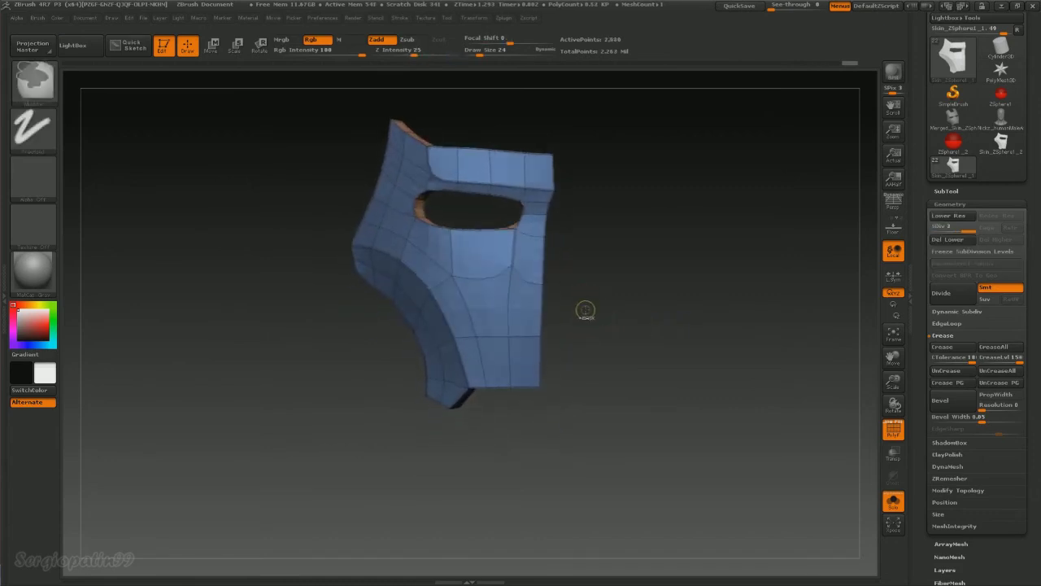
pyautogui.hotkey('shift', 'f')
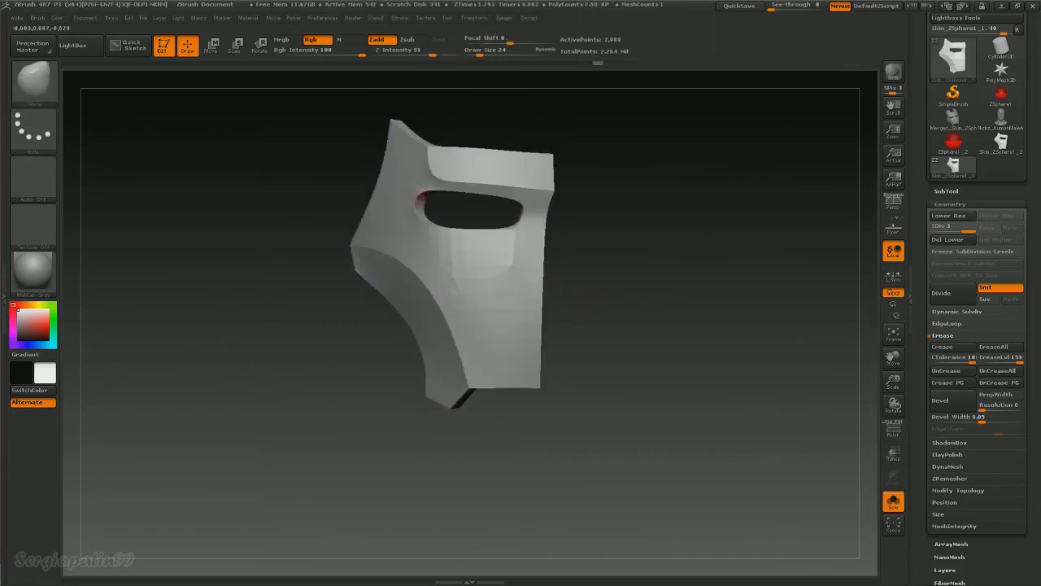
pyautogui.hotkey('shift', 'd')
pyautogui.hotkey('shift', 'd')
pyautogui.hotkey('shift', 'f')
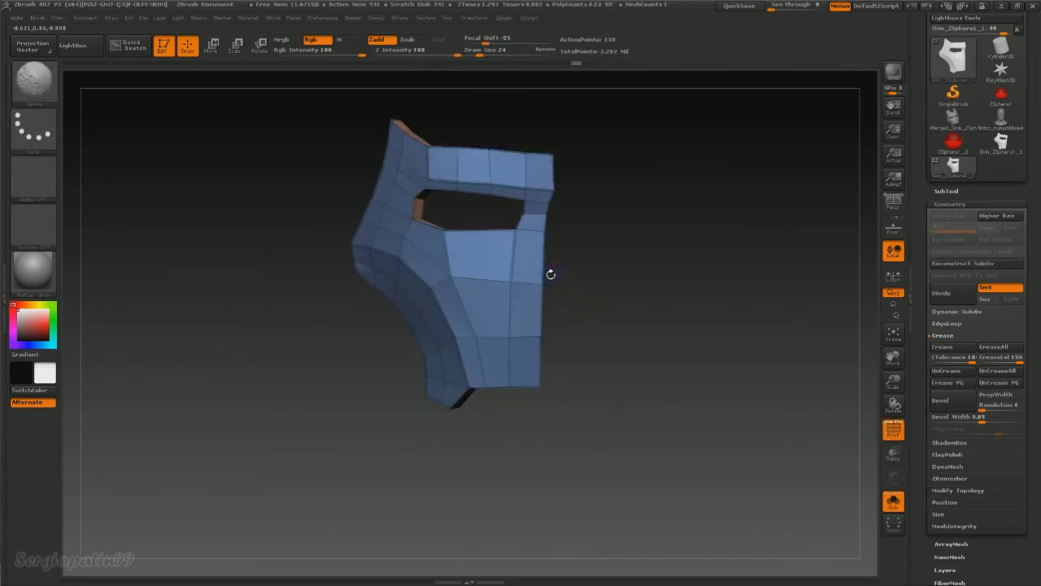
pyautogui.moveTo(573, 252)
pyautogui.mouseDown()
pyautogui.moveTo(439, 202)
pyautogui.moveTo(455, 203)
pyautogui.mouseUp()
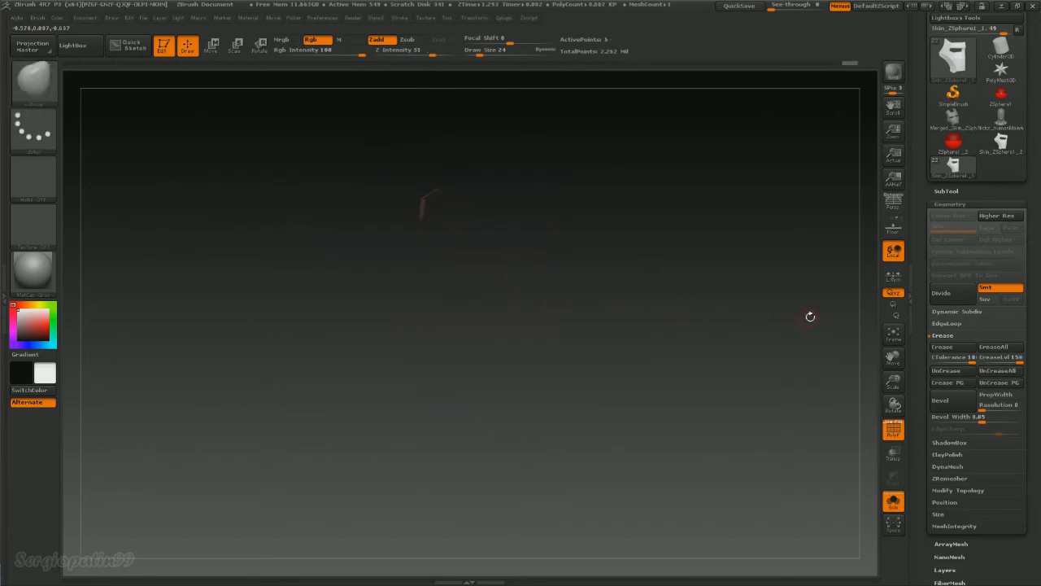
# Crease the isolated edge and small polygroup beside the eye opening, unhiding after each.
pyautogui.click(959, 346)
pyautogui.keyDown('ctrl'); pyautogui.keyDown('shift'); pyautogui.click(744, 307); pyautogui.keyUp('shift'); pyautogui.keyUp('ctrl')
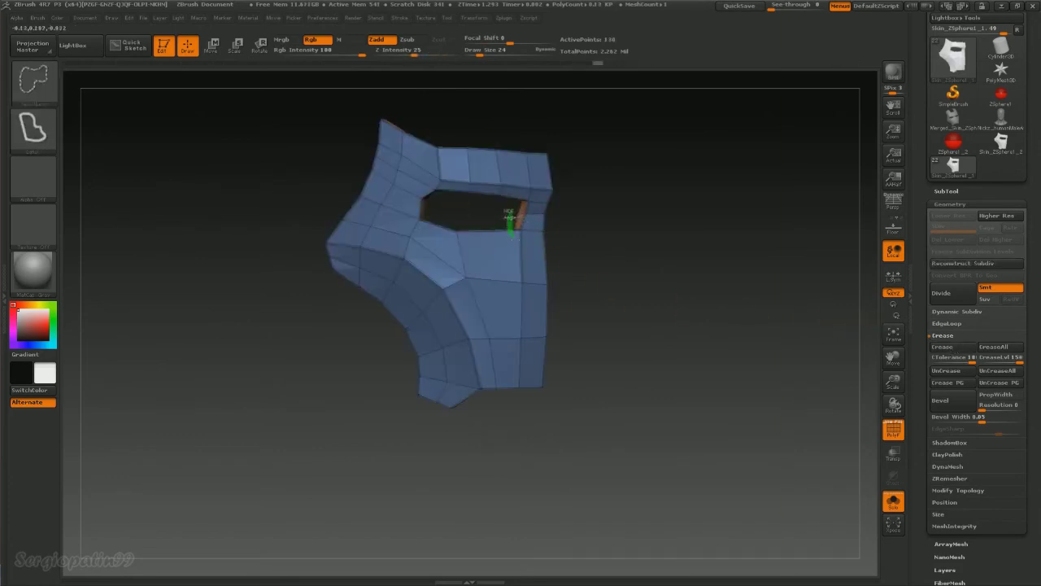
pyautogui.keyDown('ctrl'); pyautogui.keyDown('shift'); pyautogui.click(518, 213); pyautogui.keyUp('shift'); pyautogui.keyUp('ctrl')
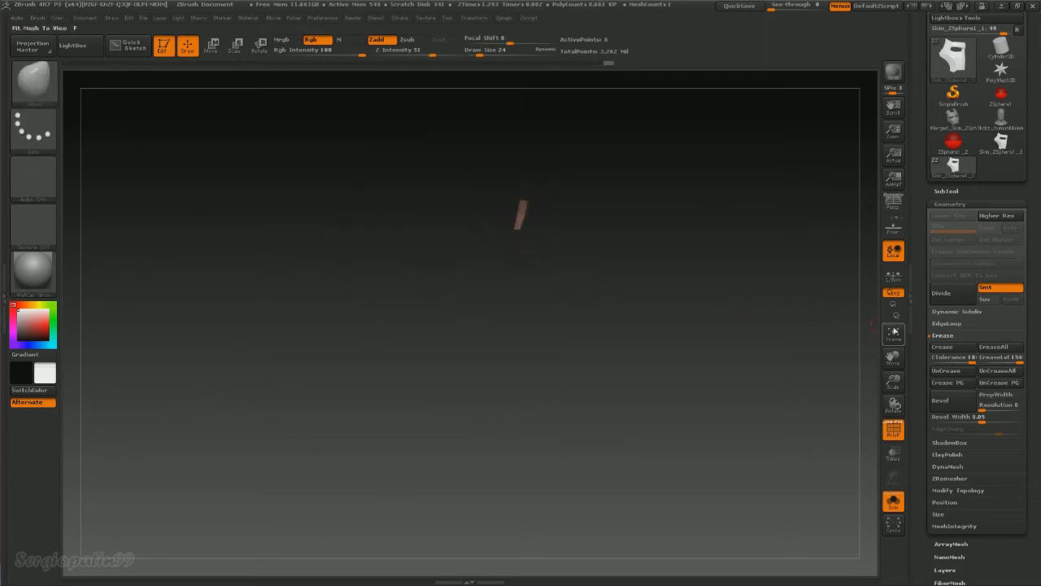
pyautogui.click(950, 348)
pyautogui.keyDown('ctrl'); pyautogui.keyDown('shift'); pyautogui.click(633, 293); pyautogui.keyUp('shift'); pyautogui.keyUp('ctrl')
pyautogui.hotkey('ctrl', 'shift')
pyautogui.keyDown('ctrl'); pyautogui.keyDown('shift'); pyautogui.click(444, 222); pyautogui.keyUp('shift'); pyautogui.keyUp('ctrl')
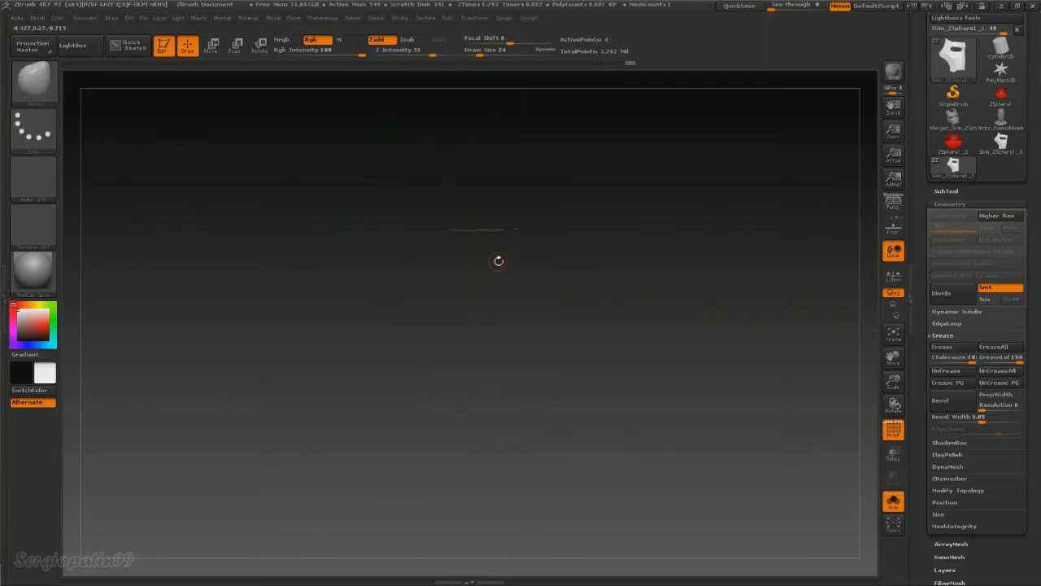
pyautogui.keyDown('ctrl'); pyautogui.keyDown('shift'); pyautogui.click(498, 261); pyautogui.keyUp('shift'); pyautogui.keyUp('ctrl')
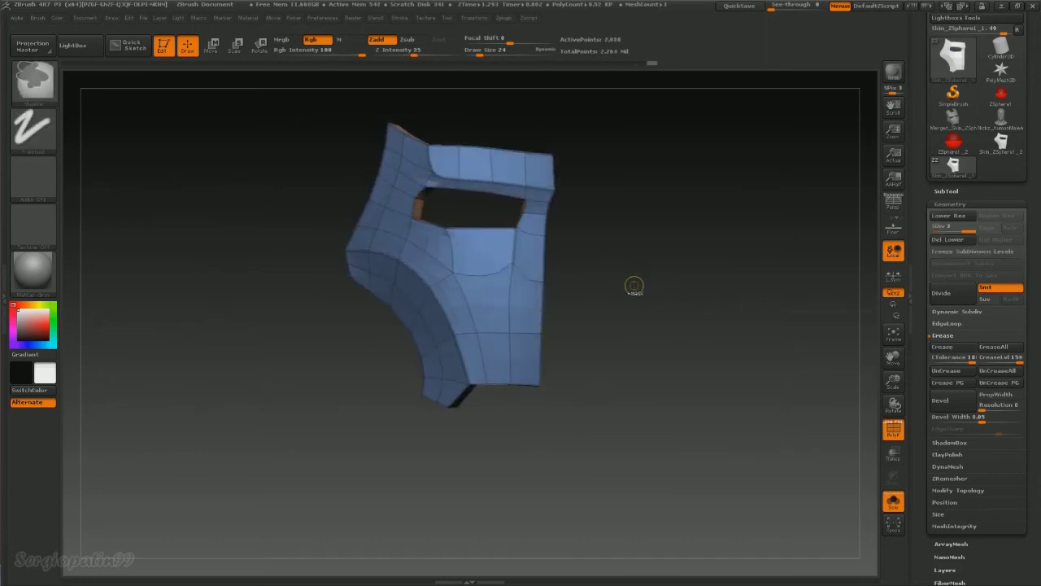
# Subdivide the faceplate again and zoom in to check the smoothed eye-opening corner.
pyautogui.hotkey('shift', 'f')
pyautogui.hotkey('shift', 'd')
pyautogui.hotkey('shift', 'd')
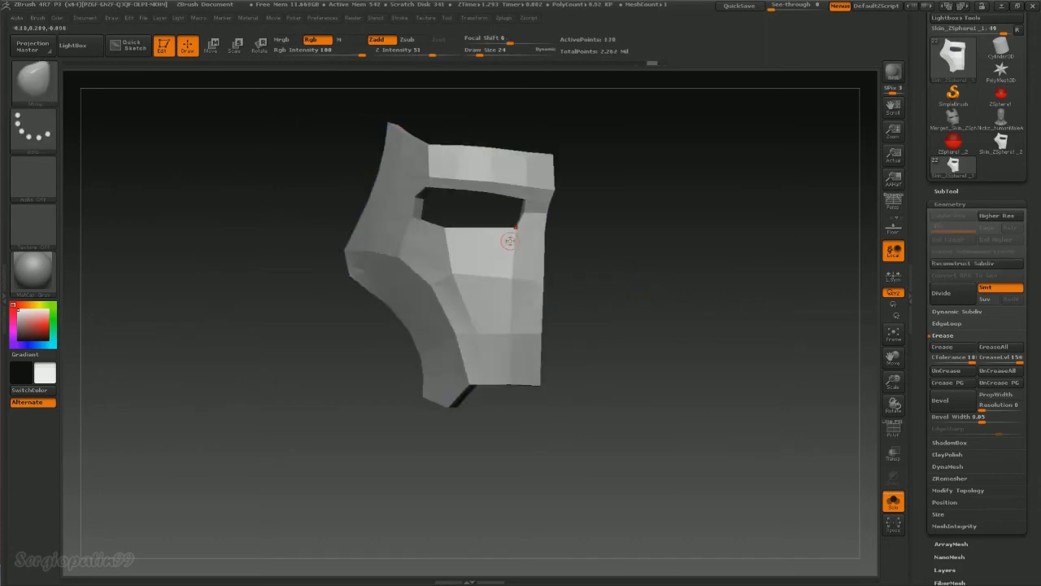
pyautogui.press('d')
pyautogui.press('b')
pyautogui.press('s')
pyautogui.press('t')
pyautogui.moveTo(575, 298)
pyautogui.mouseDown()
pyautogui.moveTo(607, 300)
pyautogui.moveTo(586, 309)
pyautogui.moveTo(461, 236)
pyautogui.mouseUp()
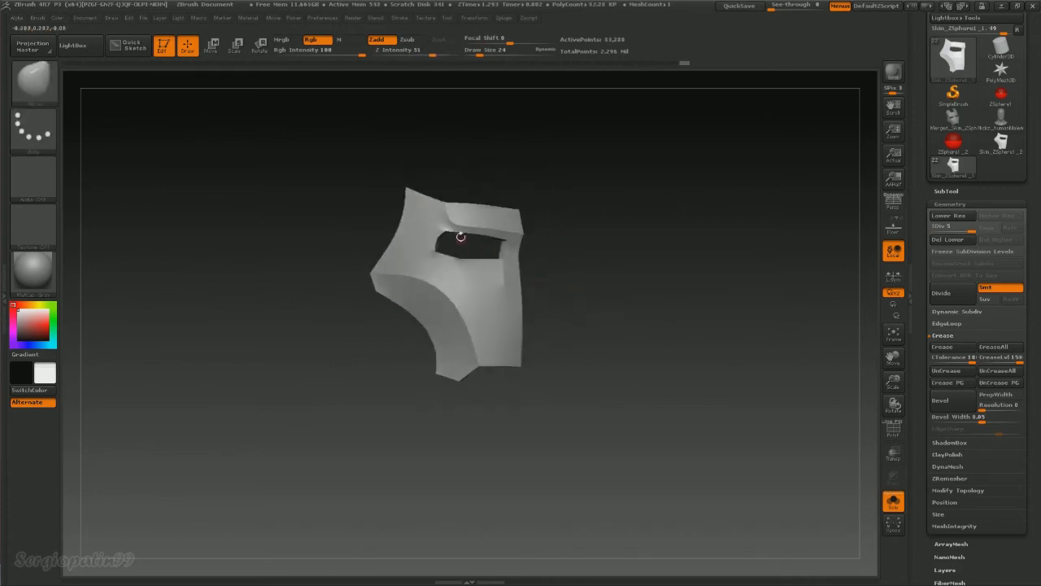
pyautogui.keyDown('ctrl'); pyautogui.moveTo(448, 221); pyautogui.dragTo(431, 217, button='right'); pyautogui.keyUp('ctrl')
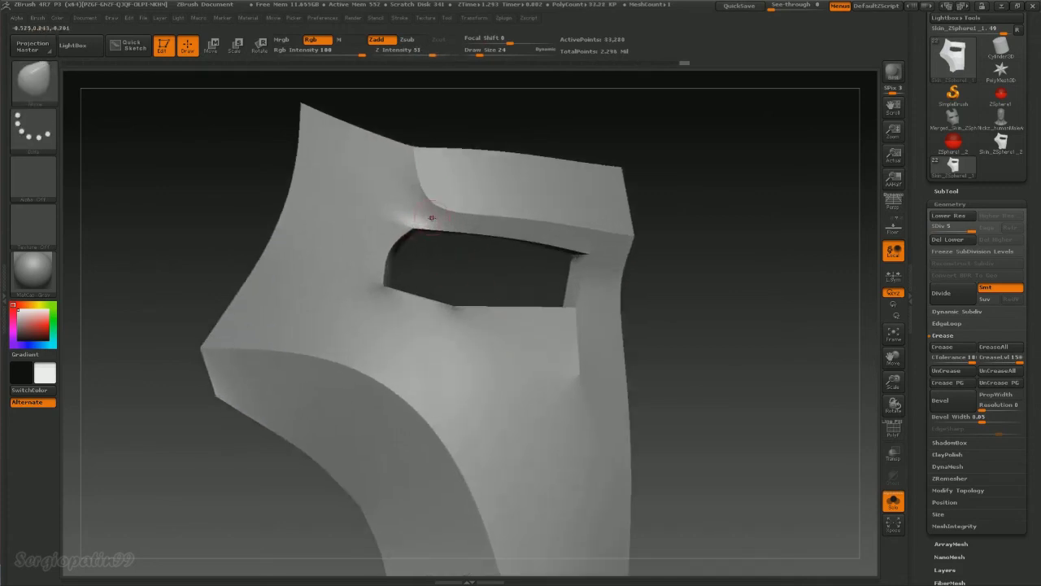
# Drop to the lowest level, isolate the strip above the eye opening, then resubdivide with smoothing.
pyautogui.hotkey('shift', 'd')
pyautogui.hotkey('shift', 'd')
pyautogui.hotkey('shift', 'd')
pyautogui.hotkey('shift', 'd')
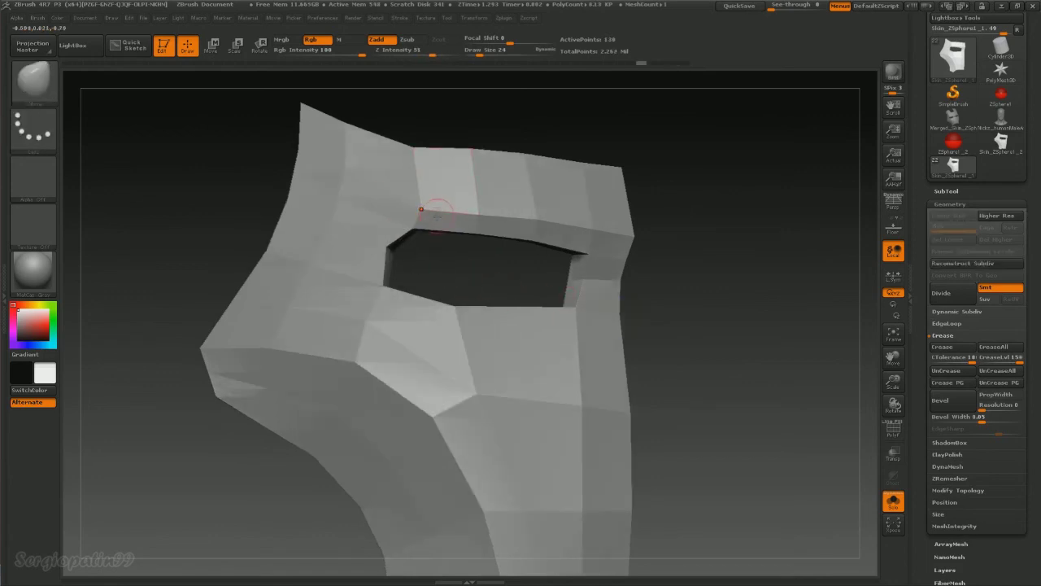
pyautogui.hotkey('shift', 'f')
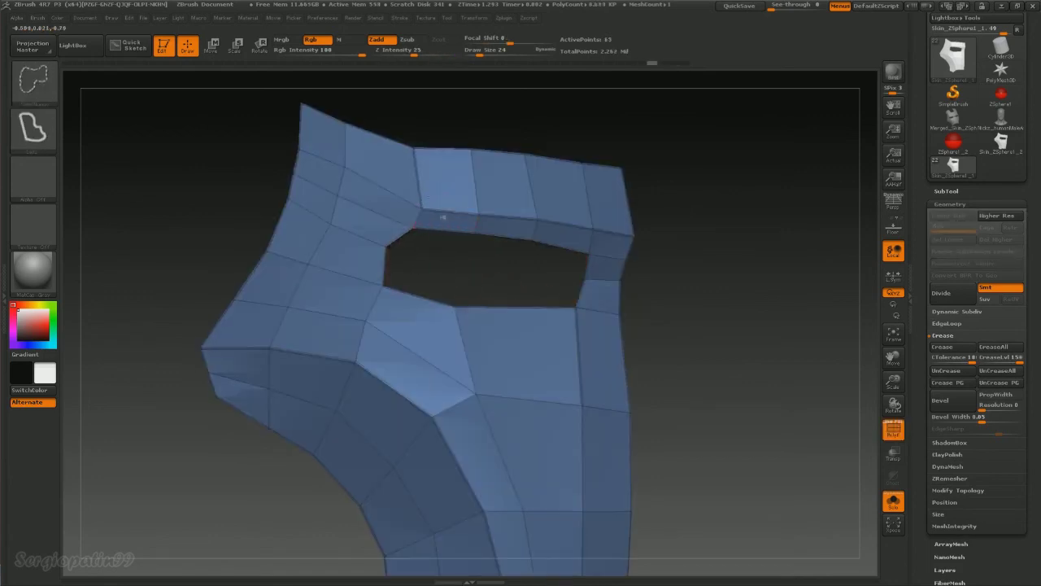
pyautogui.keyDown('ctrl'); pyautogui.keyDown('shift'); pyautogui.moveTo(445, 250); pyautogui.dragTo(372, 284); pyautogui.keyUp('shift'); pyautogui.keyUp('ctrl')
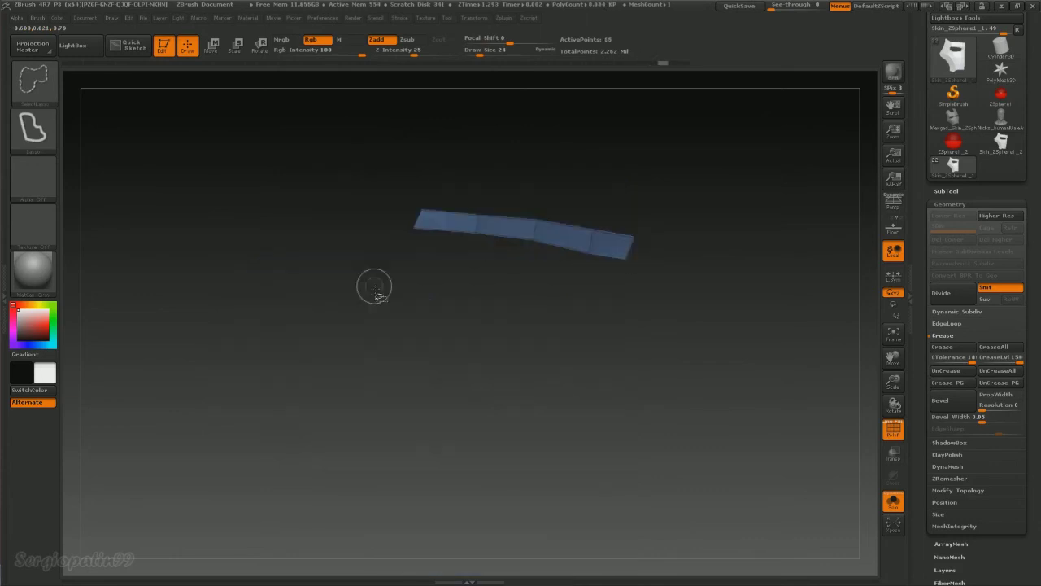
pyautogui.keyDown('ctrl'); pyautogui.keyDown('shift'); pyautogui.click(385, 305); pyautogui.keyUp('shift'); pyautogui.keyUp('ctrl')
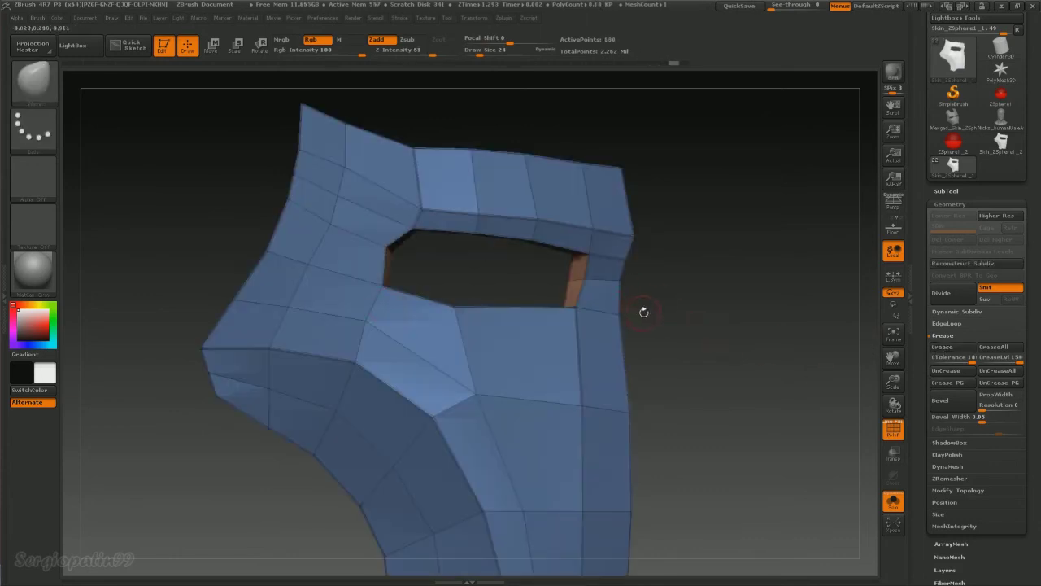
pyautogui.hotkey('shift', 'f')
pyautogui.hotkey('ctrl', 'd')
pyautogui.hotkey('ctrl', 'd')
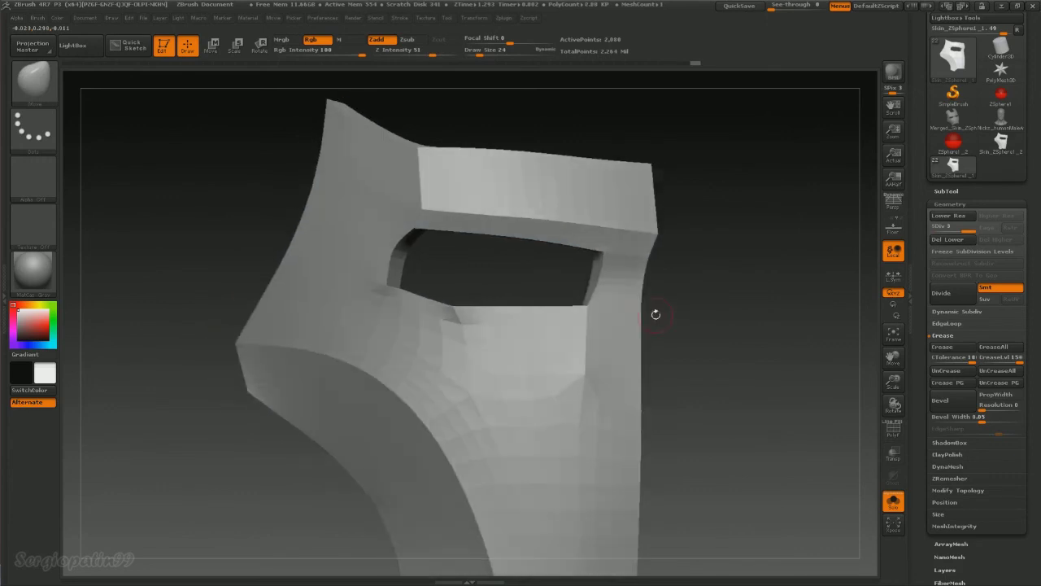
# Orbit the smoothed faceplate to inspect the brow band and front, lowering Draw Size to 14.
pyautogui.moveTo(656, 314)
pyautogui.mouseDown()
pyautogui.moveTo(608, 286)
pyautogui.moveTo(427, 265)
pyautogui.mouseUp()
pyautogui.moveTo(564, 305)
pyautogui.mouseDown()
pyautogui.moveTo(612, 302)
pyautogui.moveTo(495, 279)
pyautogui.moveTo(441, 236)
pyautogui.moveTo(429, 251)
pyautogui.moveTo(383, 240)
pyautogui.moveTo(417, 263)
pyautogui.mouseUp()
pyautogui.press('s')
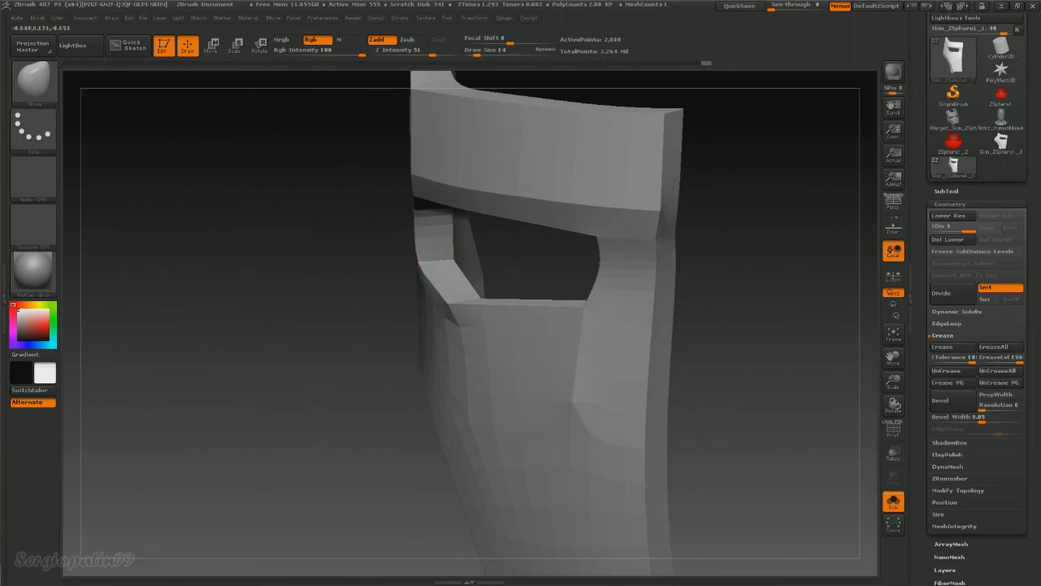
pyautogui.moveTo(448, 301); pyautogui.dragTo(452, 342)
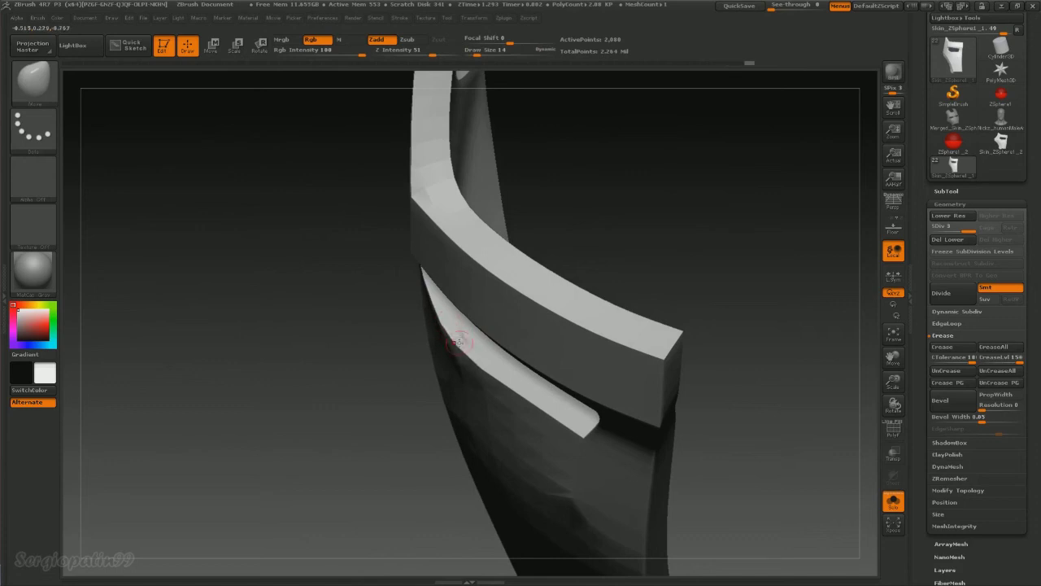
pyautogui.moveTo(462, 338)
pyautogui.mouseDown()
pyautogui.moveTo(468, 358)
pyautogui.moveTo(521, 297)
pyautogui.moveTo(467, 337)
pyautogui.moveTo(525, 284)
pyautogui.moveTo(489, 267)
pyautogui.moveTo(409, 313)
pyautogui.mouseUp()
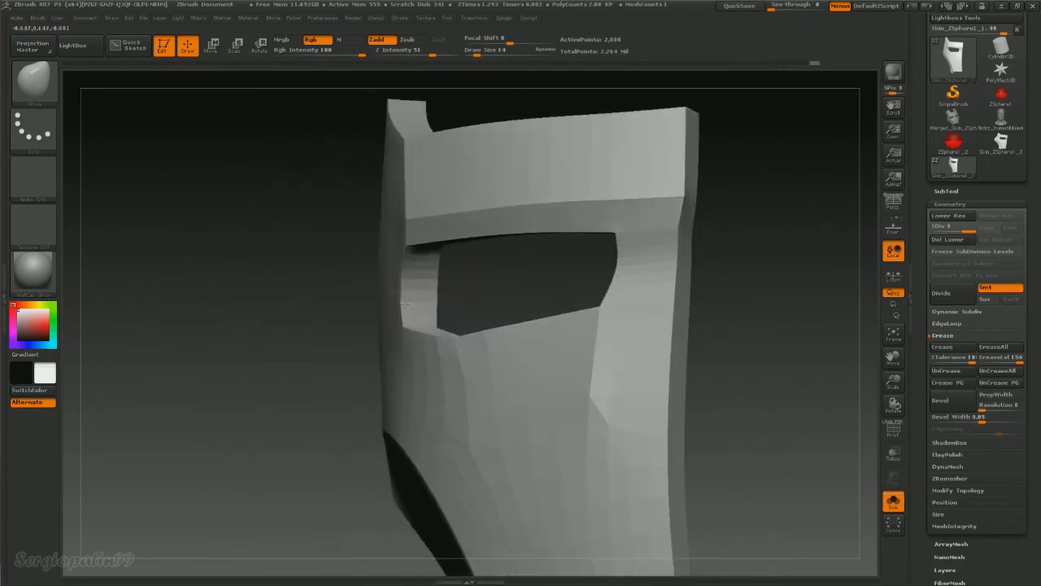
pyautogui.moveTo(470, 285); pyautogui.dragTo(546, 282)
pyautogui.moveTo(581, 353); pyautogui.dragTo(553, 379)
# Subdivide the faceplate to level 5, set brush size 30, and check the eye-opening wireframe with PolyF.
pyautogui.press('d')
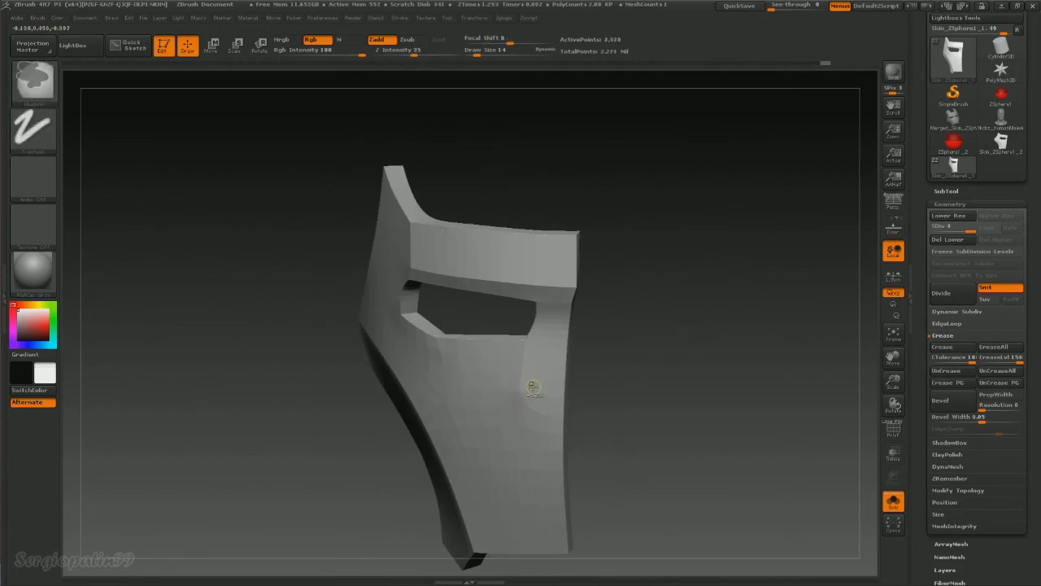
pyautogui.press('d')
pyautogui.press(']')
pyautogui.press(']')
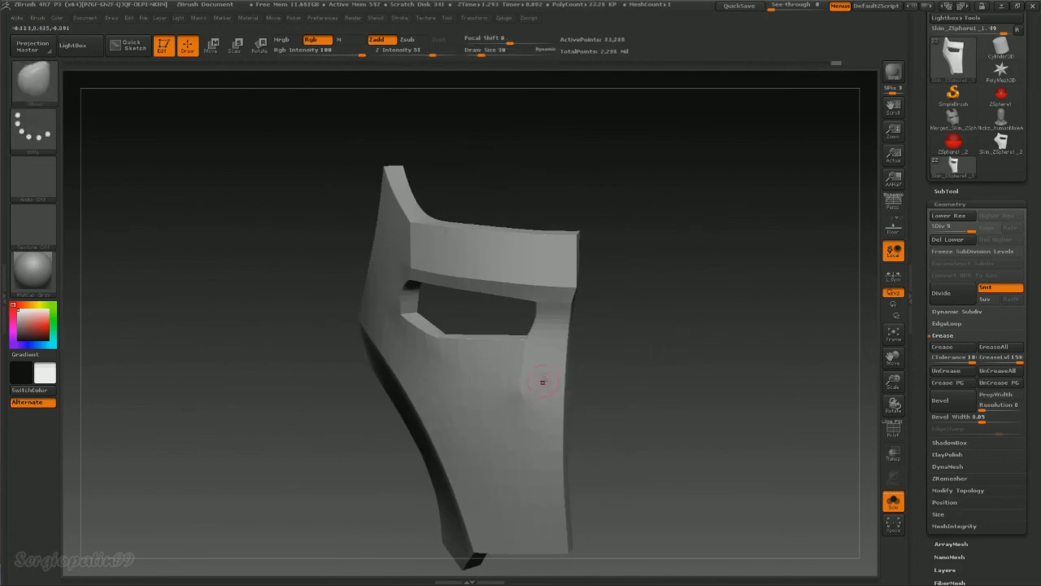
pyautogui.hotkey('shift', 'f')
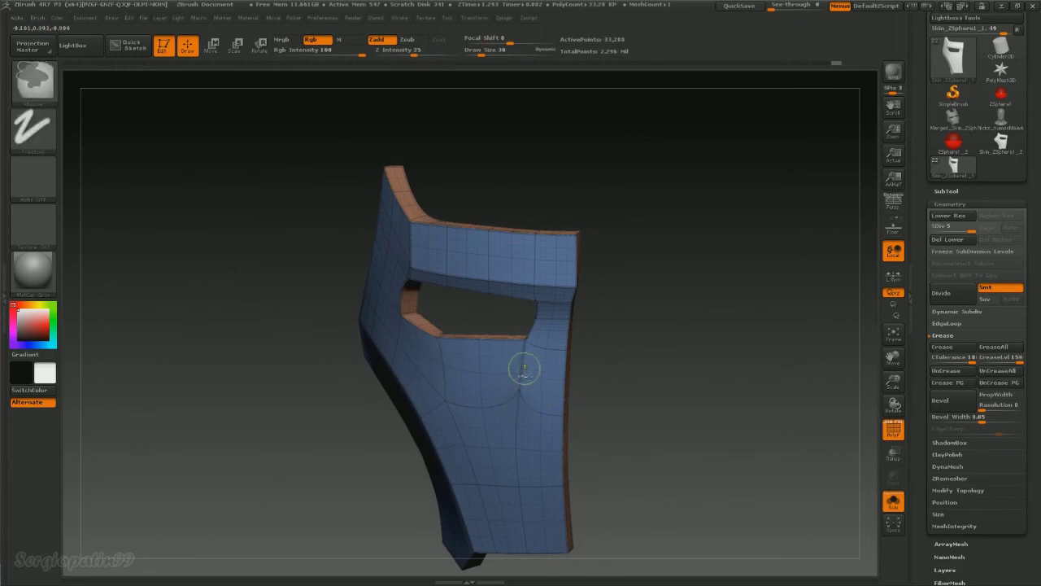
pyautogui.keyDown('alt'); pyautogui.moveTo(523, 365); pyautogui.dragTo(490, 340, button='right'); pyautogui.keyUp('alt')
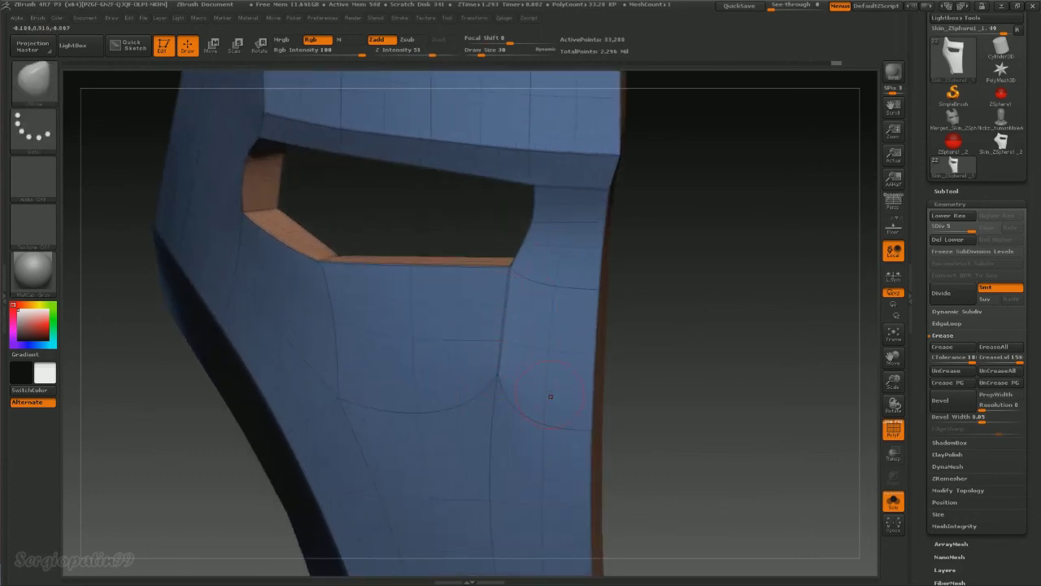
pyautogui.hotkey('shift', 'f')
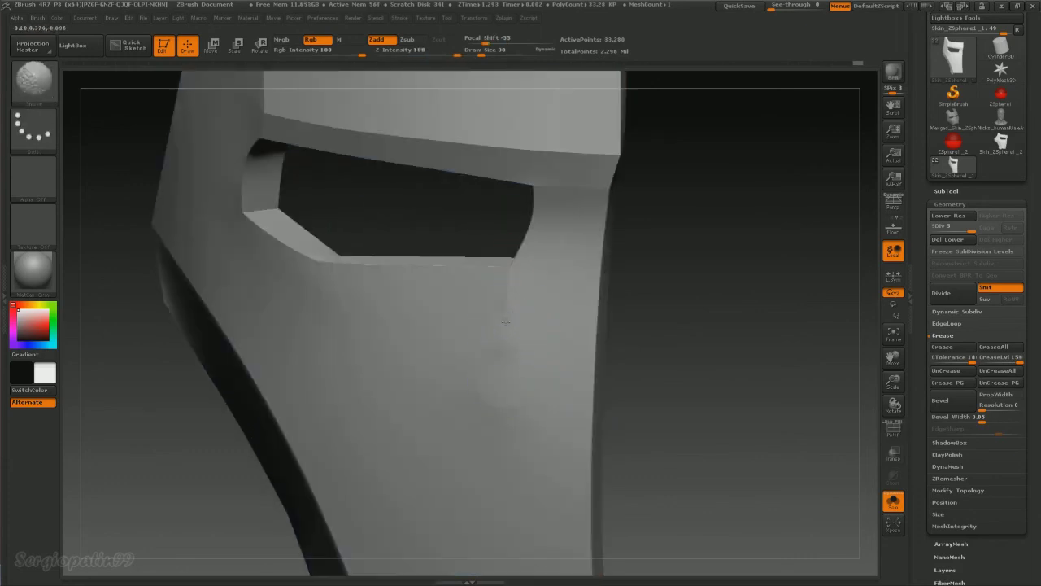
pyautogui.moveTo(550, 409); pyautogui.dragTo(522, 342)
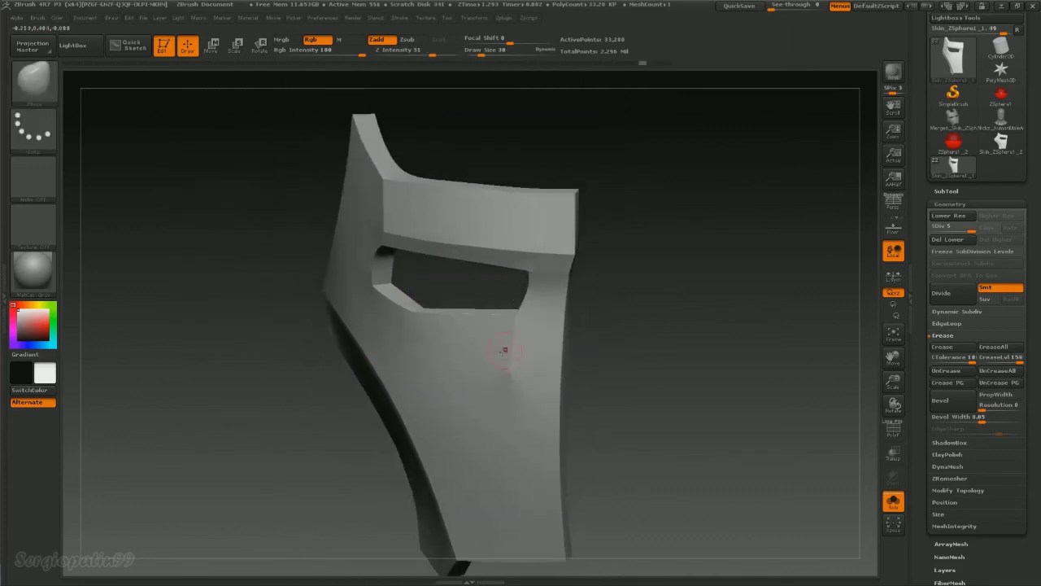
# Subdivide further to levels 6 and 7, orbiting to check the dense surface.
pyautogui.press('d')
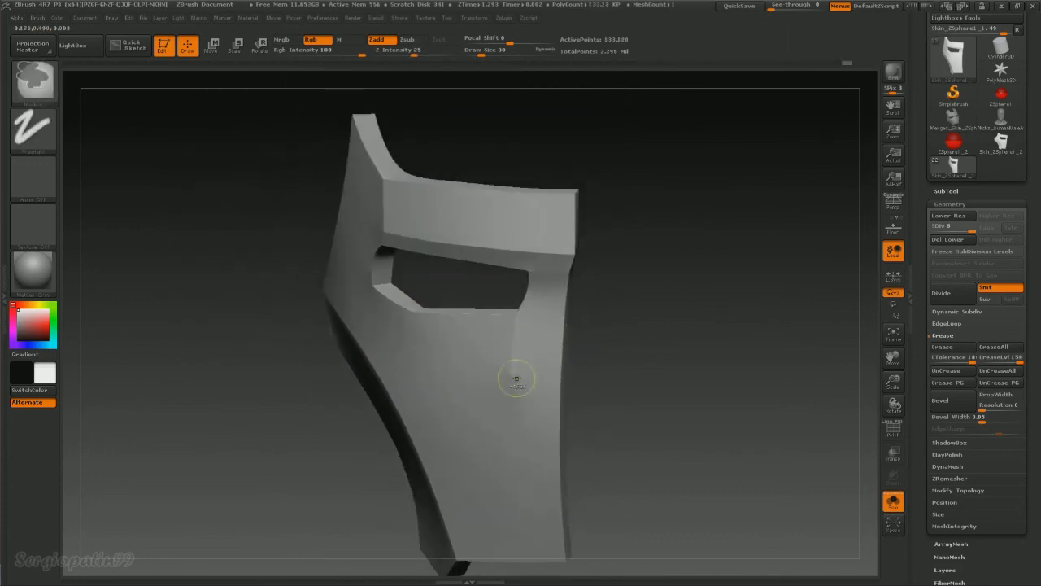
pyautogui.hotkey('ctrl', 'd')
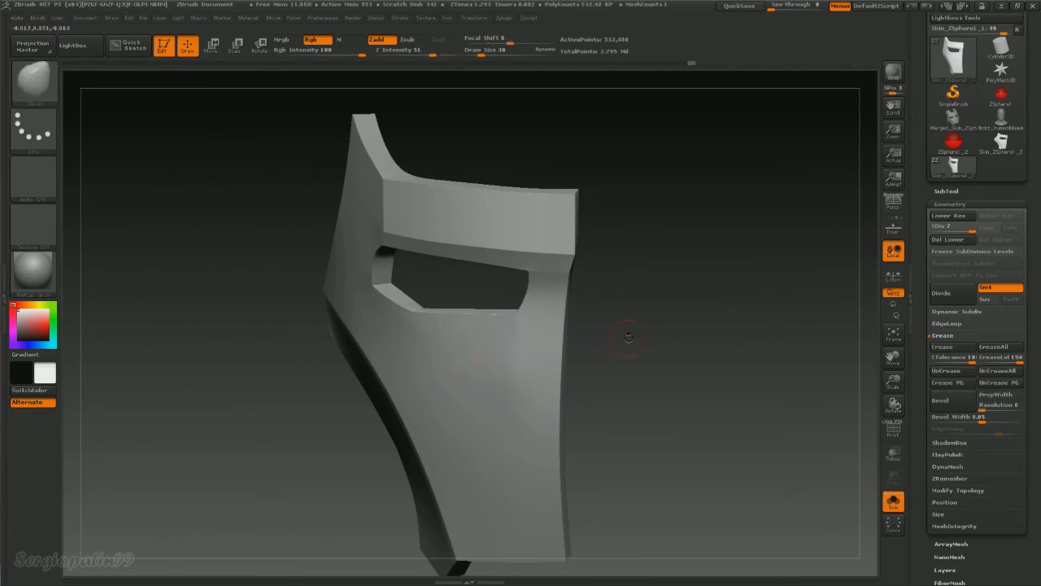
pyautogui.moveTo(623, 341); pyautogui.dragTo(314, 291)
pyautogui.moveTo(406, 341); pyautogui.dragTo(447, 362)
pyautogui.moveTo(446, 275); pyautogui.dragTo(589, 337)
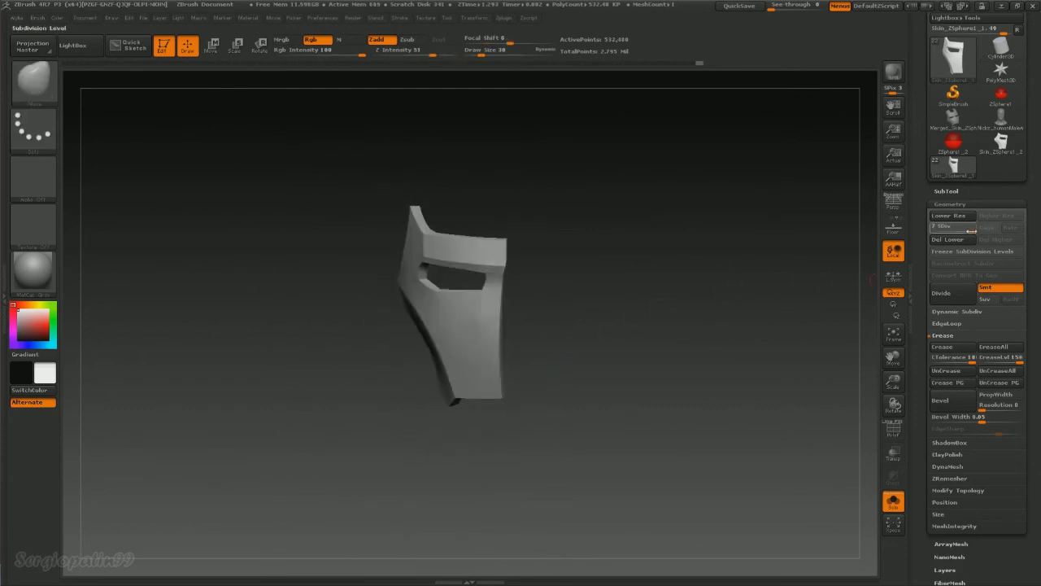
# Delete the faceplate's lower subdivision levels after a failed Mirror And Weld attempt.
pyautogui.click(976, 492)
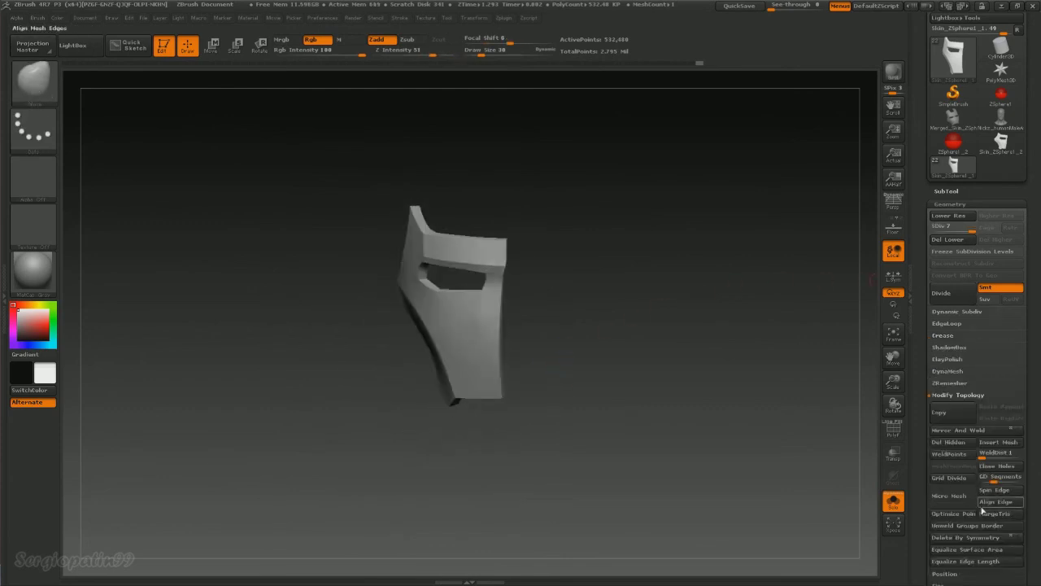
pyautogui.click(960, 430)
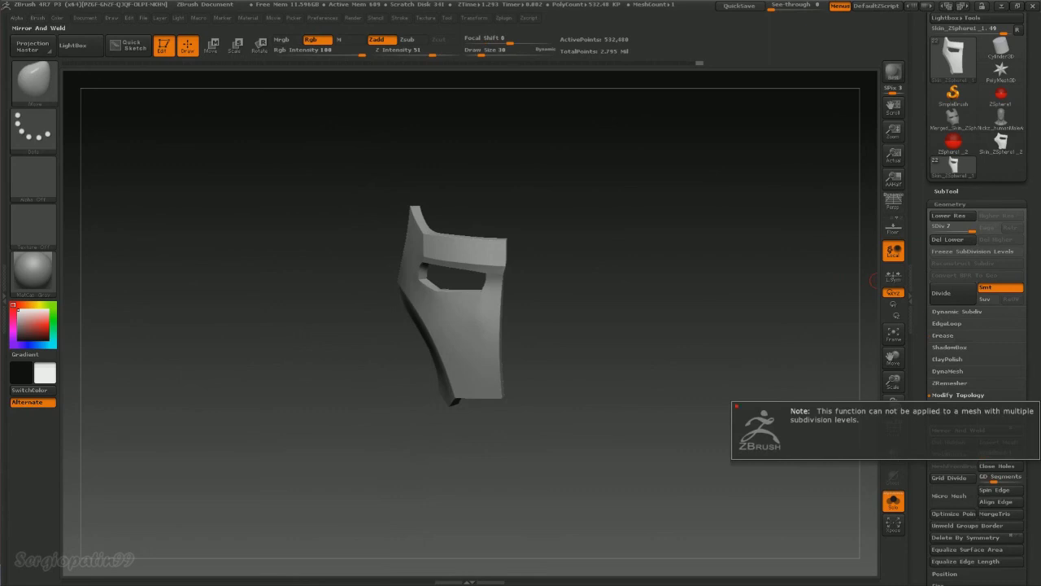
pyautogui.click(948, 239)
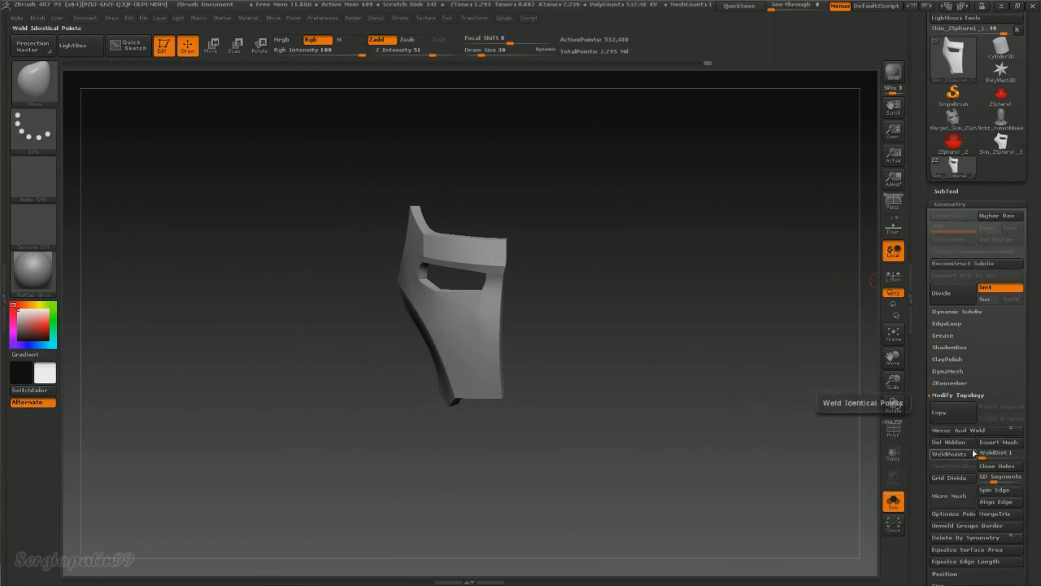
# Mirror And Weld the half faceplate, shifting it with the Move transpose and mirroring again.
pyautogui.click(964, 431)
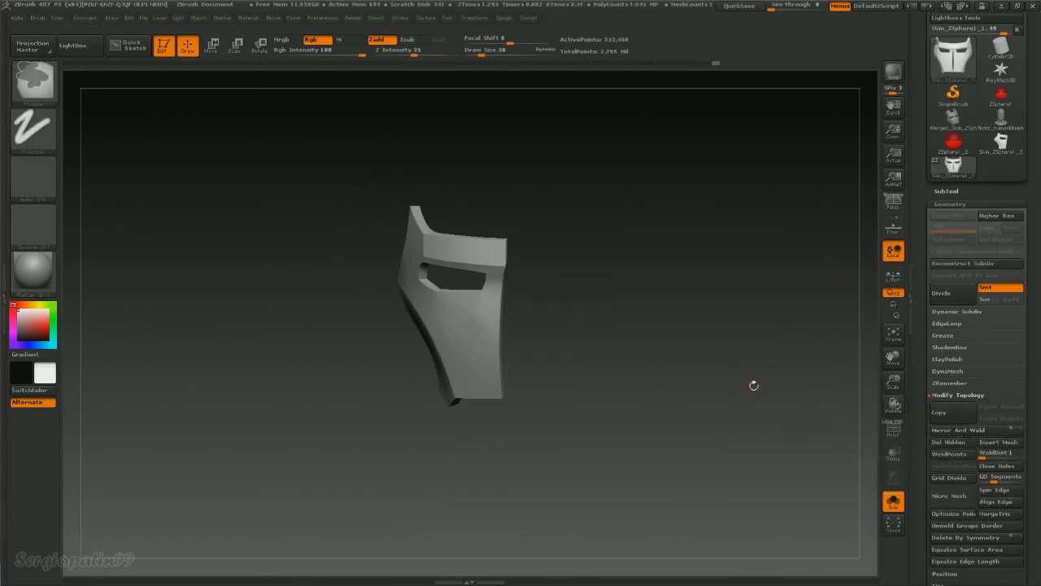
pyautogui.press('w')
pyautogui.moveTo(477, 328)
pyautogui.mouseDown()
pyautogui.moveTo(572, 328)
pyautogui.moveTo(503, 329)
pyautogui.mouseUp()
pyautogui.click(937, 432)
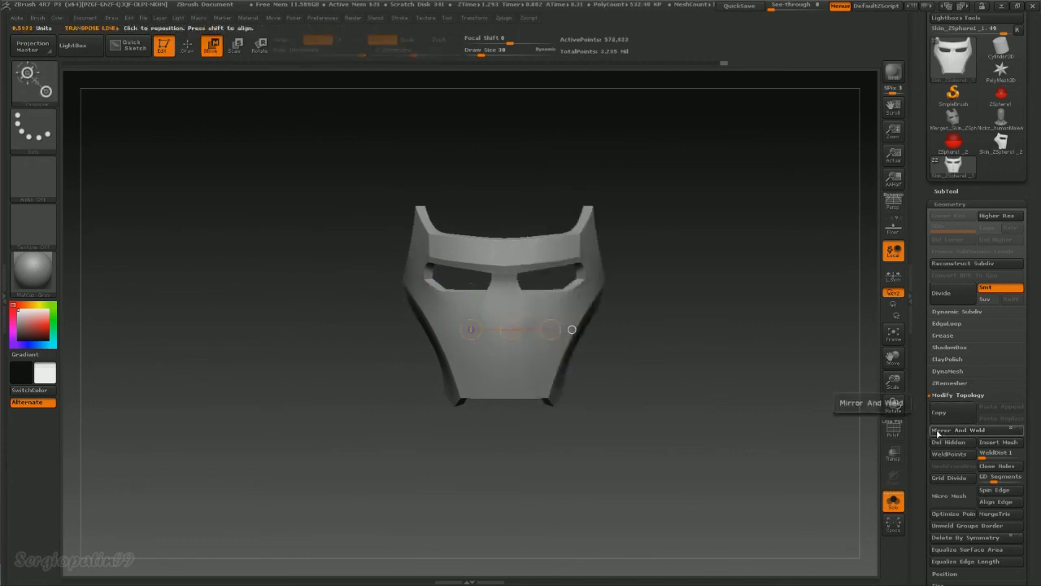
# Undo the mirror, nudge the half faceplate toward the centre, and Mirror And Weld again.
pyautogui.hotkey('ctrl', 'z')
pyautogui.moveTo(569, 328); pyautogui.dragTo(513, 330)
pyautogui.click(948, 430)
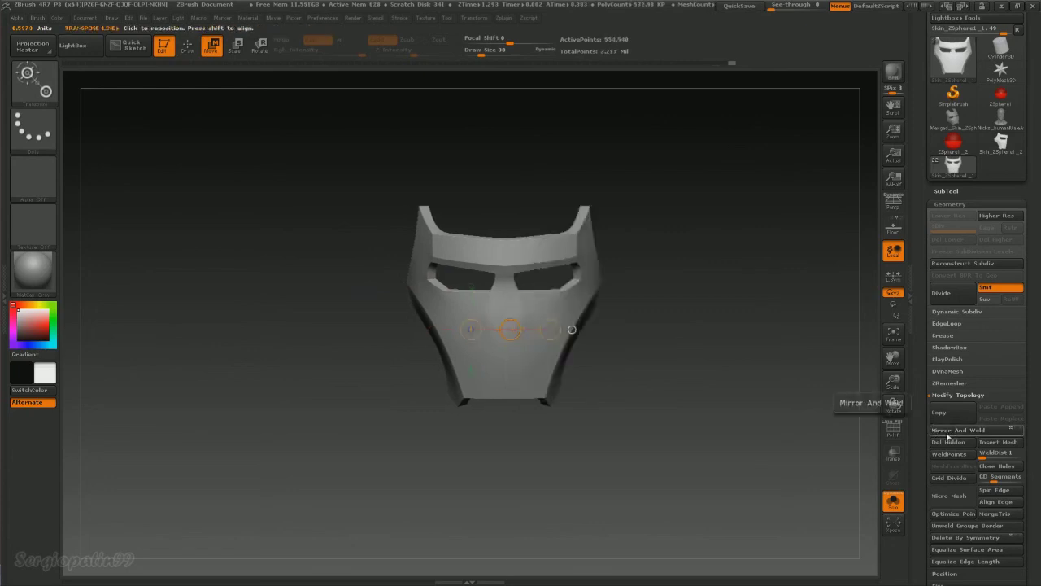
# Review the full faceplate from front and side, then apply Deformation Polish.
pyautogui.moveTo(893, 403); pyautogui.dragTo(650, 322)
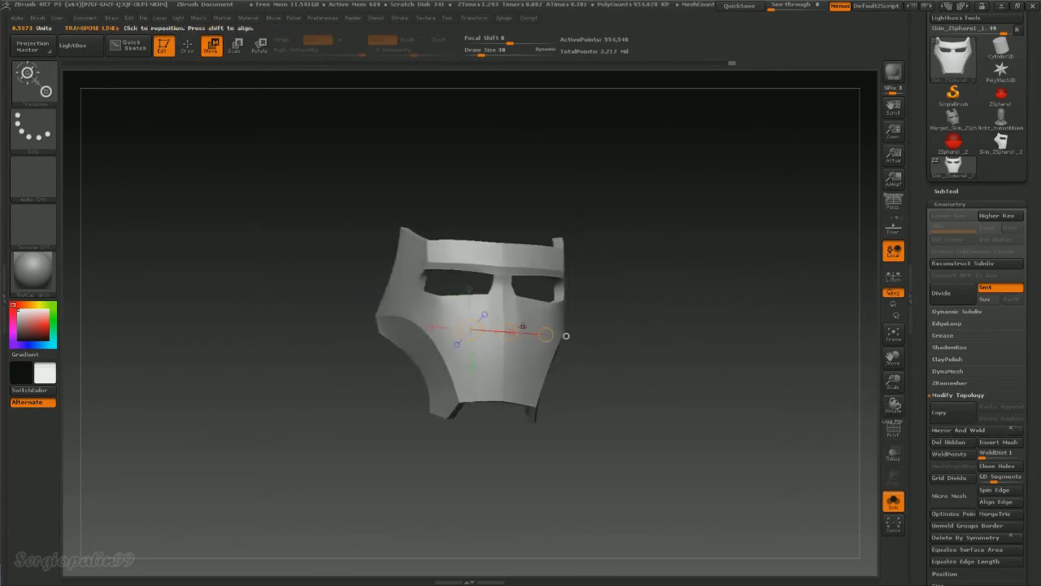
pyautogui.press('q')
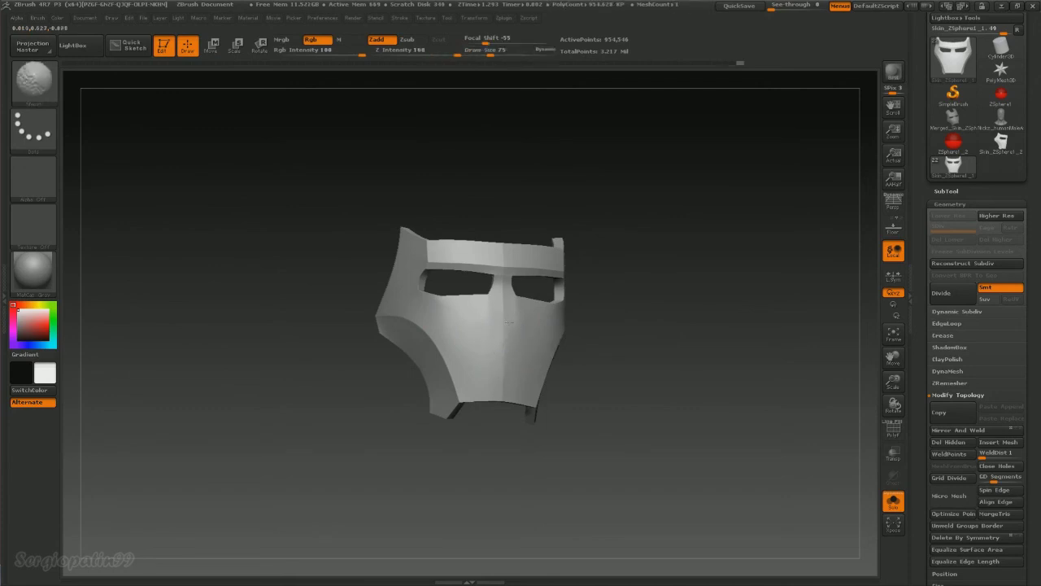
pyautogui.keyDown('shift'); pyautogui.moveTo(505, 369); pyautogui.dragTo(662, 293); pyautogui.keyUp('shift')
pyautogui.moveTo(578, 318)
pyautogui.mouseDown()
pyautogui.moveTo(476, 301)
pyautogui.moveTo(580, 387)
pyautogui.mouseUp()
pyautogui.click(964, 204)
pyautogui.click(960, 309)
pyautogui.click(933, 209)
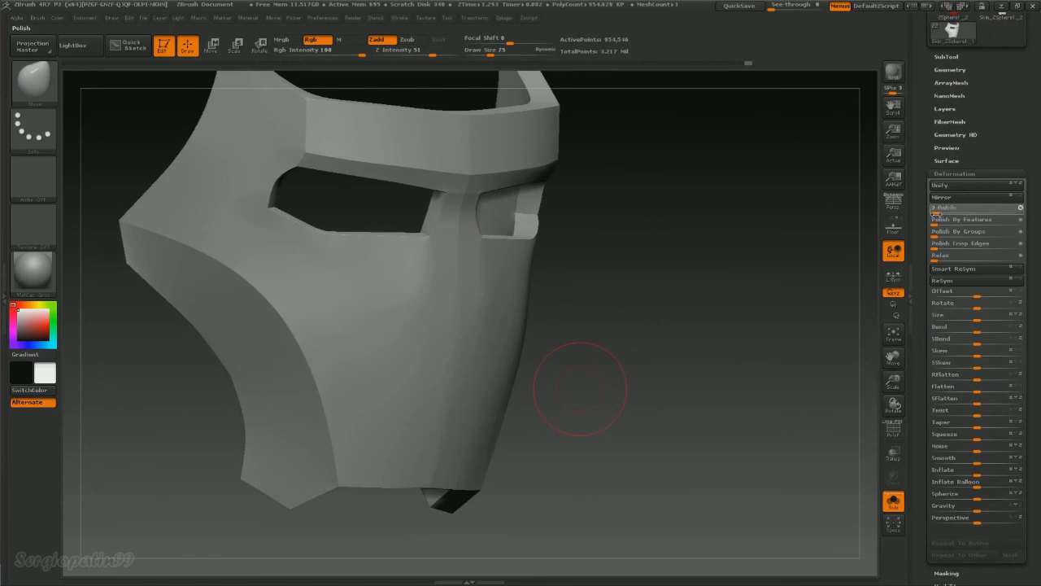
# Switch between the textured clay (BTD) and Move (BMV) brushes while viewing the faceplate frontally.
pyautogui.press('b')
pyautogui.press('t')
pyautogui.press('d')
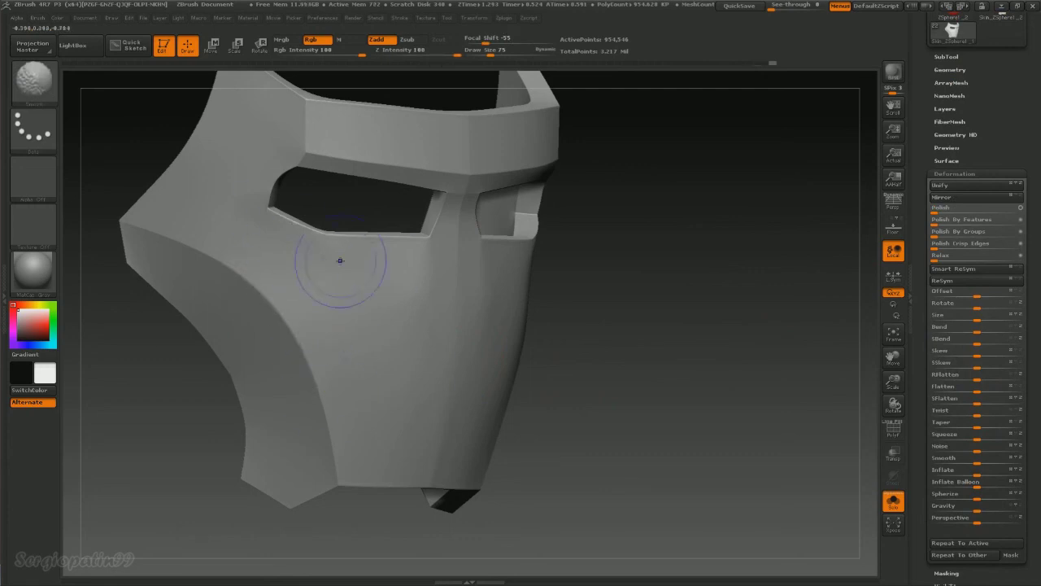
pyautogui.moveTo(398, 198); pyautogui.dragTo(477, 170, button='right')
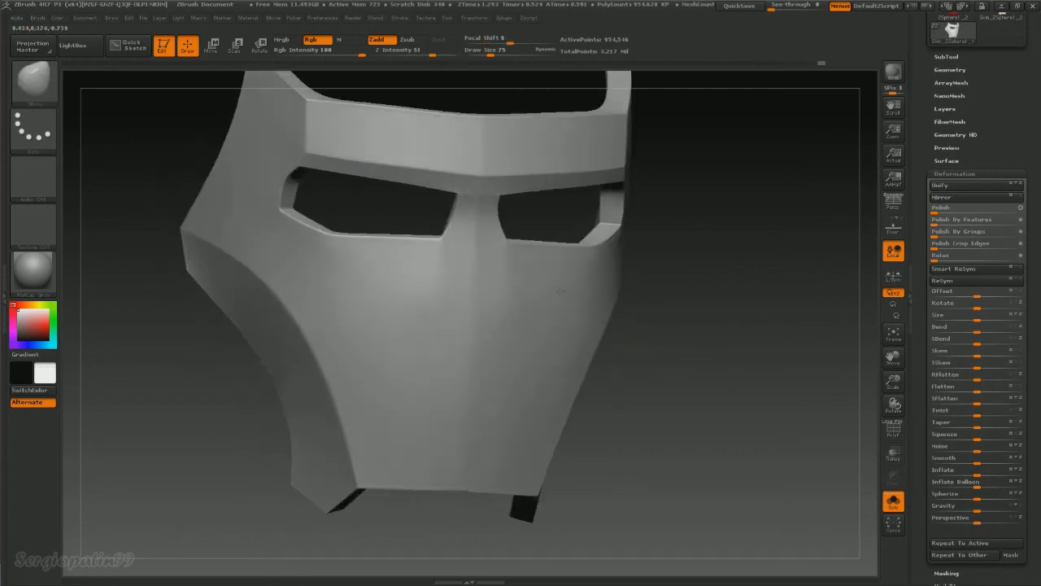
pyautogui.press('b')
pyautogui.press('m')
pyautogui.press('v')
pyautogui.press('s')
pyautogui.press('b')
pyautogui.press('t')
pyautogui.press('d')
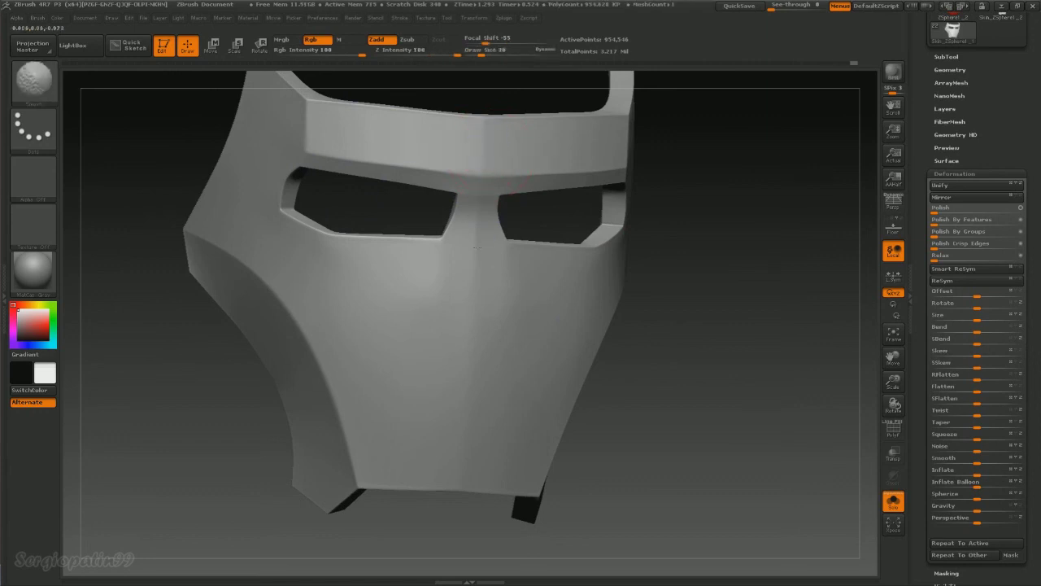
pyautogui.press('f')
# Pick the Clay brush at size 45 and the Move brush, orbiting to review the polished faceplate.
pyautogui.press('b')
pyautogui.press('m')
pyautogui.press('v')
pyautogui.moveTo(577, 333)
pyautogui.keyDown('alt'); pyautogui.mouseDown(button='right')
pyautogui.moveTo(593, 184)
pyautogui.moveTo(663, 377)
pyautogui.moveTo(430, 362)
pyautogui.mouseUp(button='right'); pyautogui.keyUp('alt')
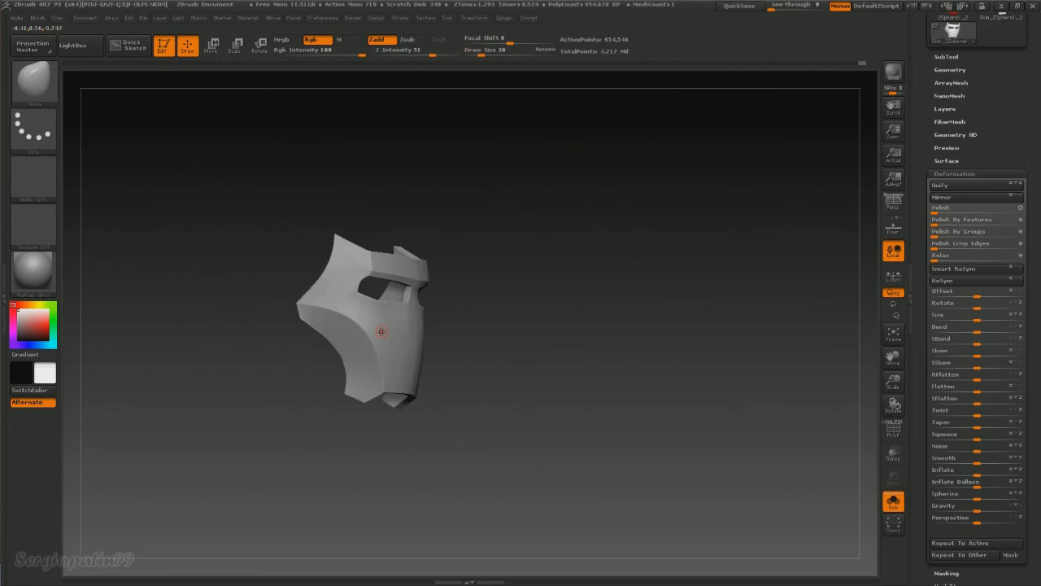
pyautogui.moveTo(382, 332)
pyautogui.mouseDown(button='right')
pyautogui.moveTo(460, 353)
pyautogui.moveTo(488, 402)
pyautogui.mouseUp(button='right')
pyautogui.press('s')
pyautogui.press('b')
pyautogui.press('c')
pyautogui.press('b')
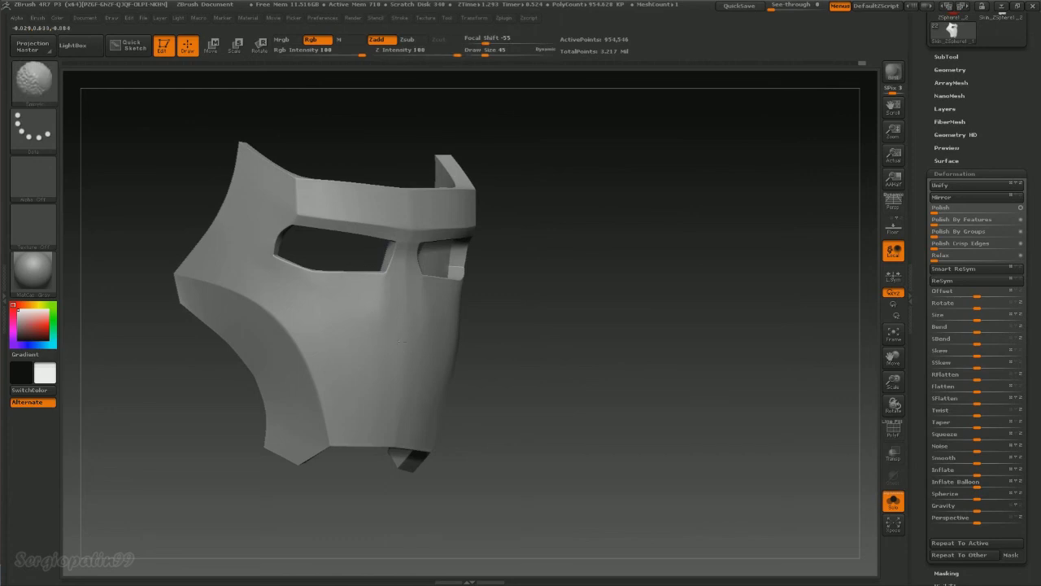
pyautogui.moveTo(545, 374); pyautogui.dragTo(527, 361)
pyautogui.press('b')
pyautogui.press('m')
pyautogui.press('v')
pyautogui.moveTo(527, 360)
pyautogui.keyDown('alt'); pyautogui.mouseDown(button='right')
pyautogui.moveTo(567, 317)
pyautogui.moveTo(483, 363)
pyautogui.moveTo(506, 305)
pyautogui.mouseUp(button='right'); pyautogui.keyUp('alt')
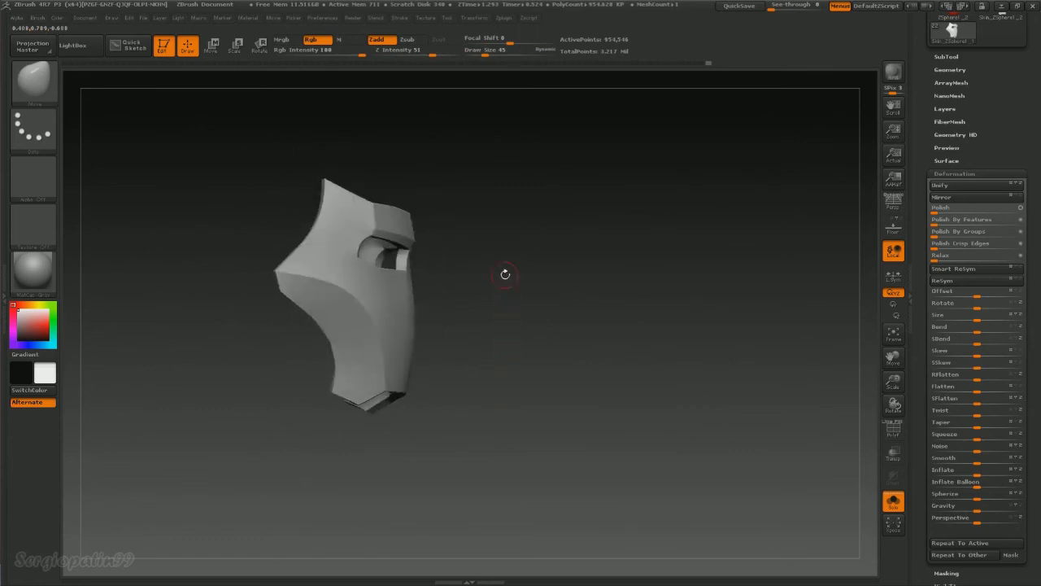
pyautogui.moveTo(480, 346); pyautogui.dragTo(537, 328, button='right')
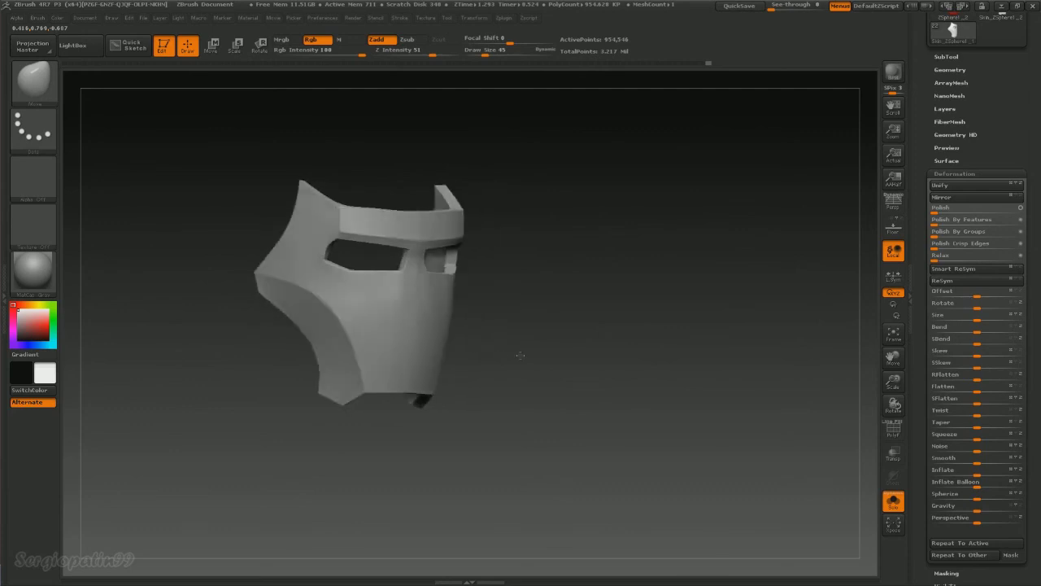